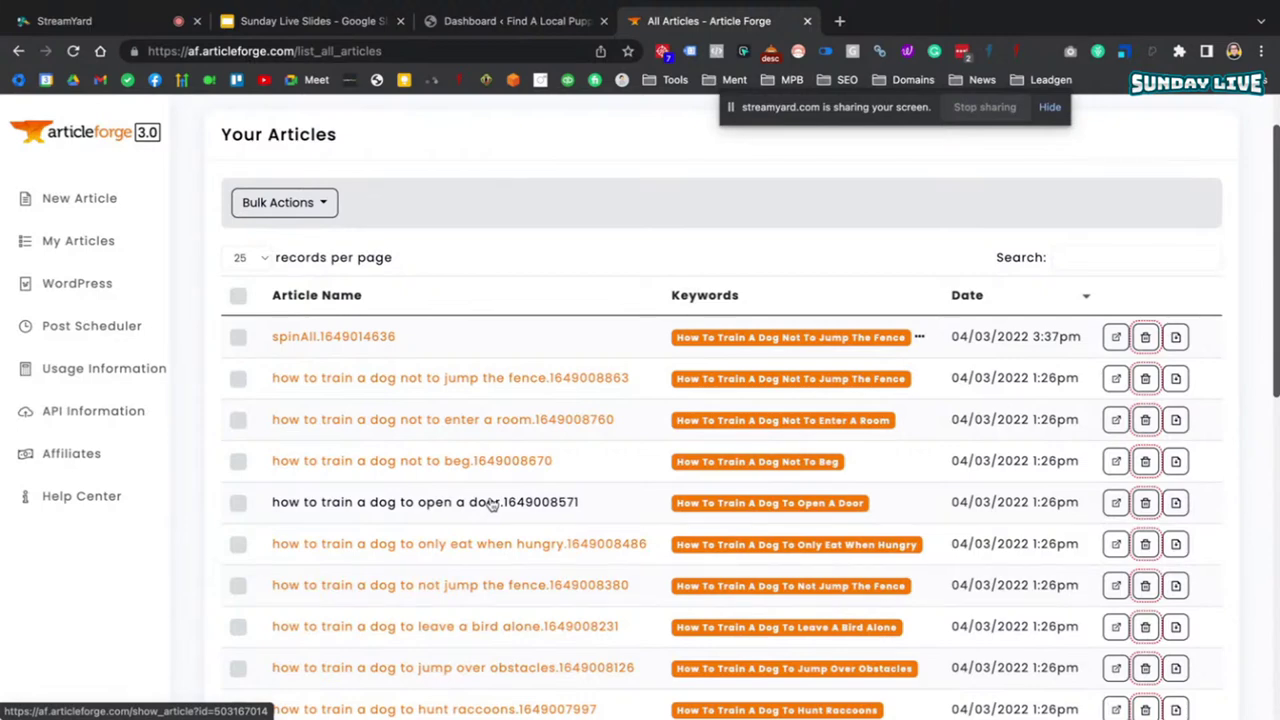
- Look through the list of generated dog-training articles, including the one on training a dog to get a beer
{"action": "scroll", "coordinate": [490, 505], "scroll_direction": "down", "scroll_amount": 3}
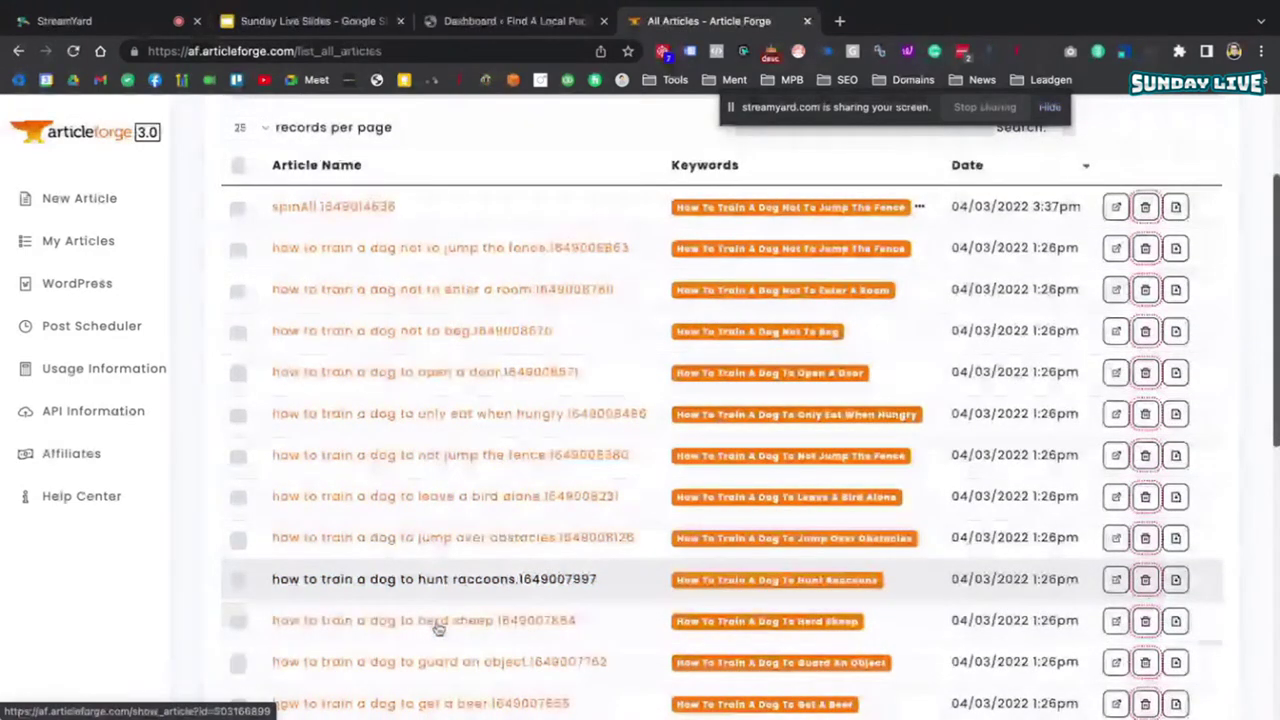
{"action": "scroll", "coordinate": [437, 627], "scroll_direction": "down", "scroll_amount": 1}
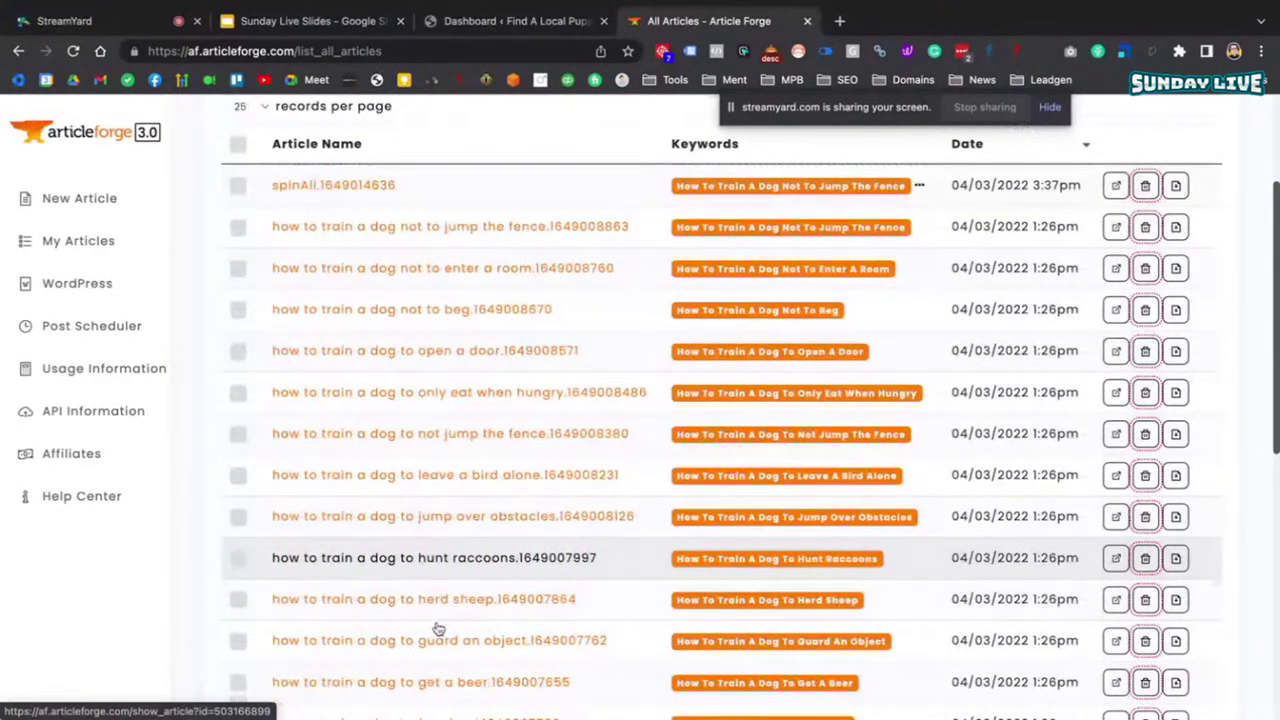
{"action": "scroll", "coordinate": [437, 627], "scroll_direction": "down", "scroll_amount": 3}
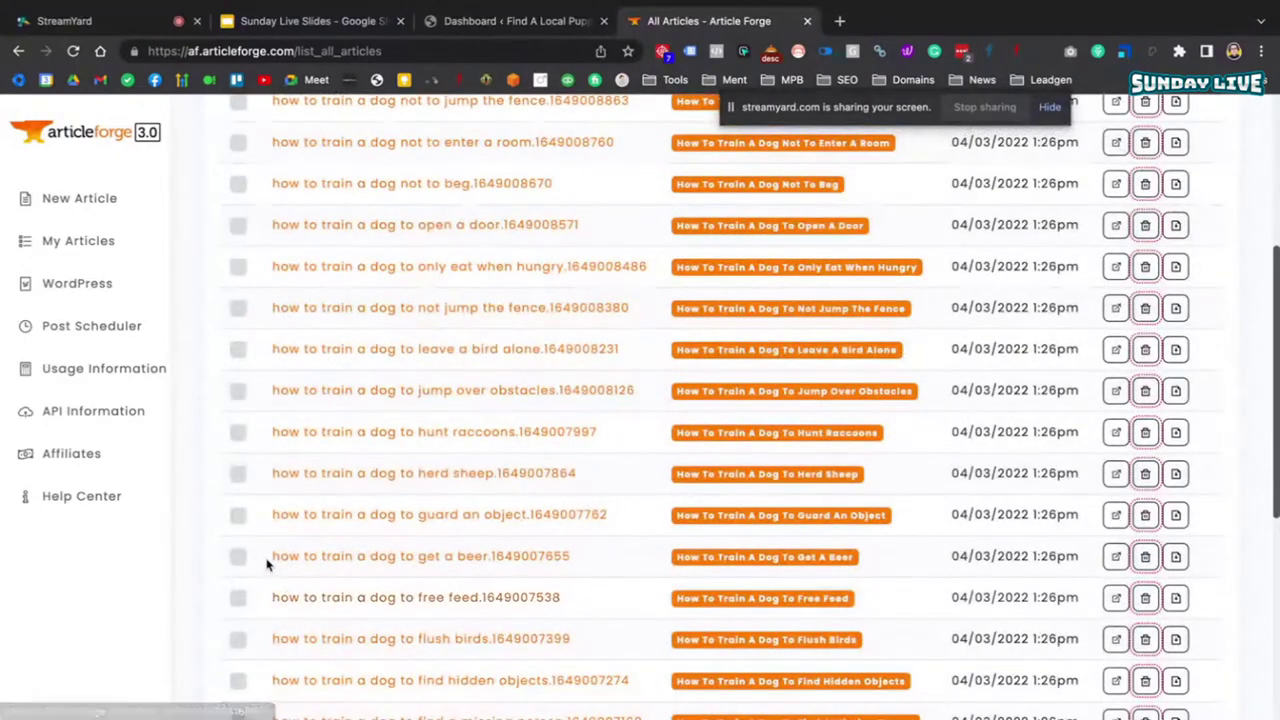
{"action": "left_click_drag", "start_coordinate": [268, 557], "coordinate": [490, 555]}
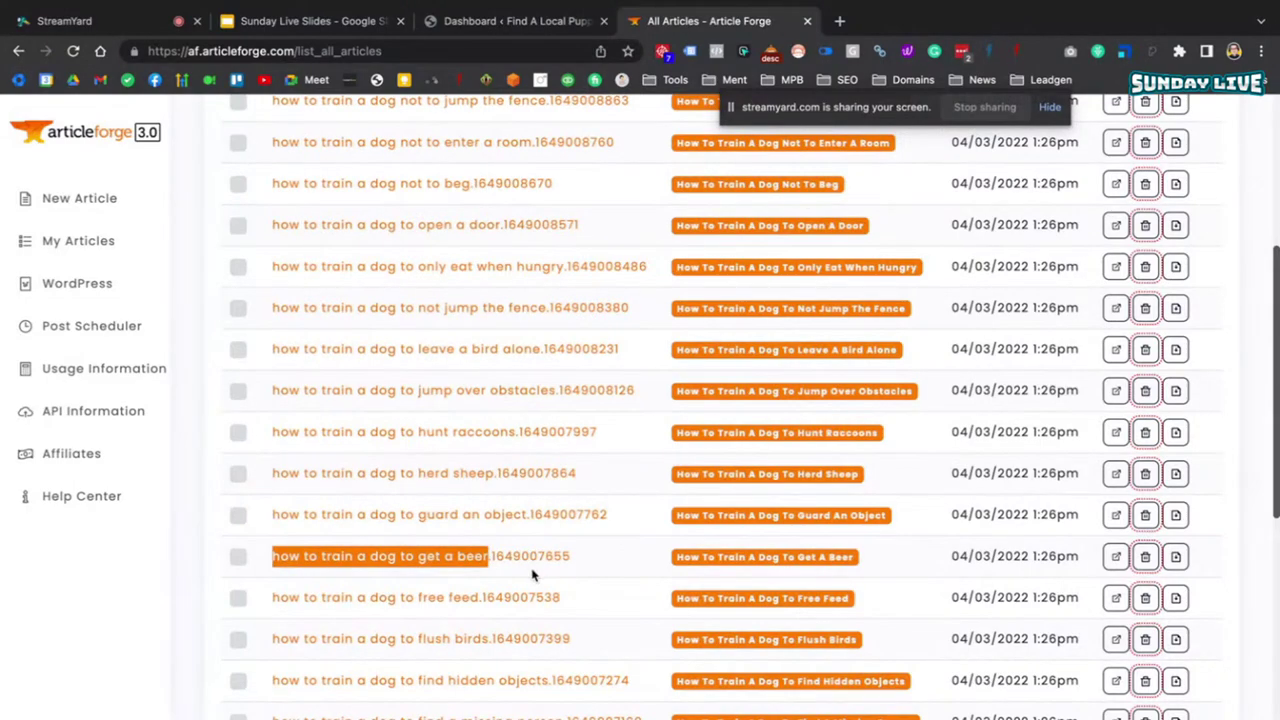
{"action": "scroll", "coordinate": [610, 544], "scroll_direction": "down", "scroll_amount": 3}
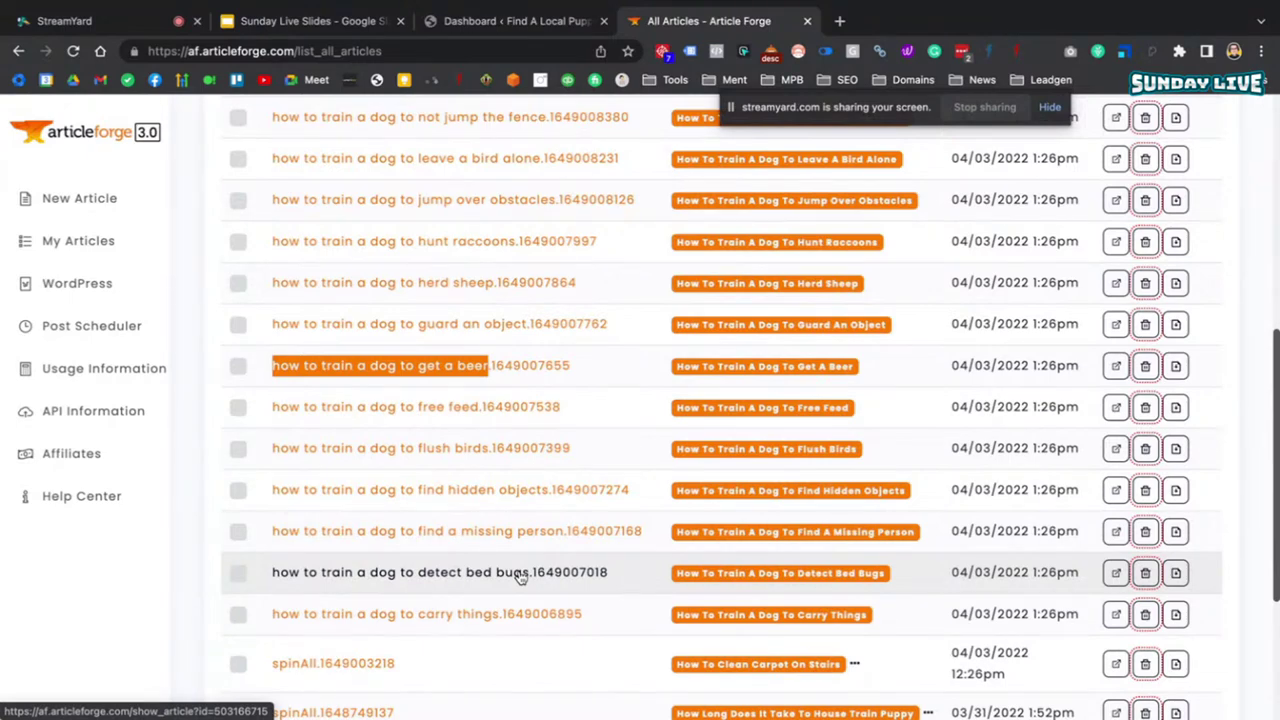
- Open the article "how to train a dog to detect bed bugs", review its text, image and video, and return to the article list
{"action": "left_click", "coordinate": [510, 577]}
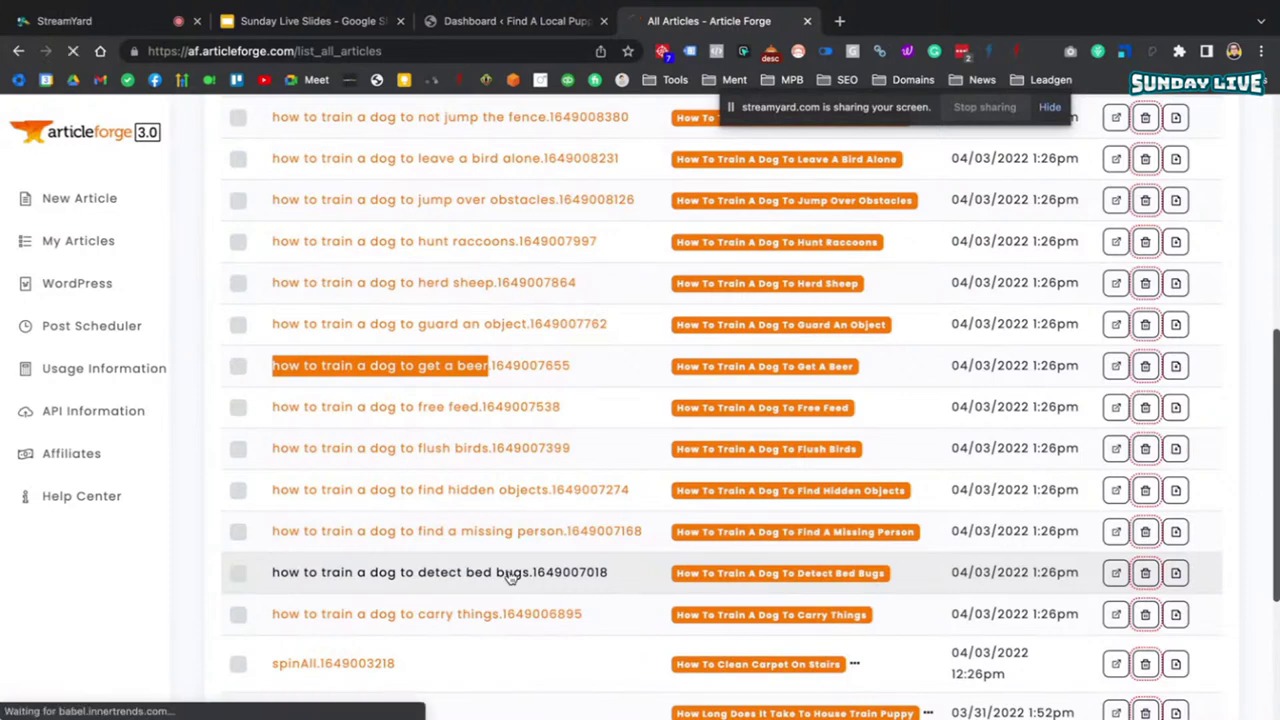
{"action": "scroll", "coordinate": [491, 542], "scroll_direction": "down", "scroll_amount": 5}
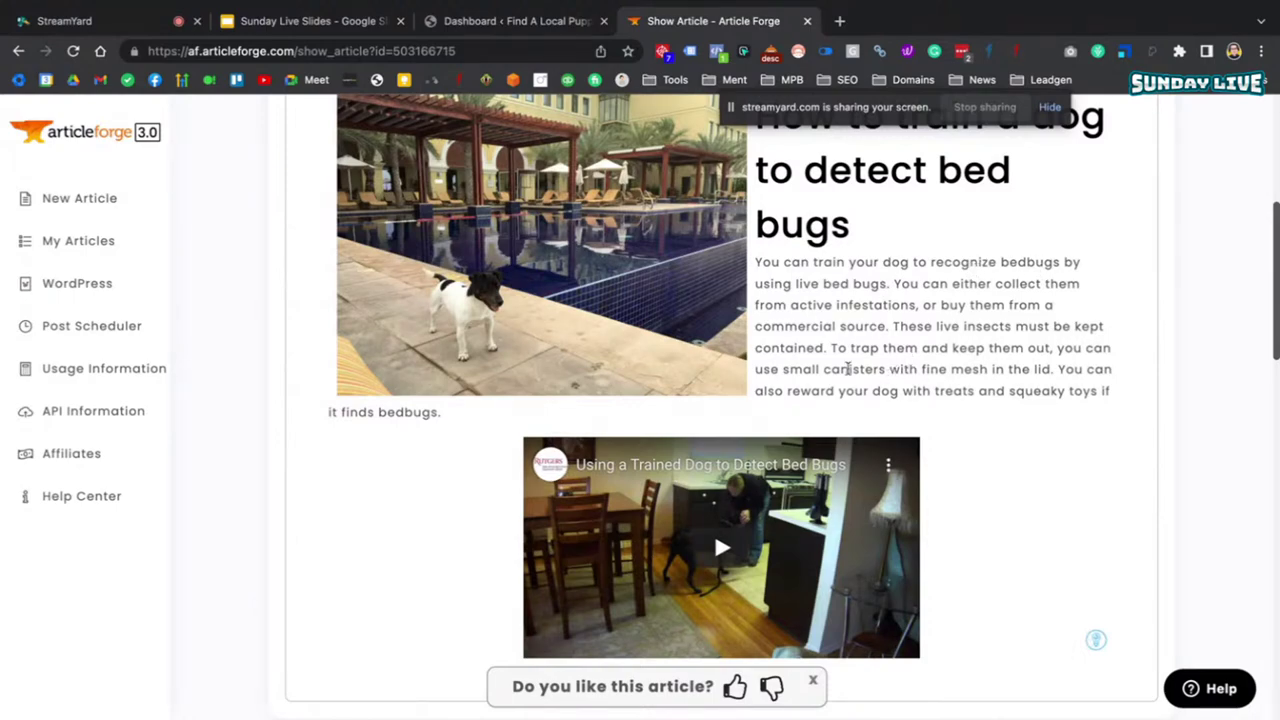
{"action": "scroll", "coordinate": [848, 368], "scroll_direction": "down", "scroll_amount": 15}
{"action": "scroll", "coordinate": [593, 355], "scroll_direction": "up", "scroll_amount": 20}
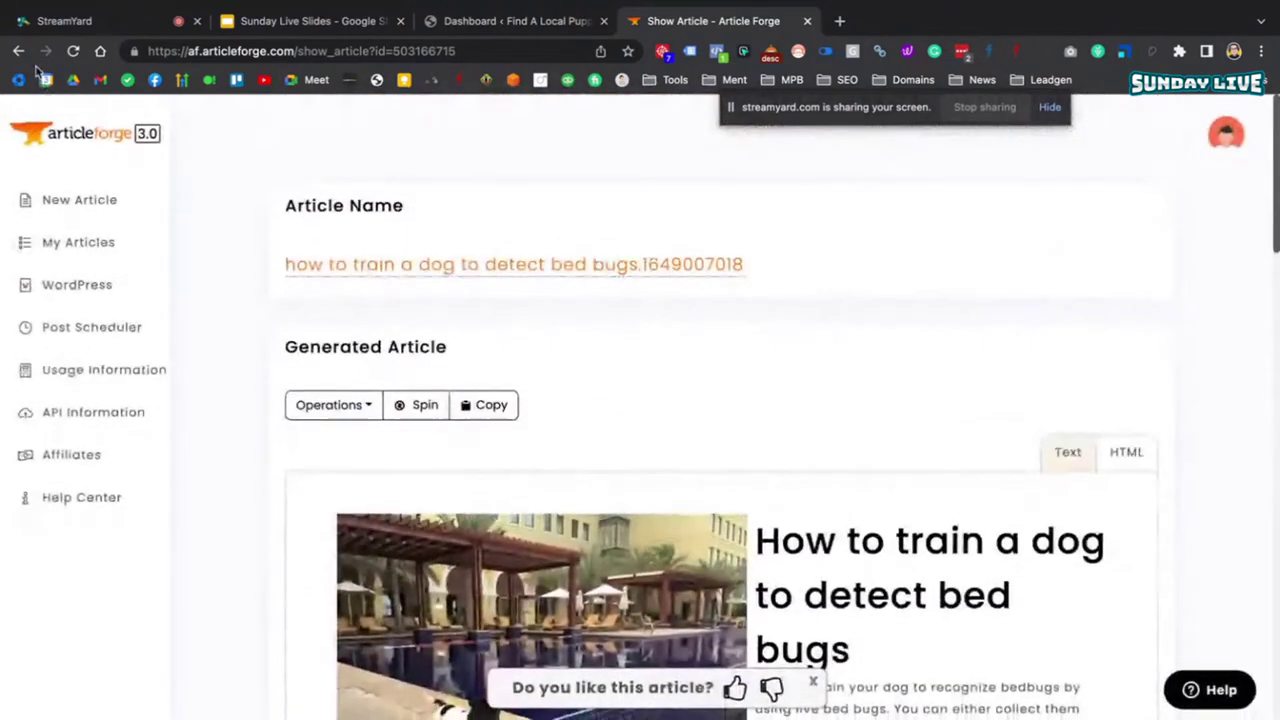
{"action": "left_click", "coordinate": [19, 51]}
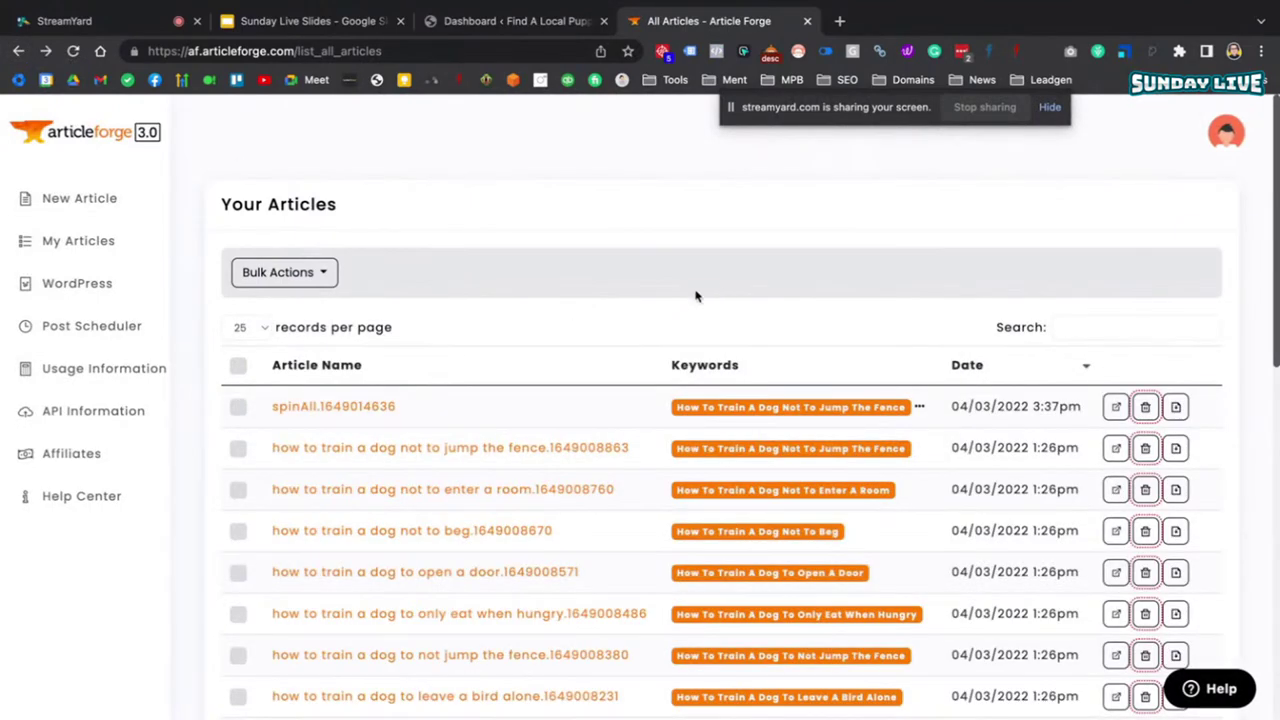
- Open the article spinAll.1649014636 and review its generated text and video about training a dog to leave a bird alone
{"action": "scroll", "coordinate": [560, 380], "scroll_direction": "down", "scroll_amount": 2}
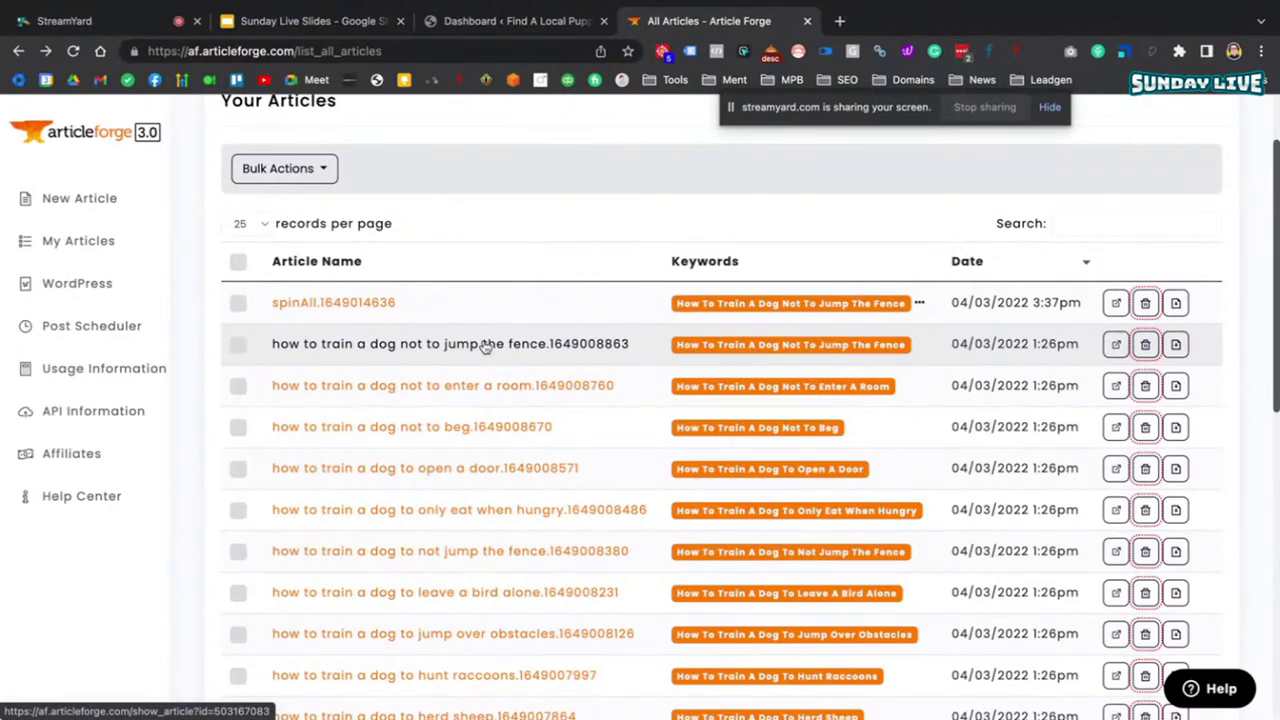
{"action": "left_click", "coordinate": [362, 304]}
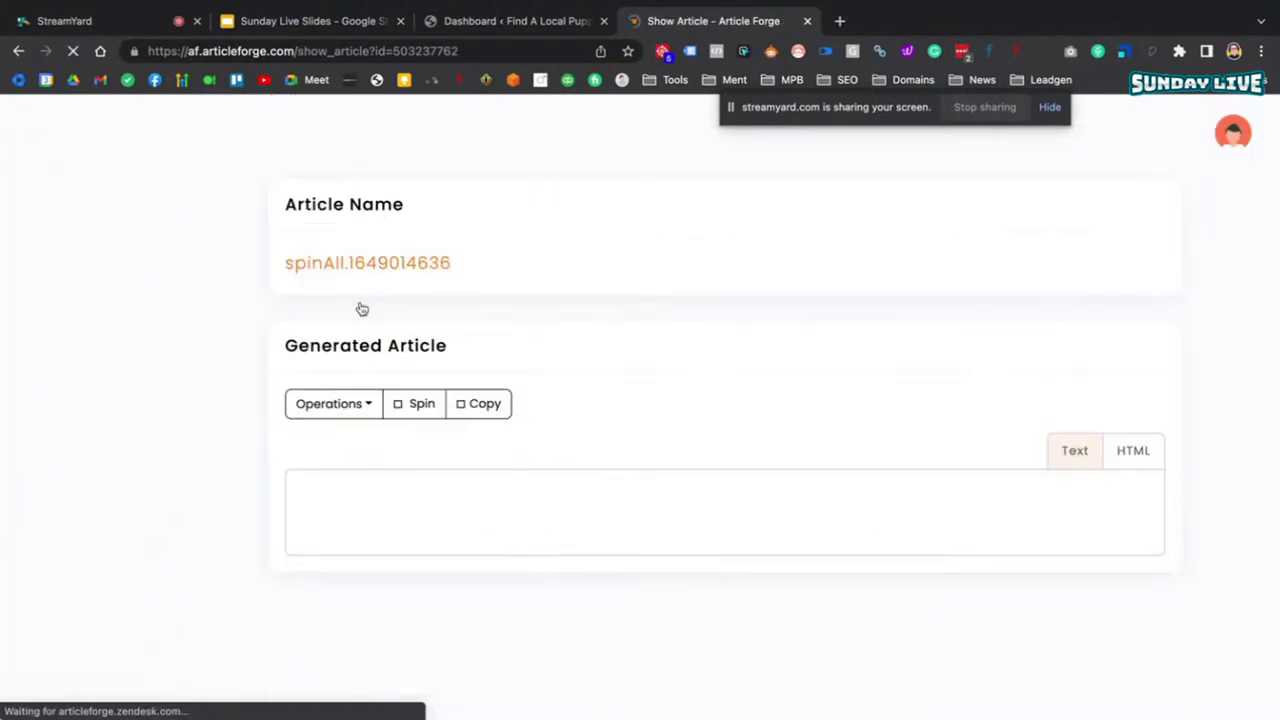
{"action": "scroll", "coordinate": [749, 345], "scroll_direction": "down", "scroll_amount": 4}
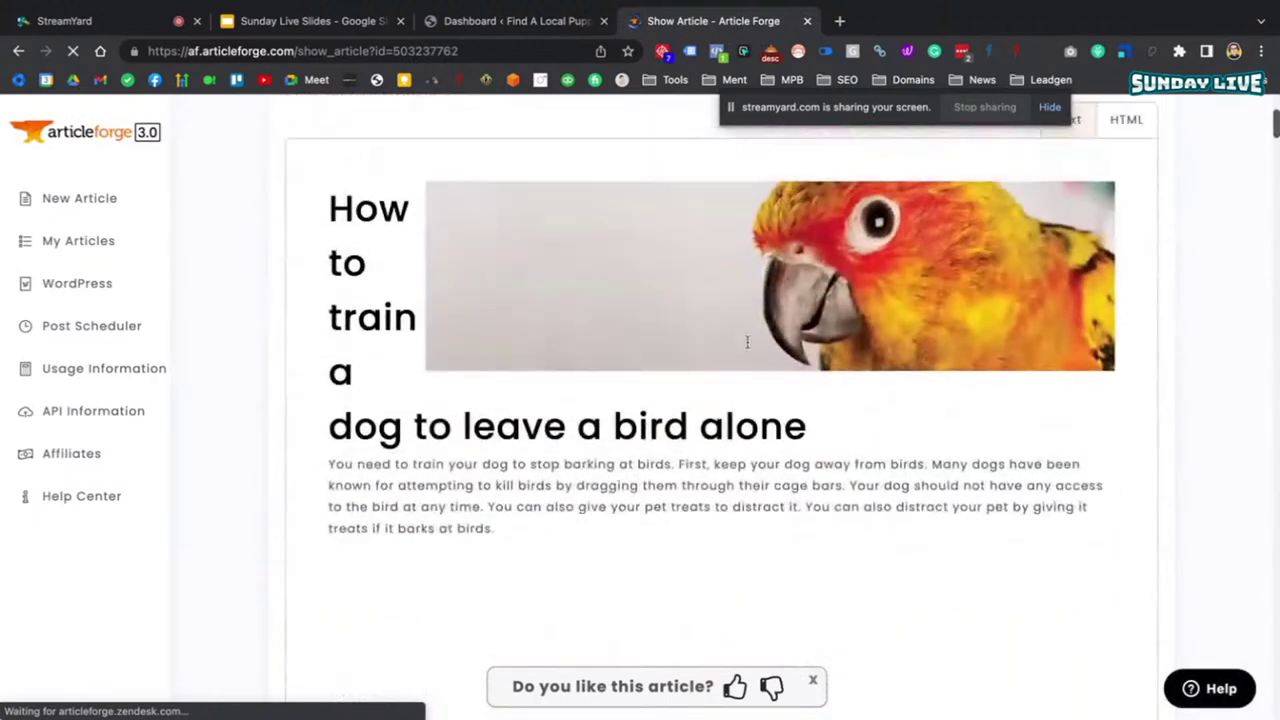
{"action": "scroll", "coordinate": [747, 342], "scroll_direction": "up", "scroll_amount": 1}
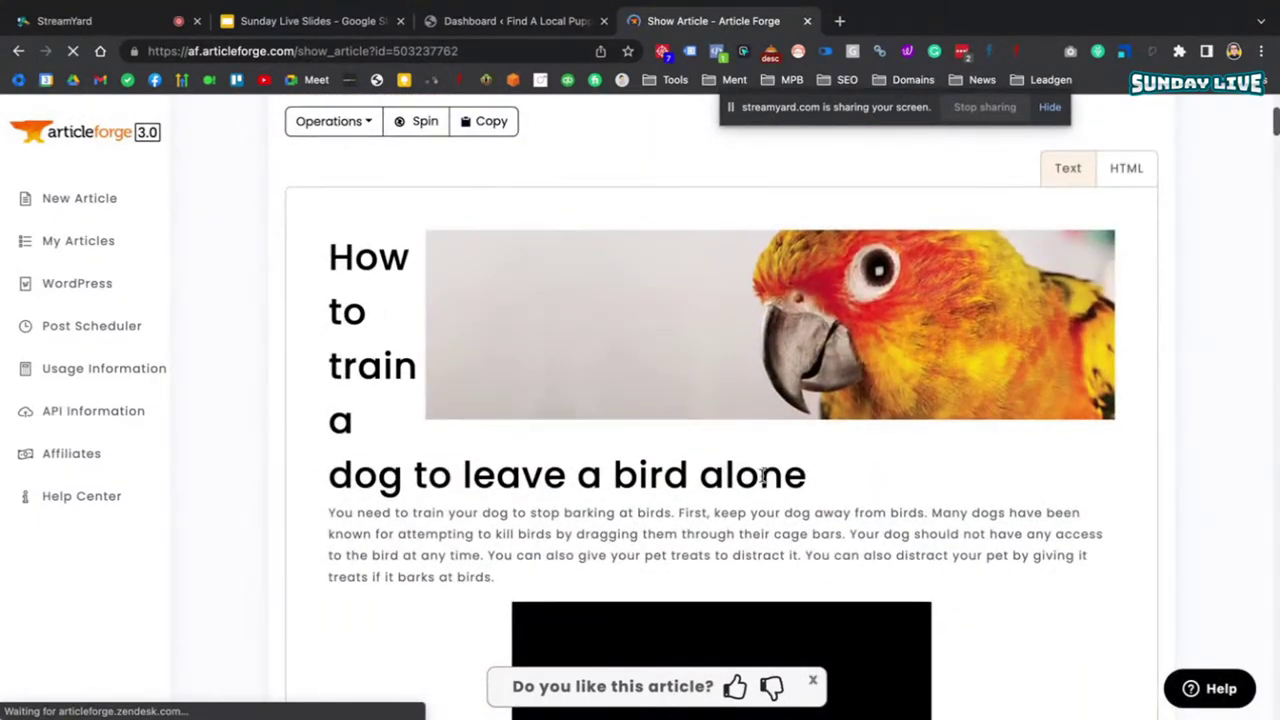
{"action": "scroll", "coordinate": [763, 478], "scroll_direction": "down", "scroll_amount": 2}
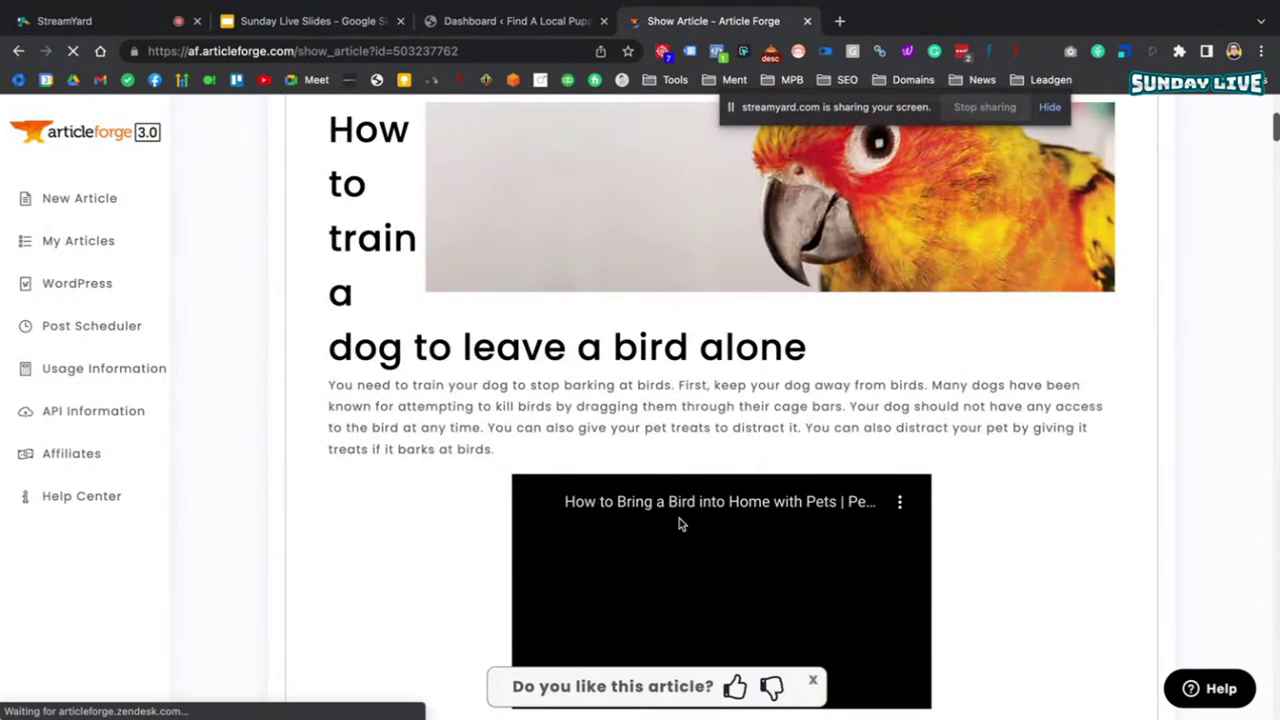
{"action": "scroll", "coordinate": [679, 518], "scroll_direction": "down", "scroll_amount": 2}
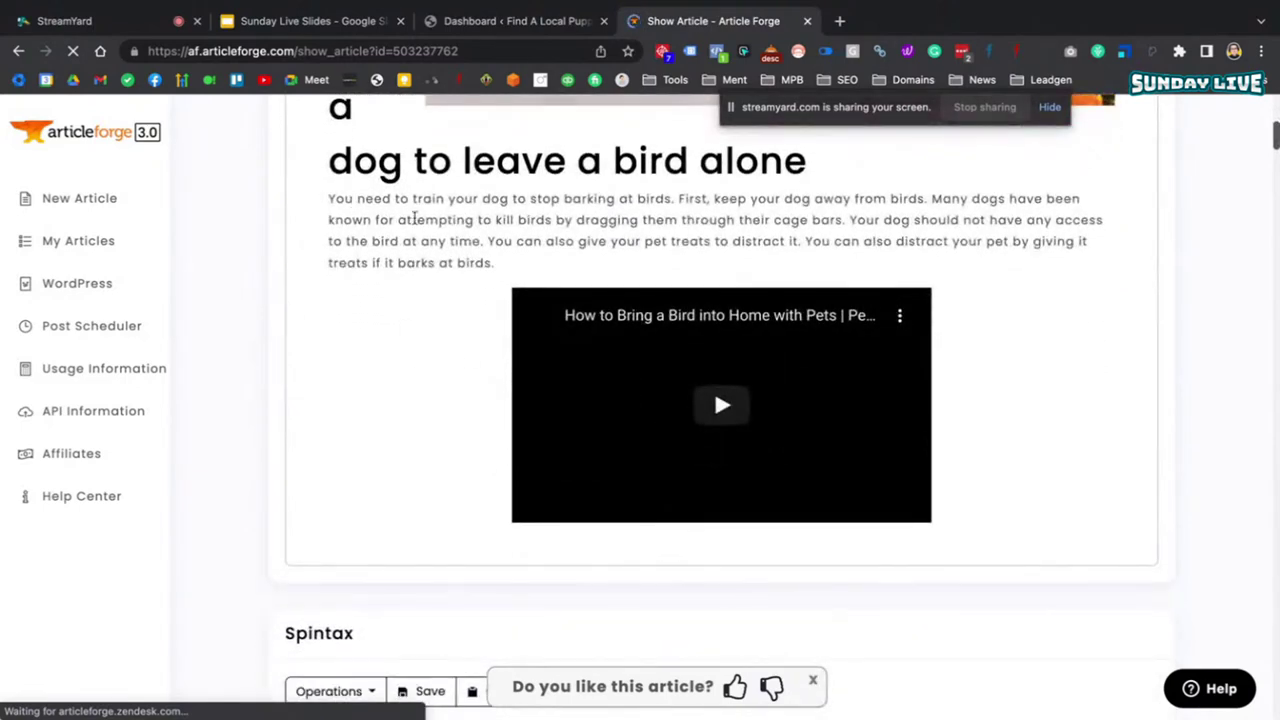
{"action": "left_click_drag", "start_coordinate": [494, 262], "coordinate": [324, 207]}
{"action": "left_click", "coordinate": [490, 308]}
{"action": "scroll", "coordinate": [497, 316], "scroll_direction": "down", "scroll_amount": 2}
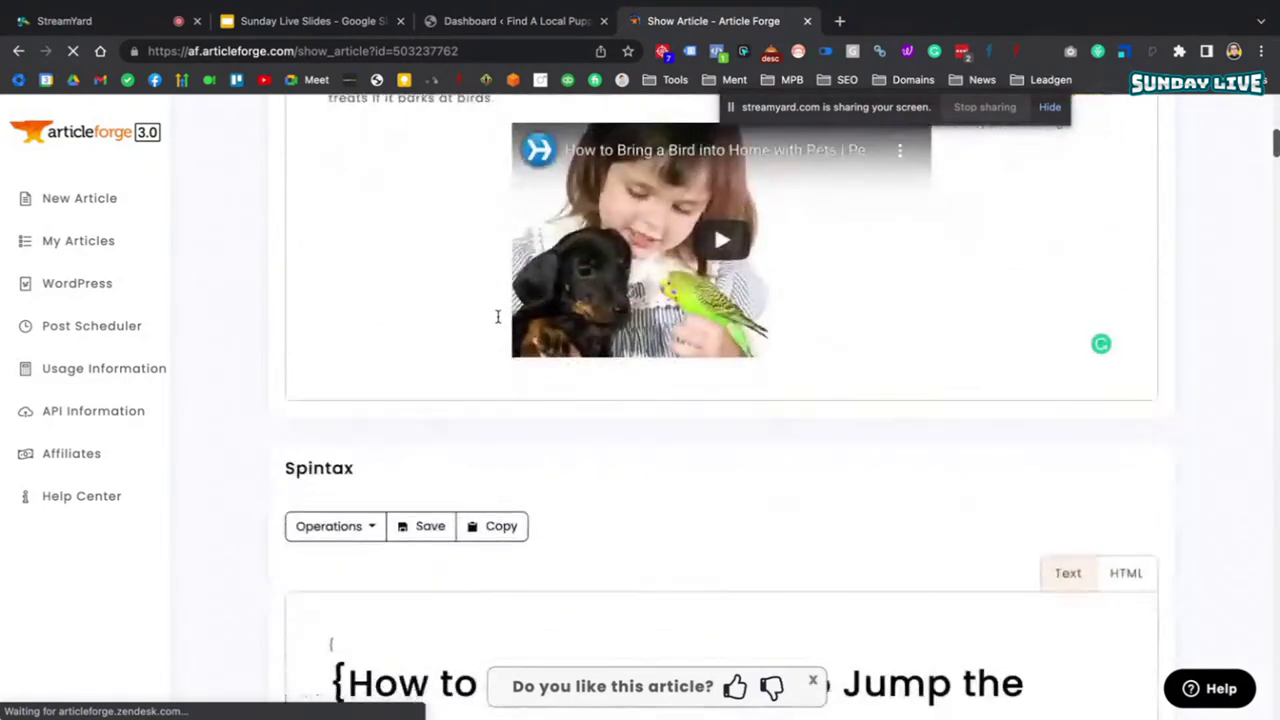
- Examine the Spintax version of the spinAll article across its headings, paragraph variations, images and videos
{"action": "scroll", "coordinate": [497, 316], "scroll_direction": "down", "scroll_amount": 4}
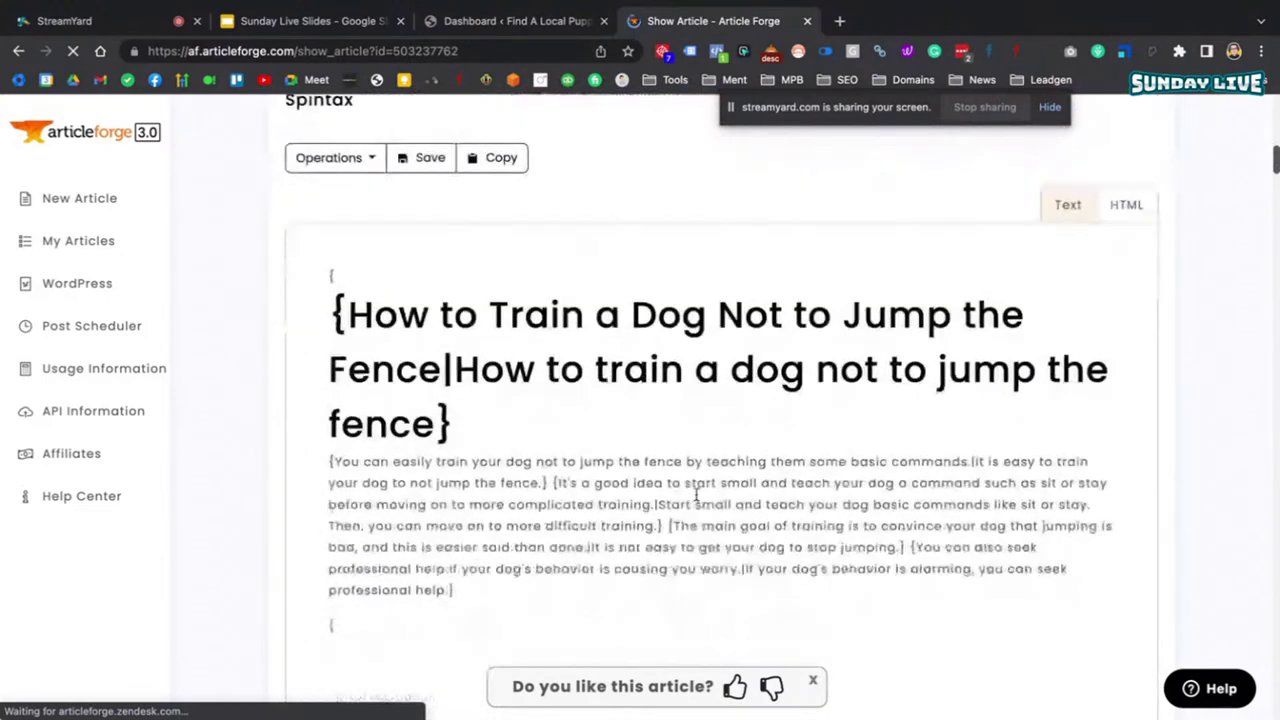
{"action": "scroll", "coordinate": [697, 495], "scroll_direction": "up", "scroll_amount": 1}
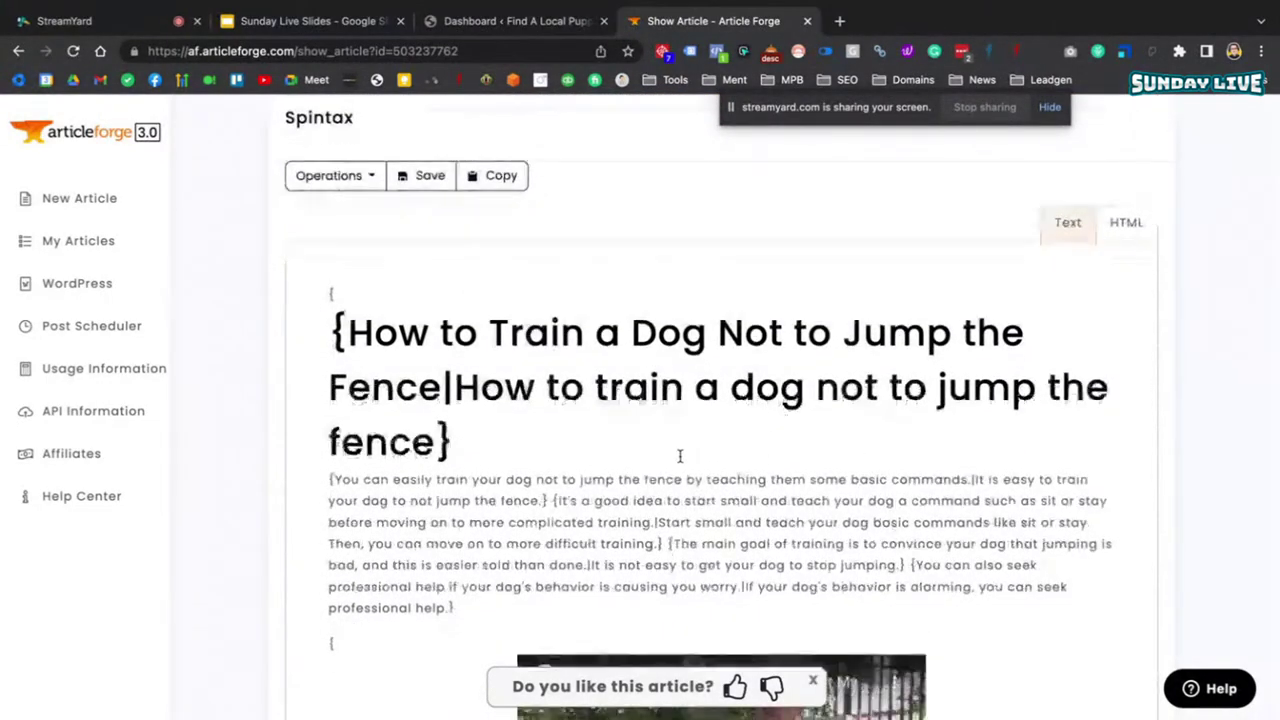
{"action": "scroll", "coordinate": [679, 456], "scroll_direction": "down", "scroll_amount": 1}
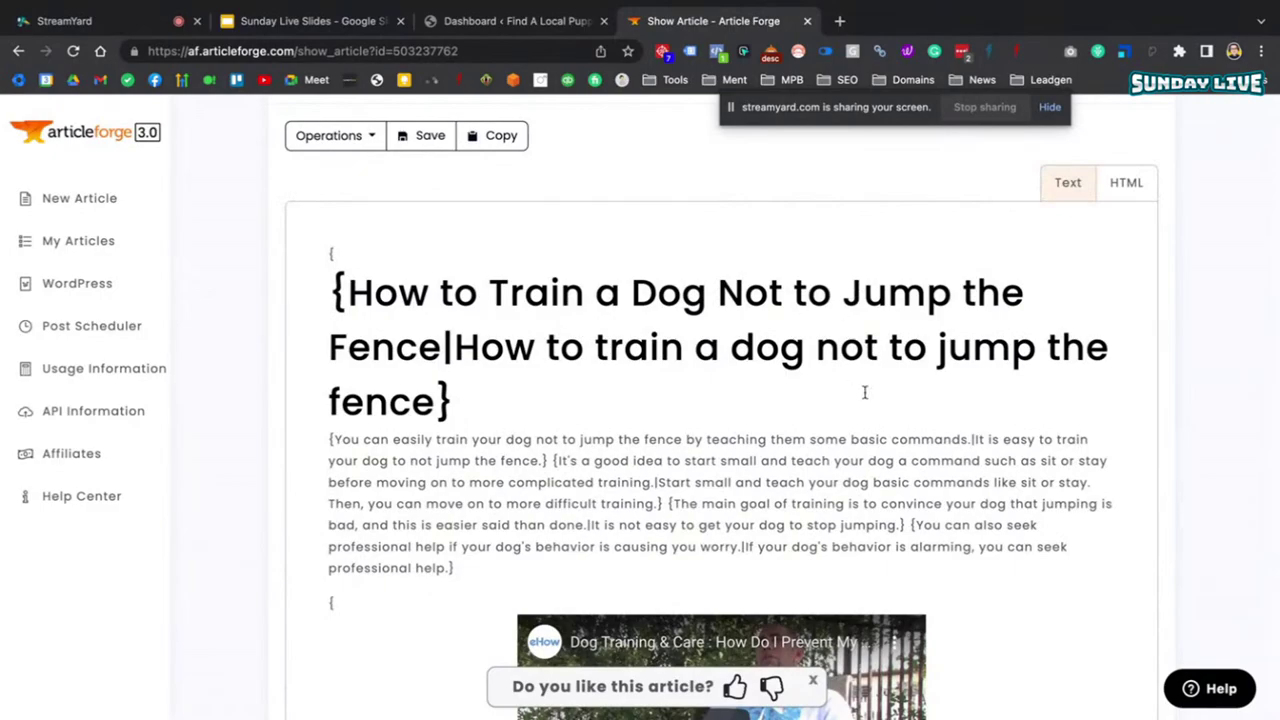
{"action": "scroll", "coordinate": [865, 393], "scroll_direction": "down", "scroll_amount": 10}
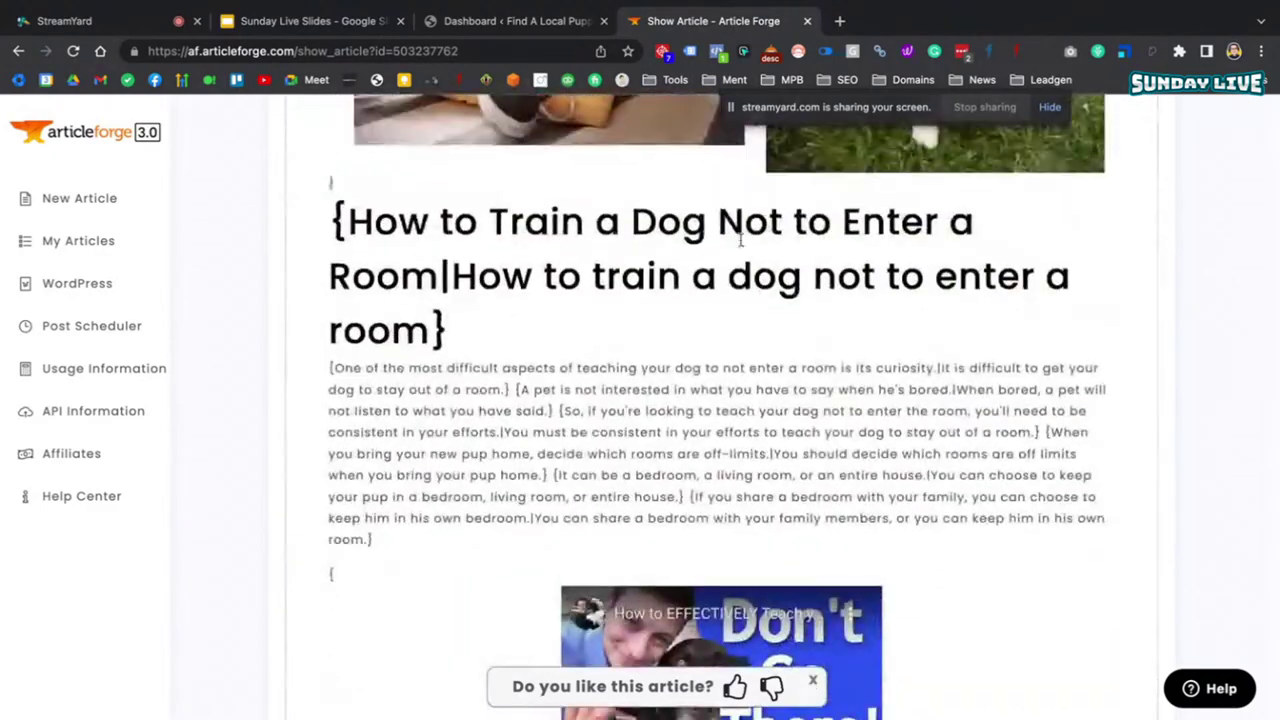
{"action": "scroll", "coordinate": [664, 398], "scroll_direction": "down", "scroll_amount": 8}
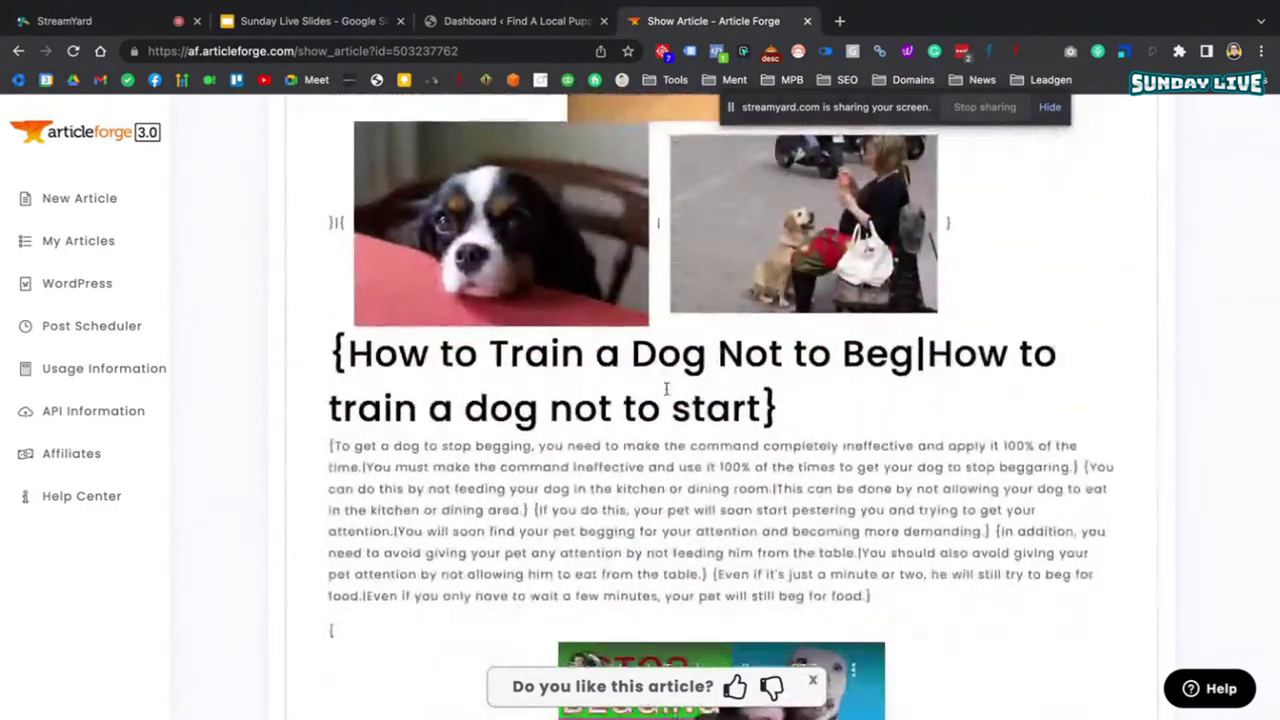
{"action": "scroll", "coordinate": [666, 388], "scroll_direction": "down", "scroll_amount": 7}
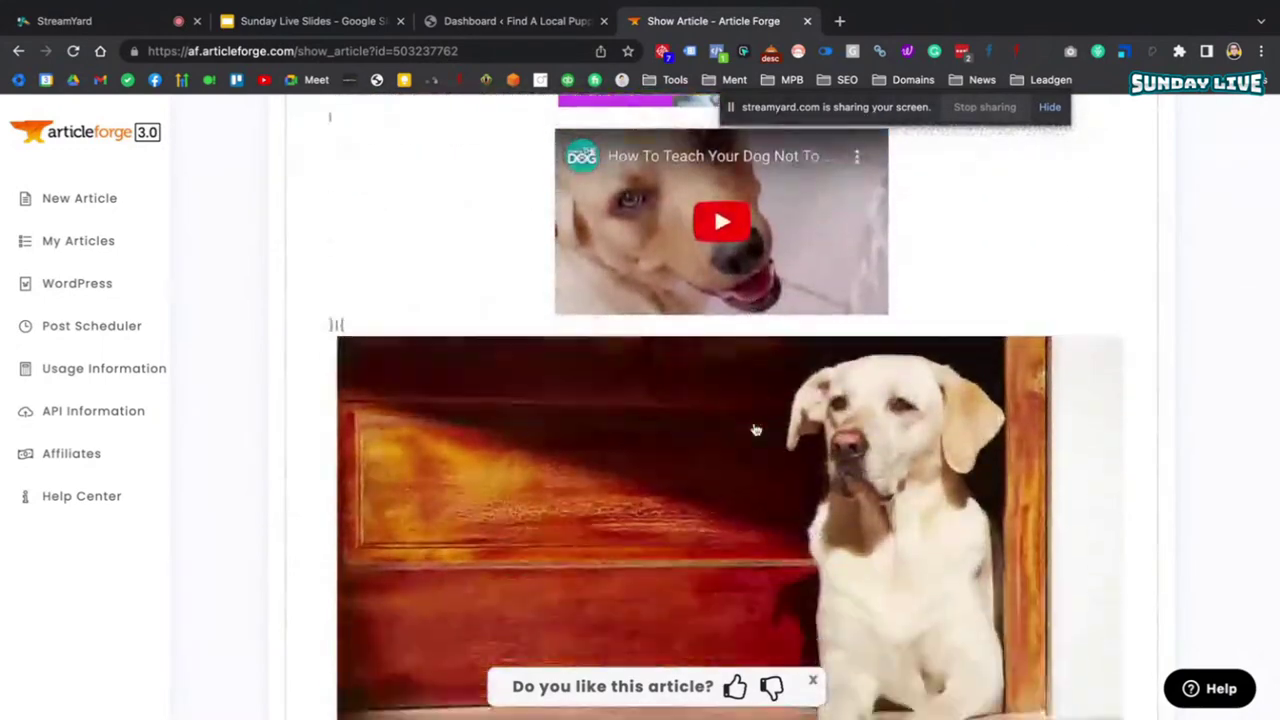
{"action": "scroll", "coordinate": [756, 430], "scroll_direction": "down", "scroll_amount": 7}
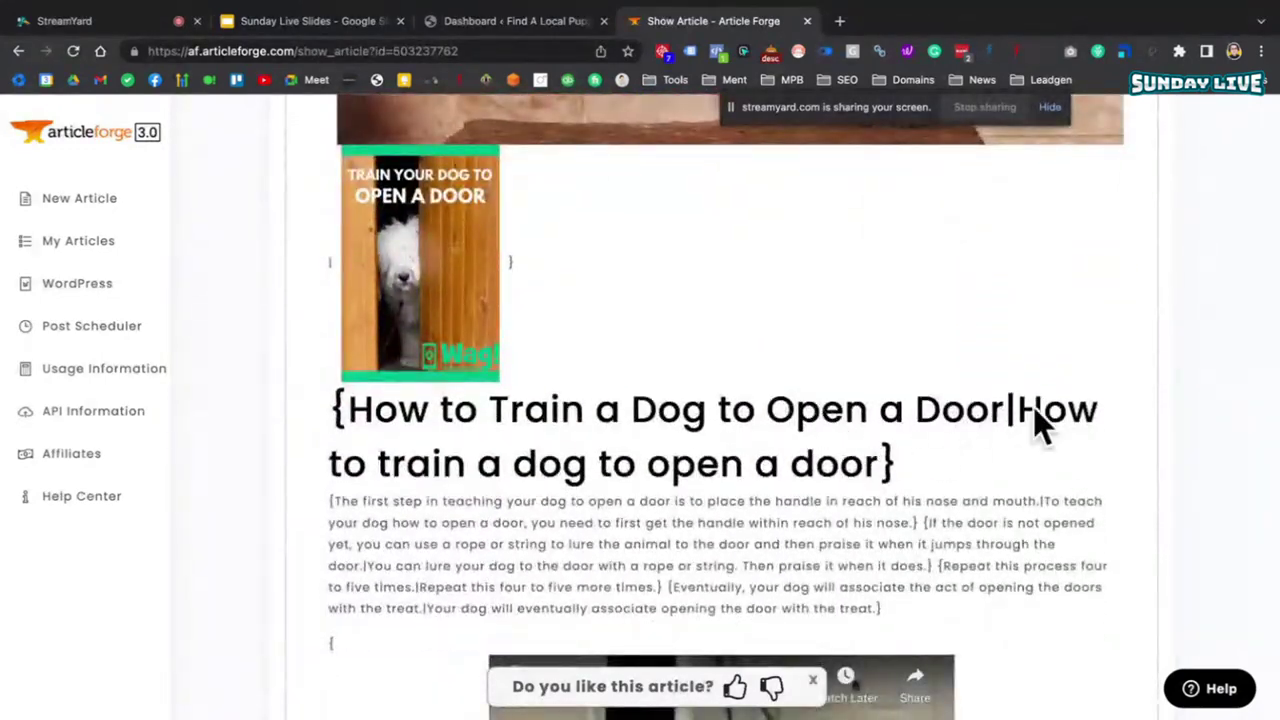
{"action": "scroll", "coordinate": [866, 405], "scroll_direction": "up", "scroll_amount": 20}
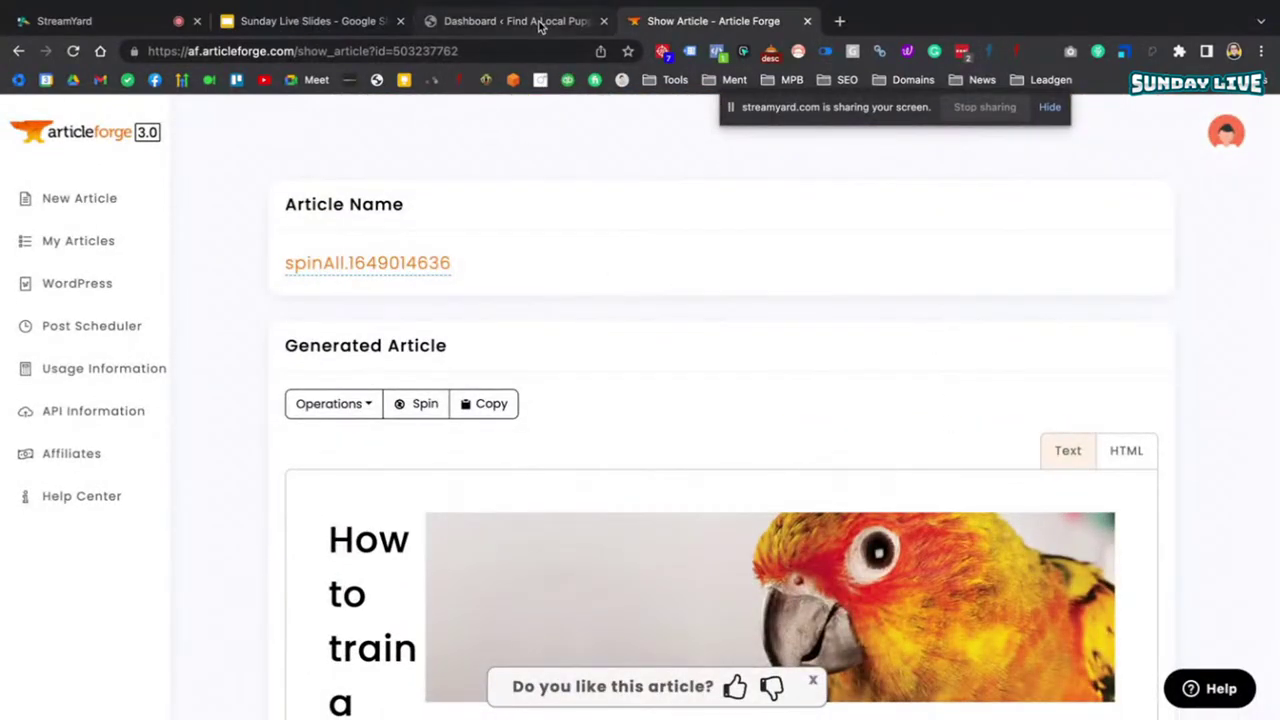
- Switch to the WordPress dashboard and open the Magic Page named Location for editing
{"action": "left_click", "coordinate": [470, 20]}
{"action": "mouse_move", "coordinate": [90, 282]}
{"action": "left_click", "coordinate": [178, 287]}
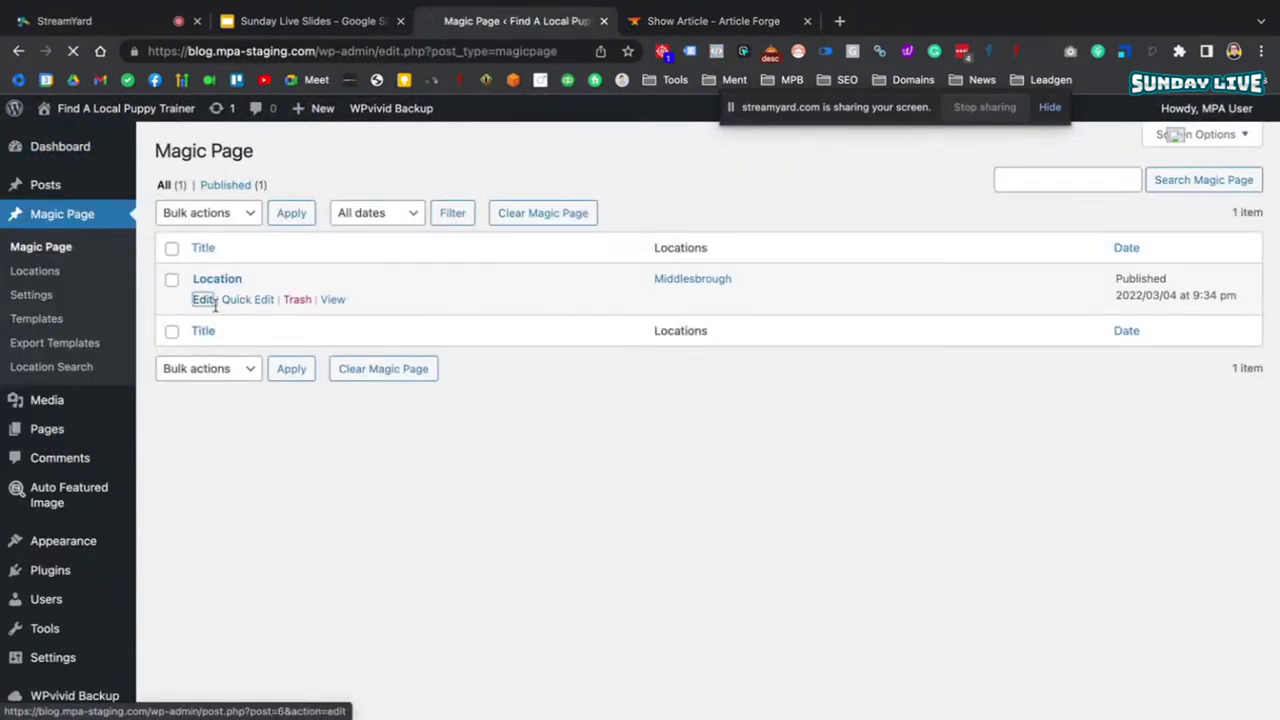
{"action": "left_click", "coordinate": [203, 299]}
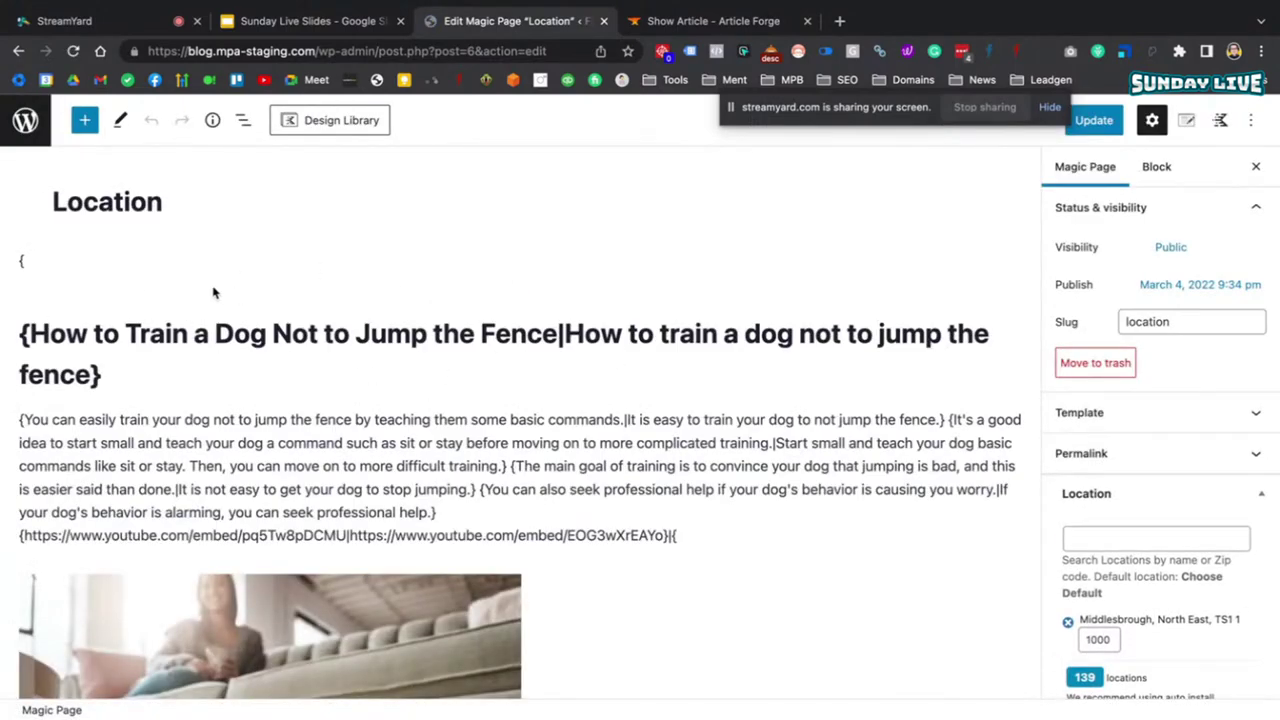
- Delete all existing content blocks from the Location page
{"action": "left_click", "coordinate": [94, 262]}
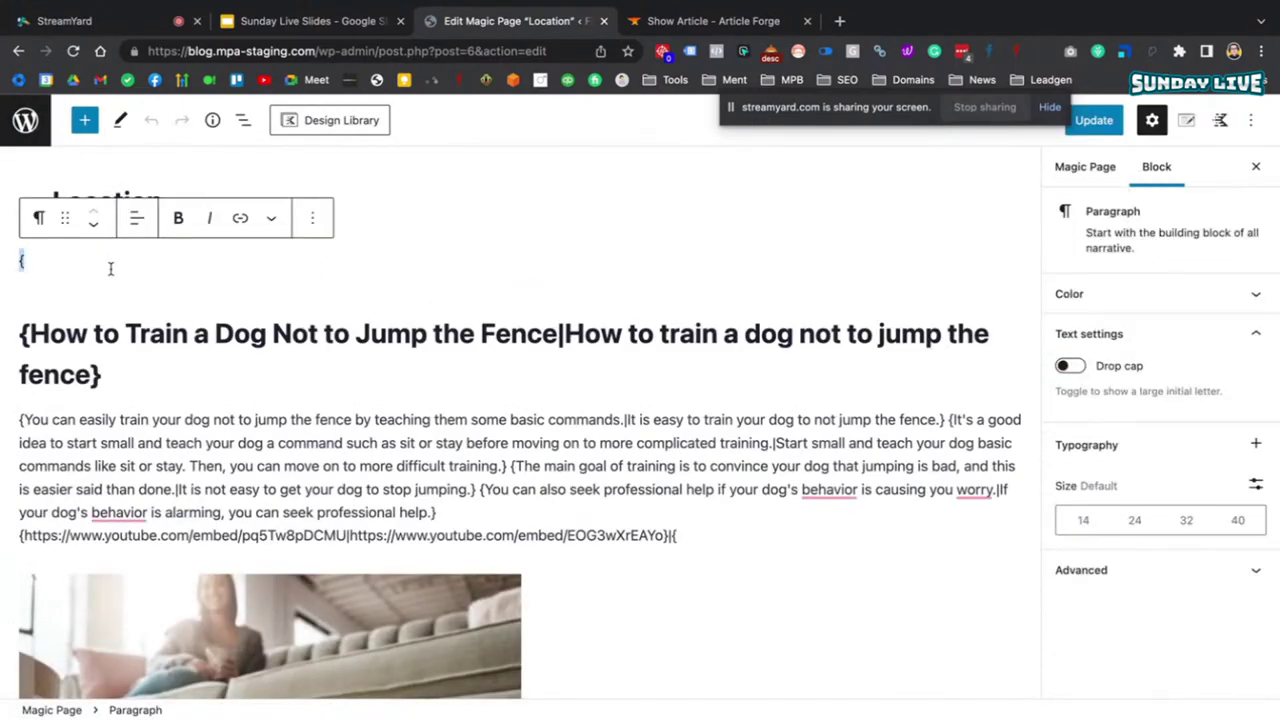
{"action": "key", "text": "super+a"}
{"action": "key", "text": "BackSpace"}
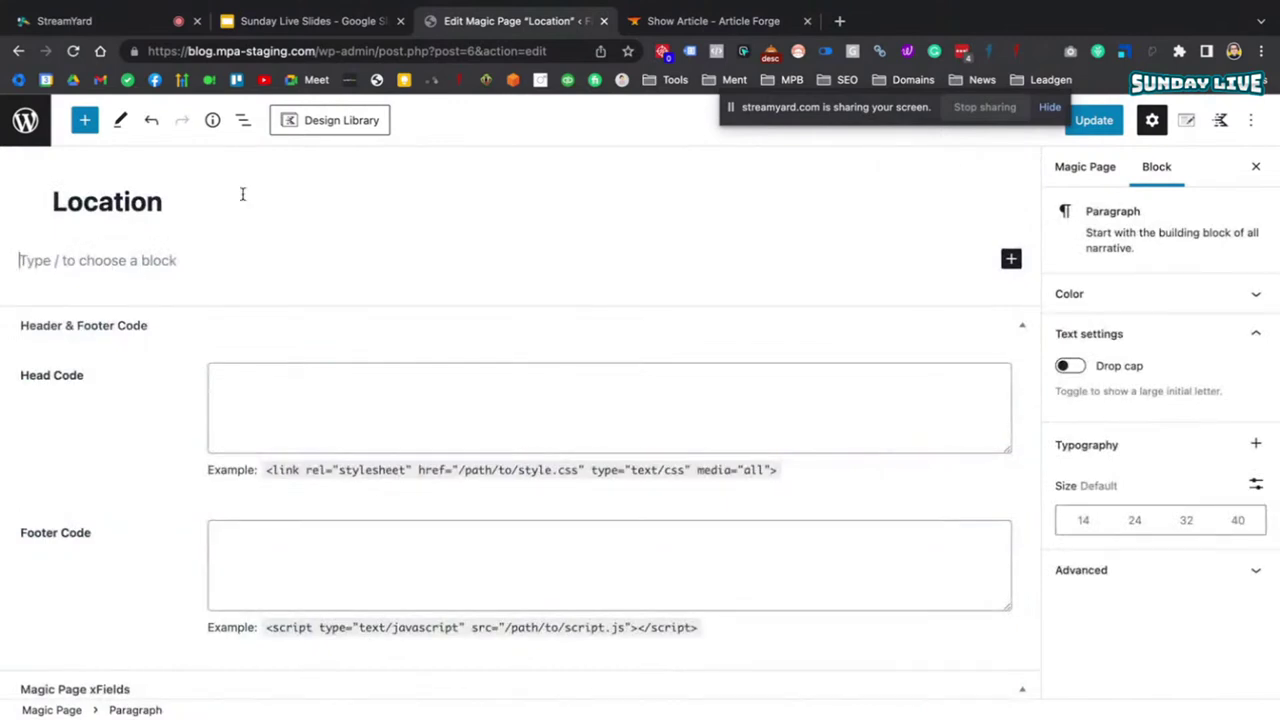
- Try to copy the spinAll article by selecting its entire generated text in Article Forge, and return to the Location page in WordPress
{"action": "left_click", "coordinate": [670, 22]}
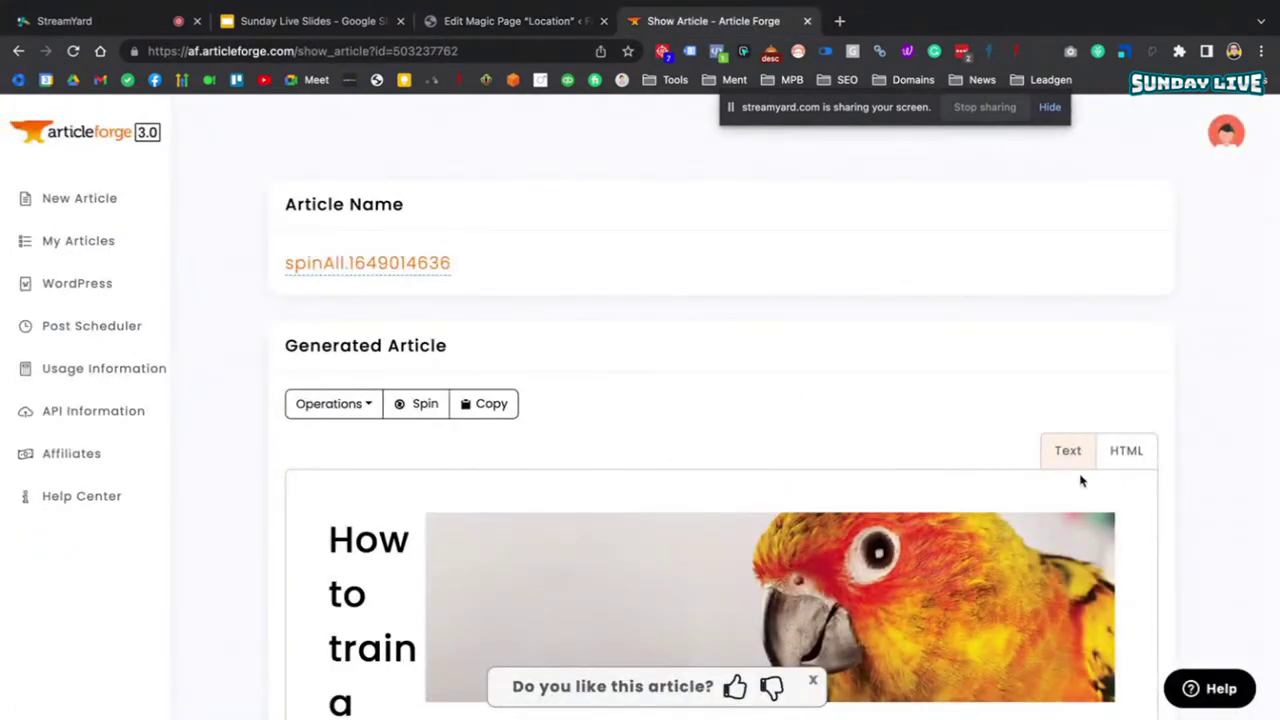
{"action": "scroll", "coordinate": [1080, 481], "scroll_direction": "down", "scroll_amount": 1}
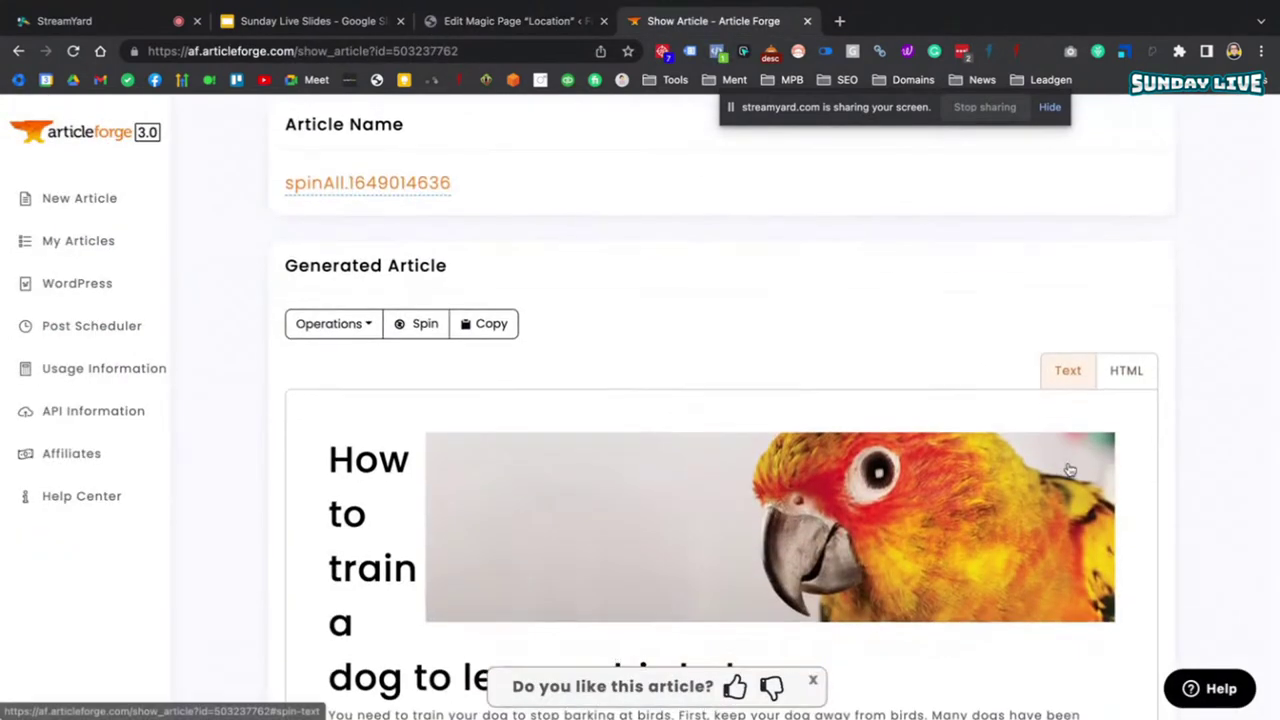
{"action": "left_click", "coordinate": [340, 456]}
{"action": "key", "text": "super+a"}
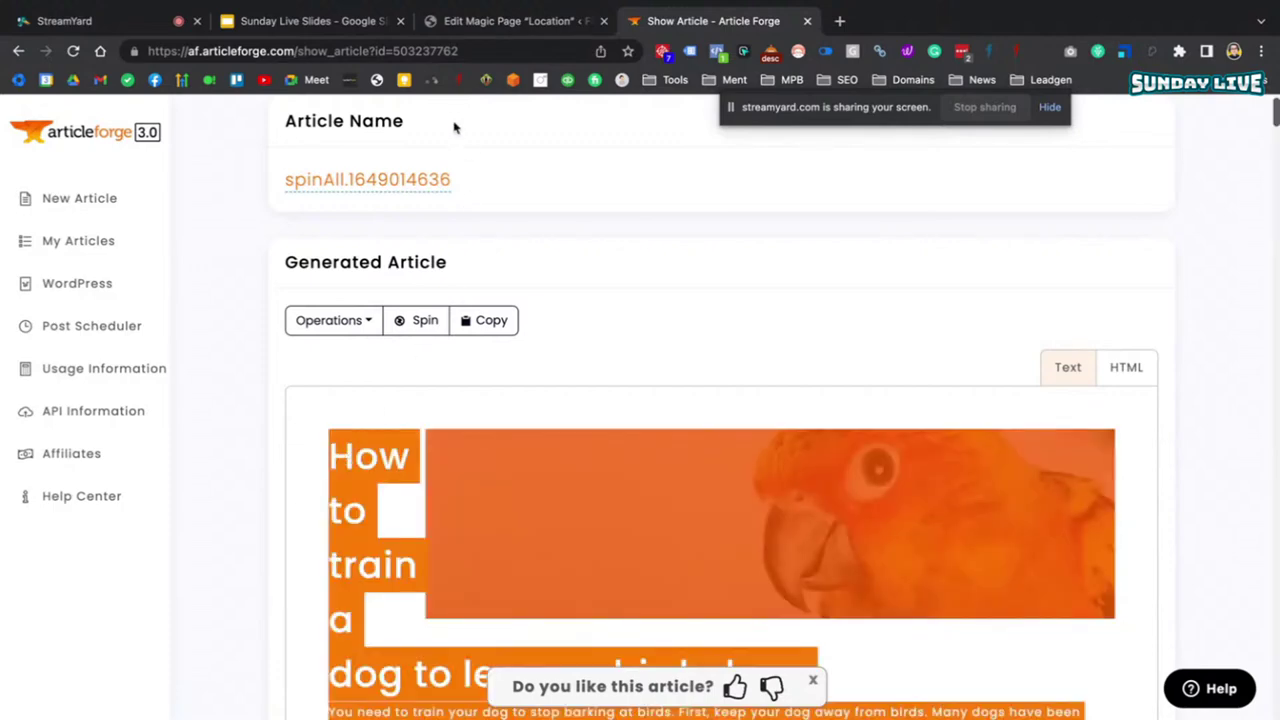
{"action": "left_click", "coordinate": [505, 22]}
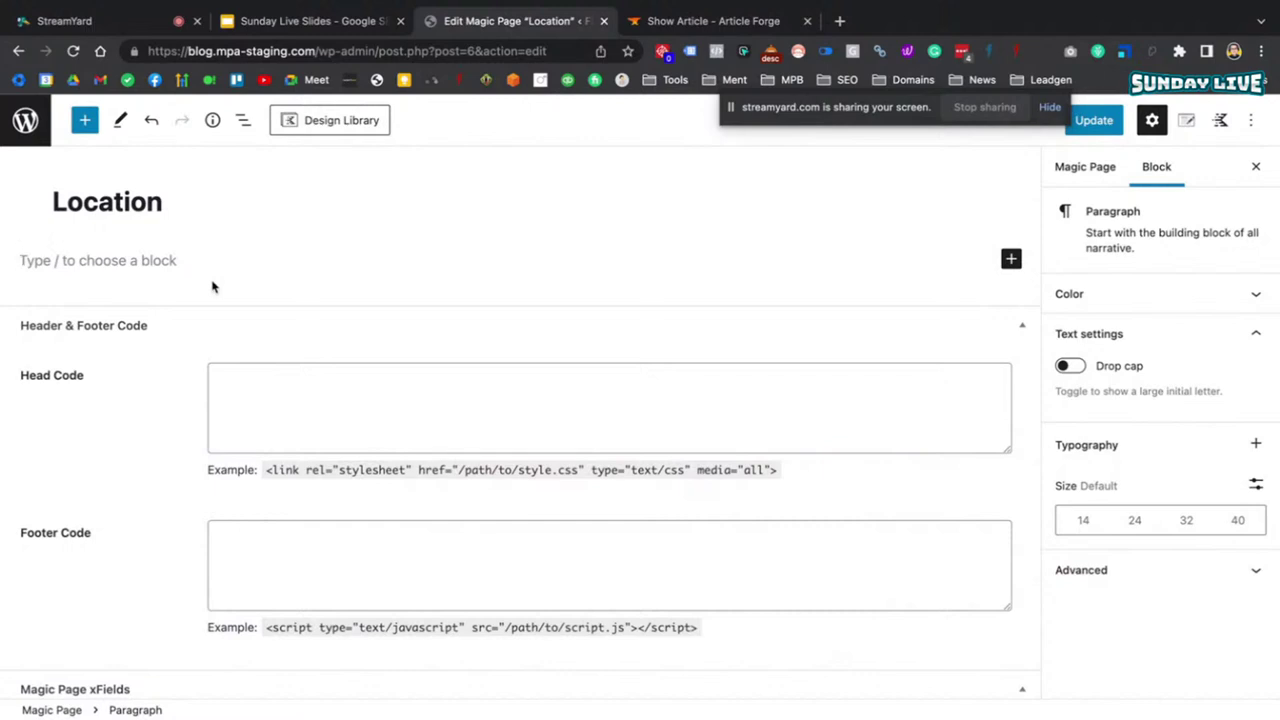
- Copy the generated version of the spinAll article from Article Forge and paste it into the WordPress Location page
{"action": "left_click", "coordinate": [705, 21]}
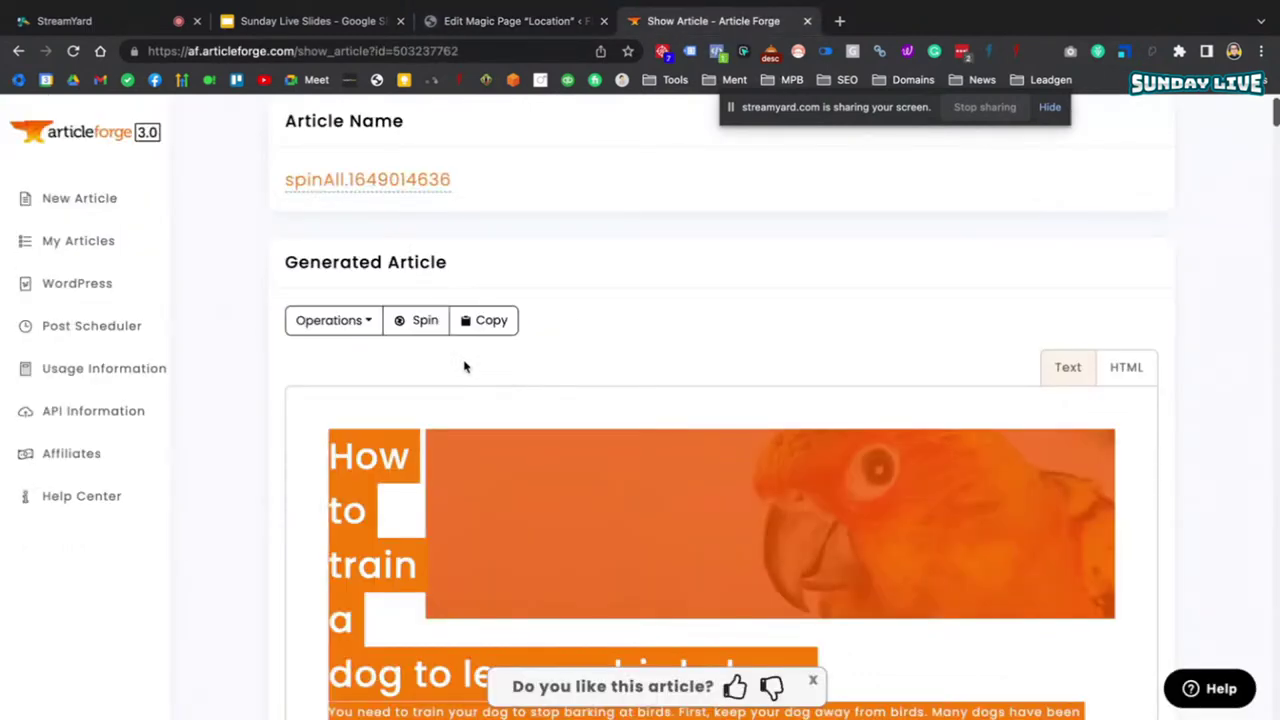
{"action": "left_click", "coordinate": [485, 320]}
{"action": "left_click", "coordinate": [548, 22]}
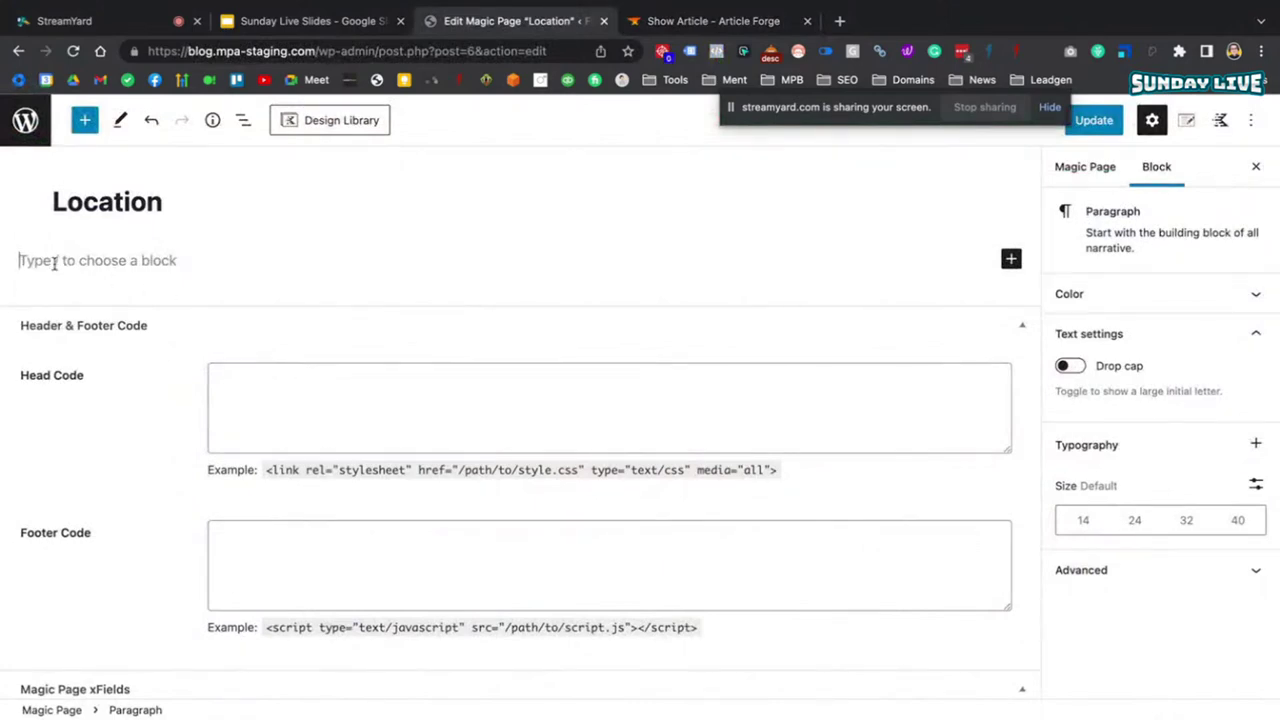
{"action": "key", "text": "ctrl+v"}
{"action": "scroll", "coordinate": [544, 428], "scroll_direction": "down", "scroll_amount": 5}
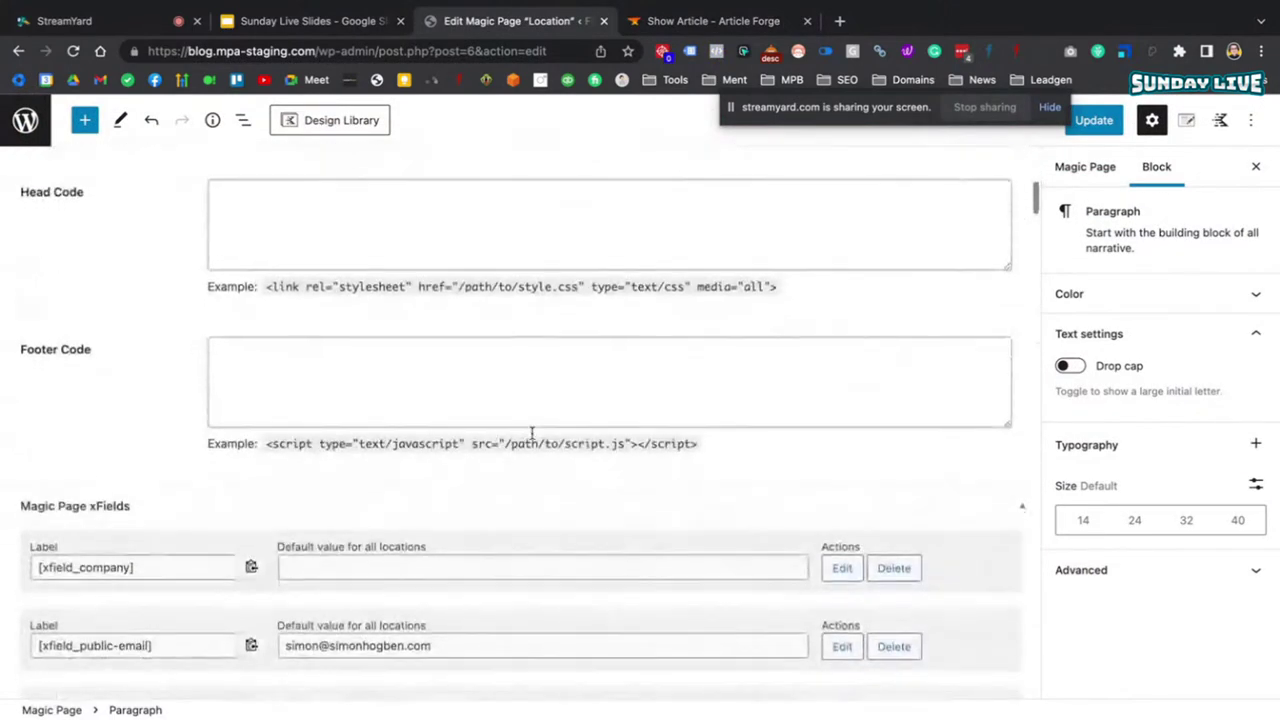
{"action": "scroll", "coordinate": [606, 383], "scroll_direction": "up", "scroll_amount": 3}
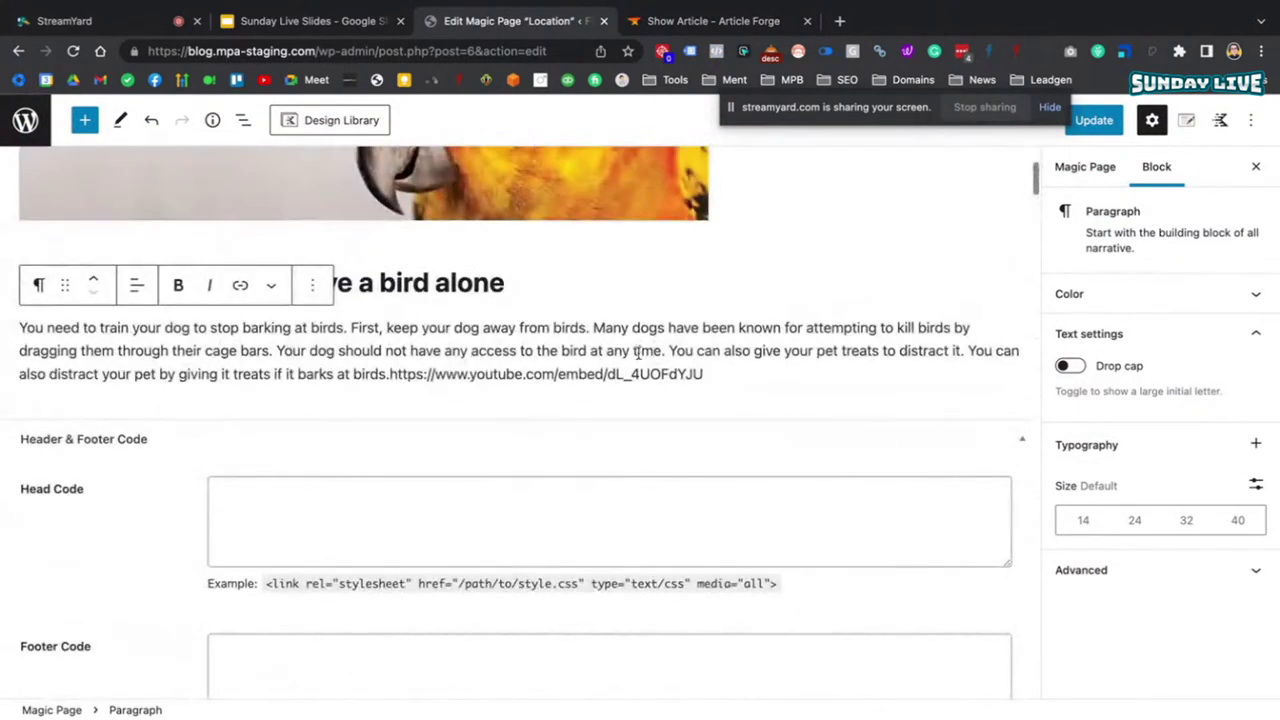
- Return to Article Forge and copy the Spintax version of the spinAll article as text
{"action": "left_click", "coordinate": [677, 22]}
{"action": "scroll", "coordinate": [720, 395], "scroll_direction": "down", "scroll_amount": 5}
{"action": "scroll", "coordinate": [720, 395], "scroll_direction": "down", "scroll_amount": 3}
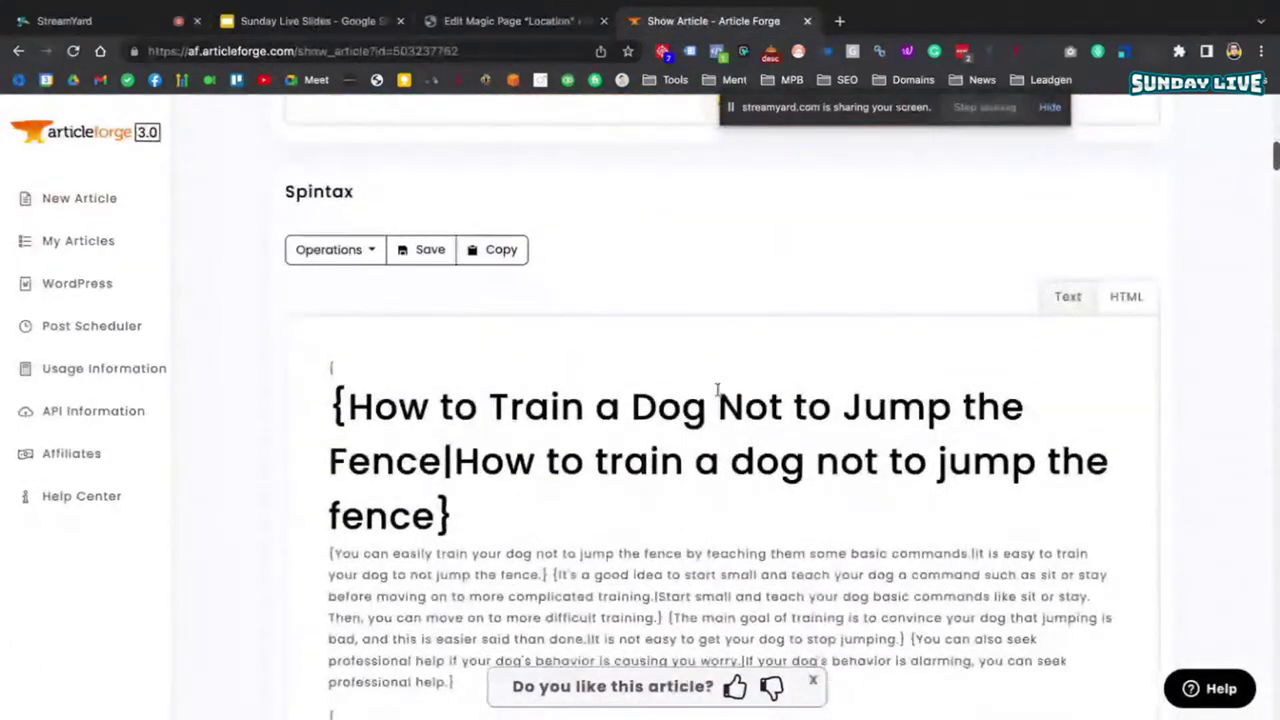
{"action": "left_click", "coordinate": [494, 249]}
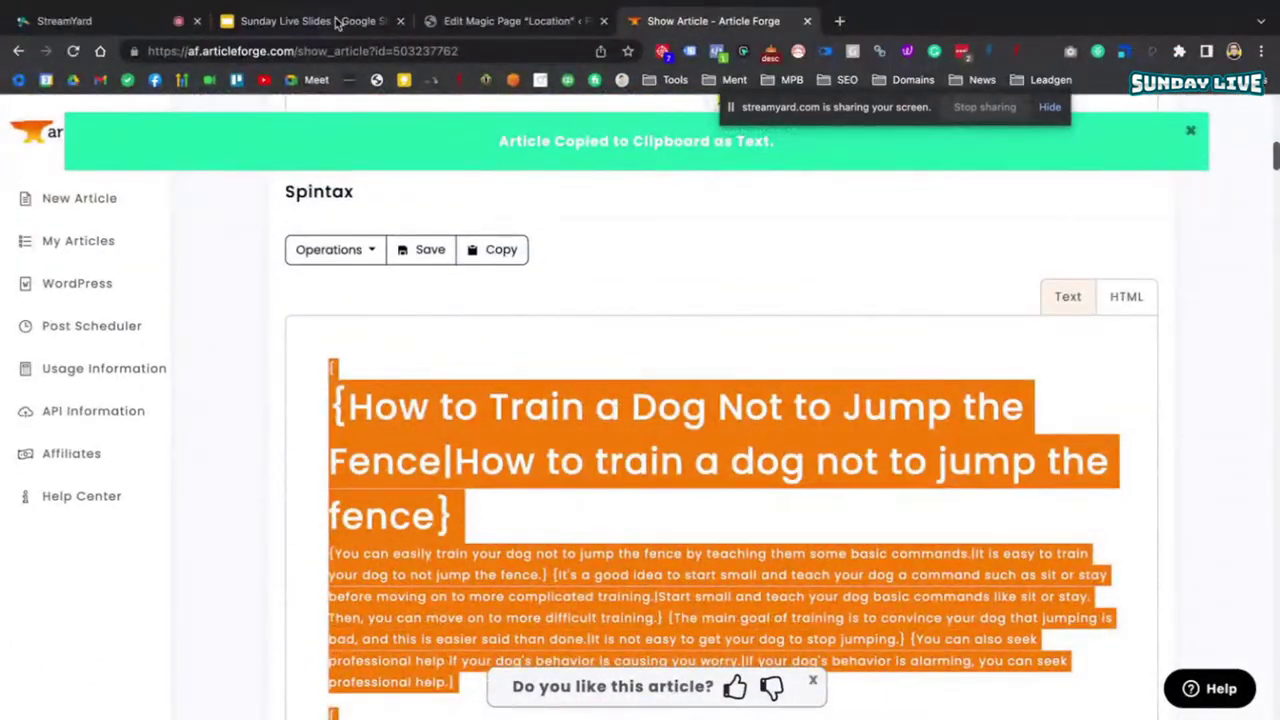
- Replace all content blocks on the WordPress Location page with the copied Spintax article
{"action": "left_click", "coordinate": [478, 21]}
{"action": "key", "text": "ctrl+a"}
{"action": "key", "text": "ctrl+a"}
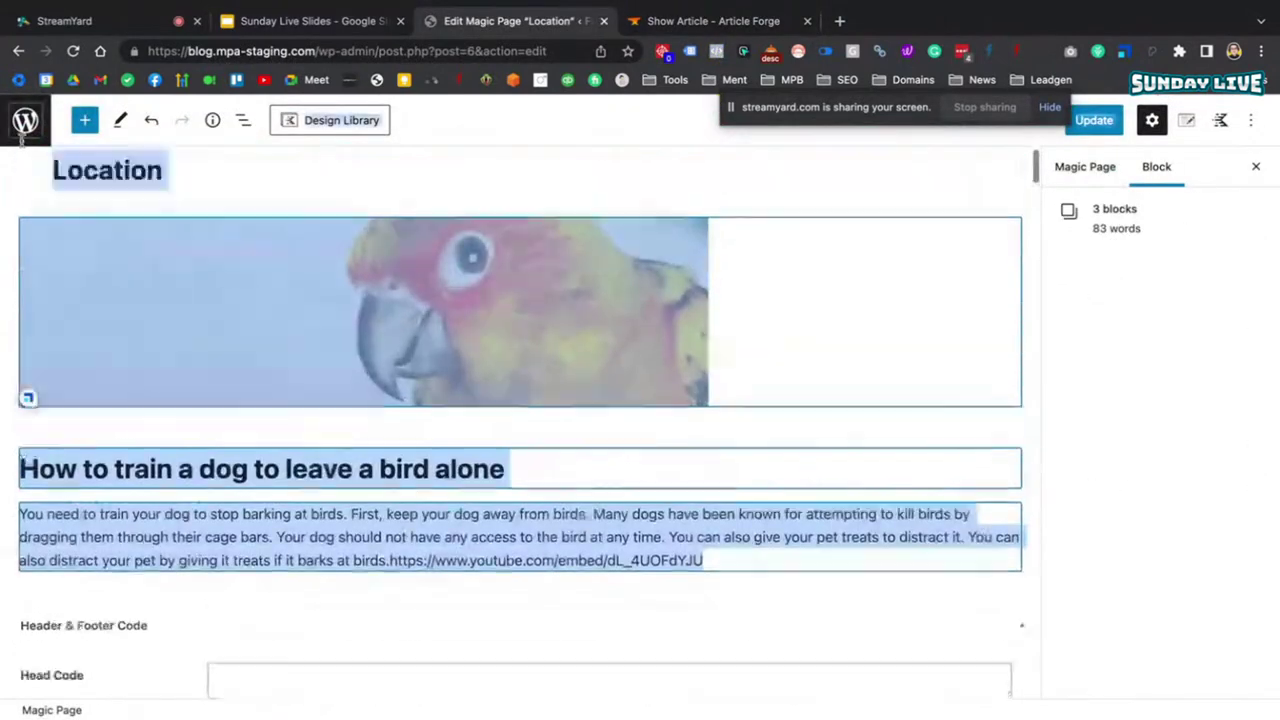
{"action": "key", "text": "BackSpace"}
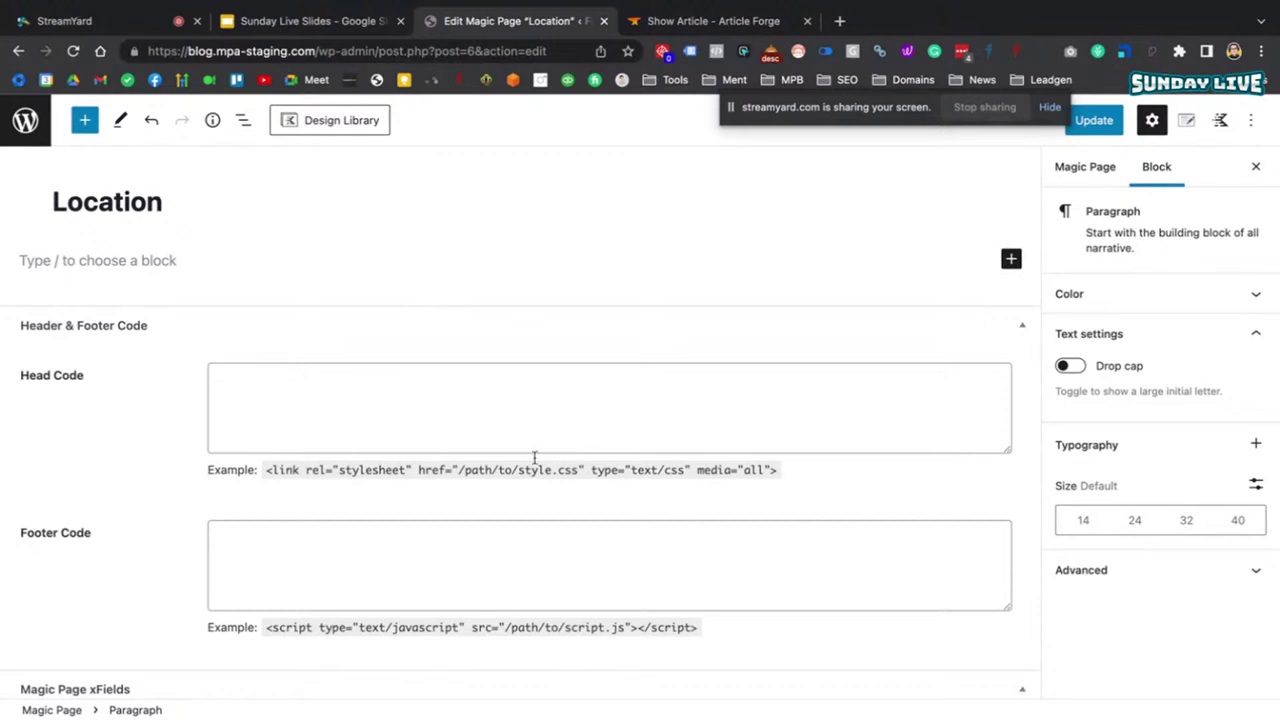
{"action": "key", "text": "super+v"}
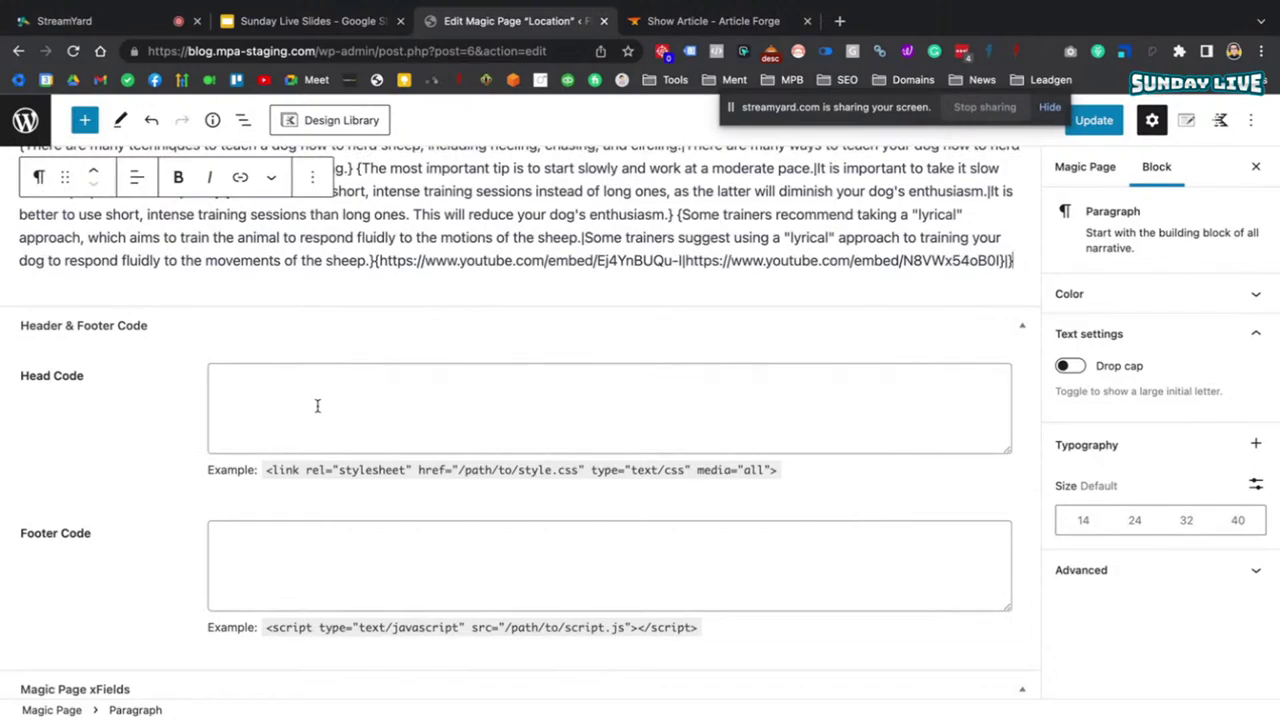
- Check the pasted Spintax up to its beginning, update the Location Magic Page and view its published version
{"action": "scroll", "coordinate": [532, 379], "scroll_direction": "up", "scroll_amount": 8}
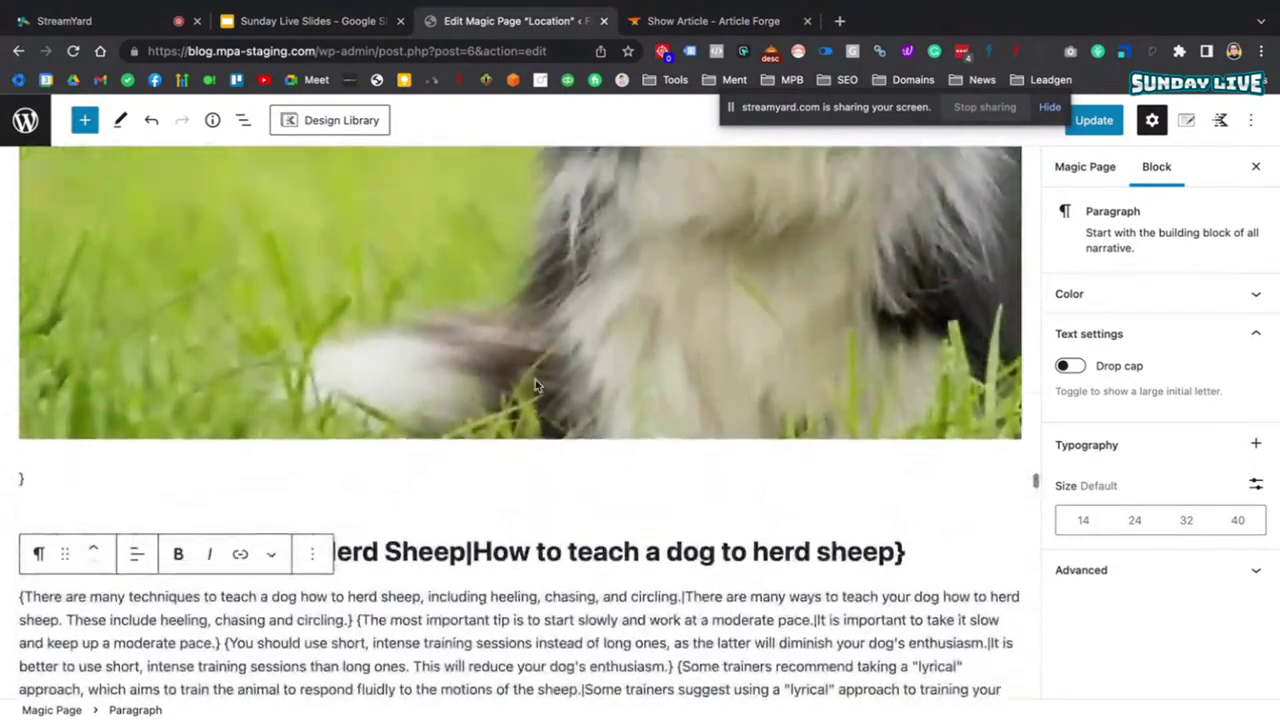
{"action": "scroll", "coordinate": [535, 386], "scroll_direction": "up", "scroll_amount": 15}
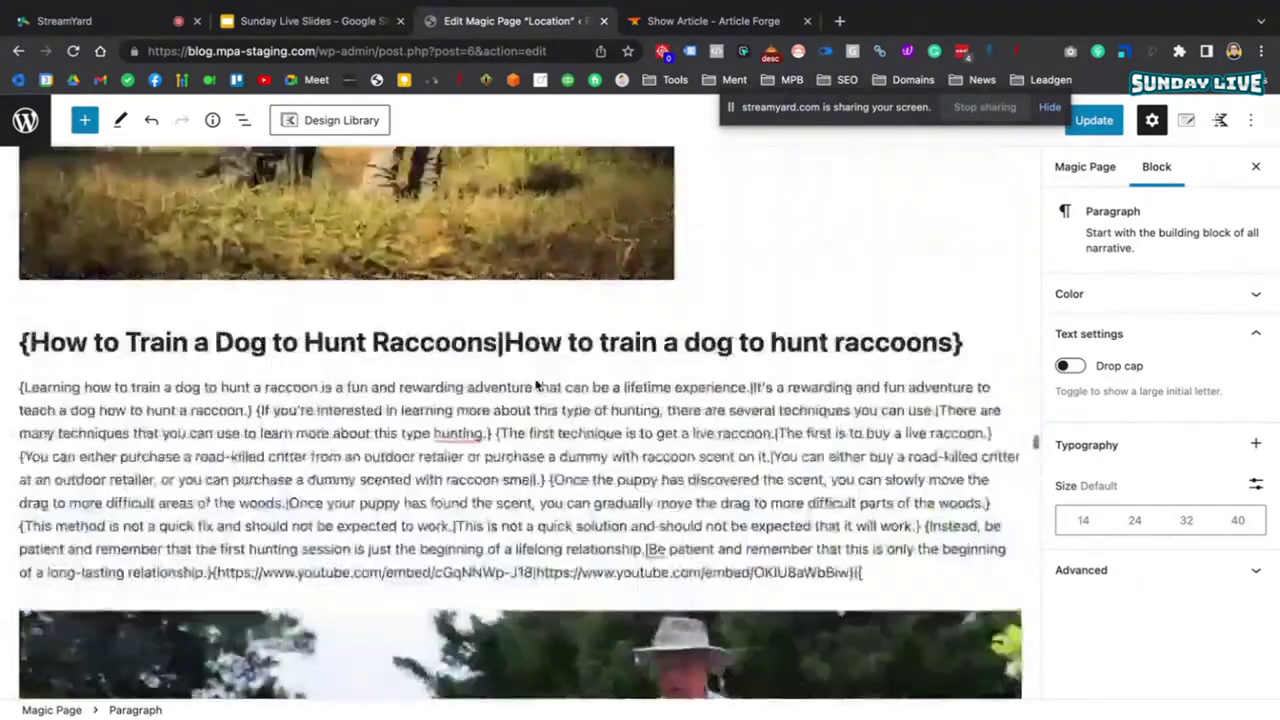
{"action": "scroll", "coordinate": [535, 386], "scroll_direction": "up", "scroll_amount": 15}
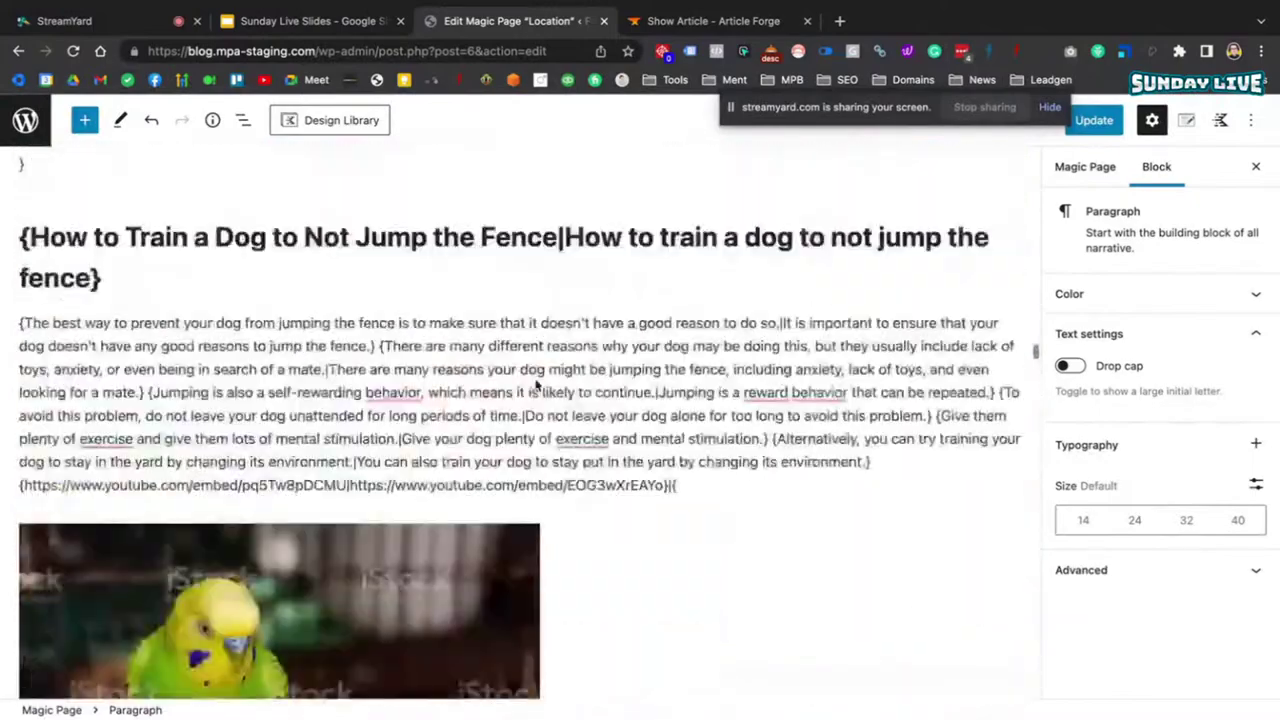
{"action": "scroll", "coordinate": [535, 386], "scroll_direction": "up", "scroll_amount": 15}
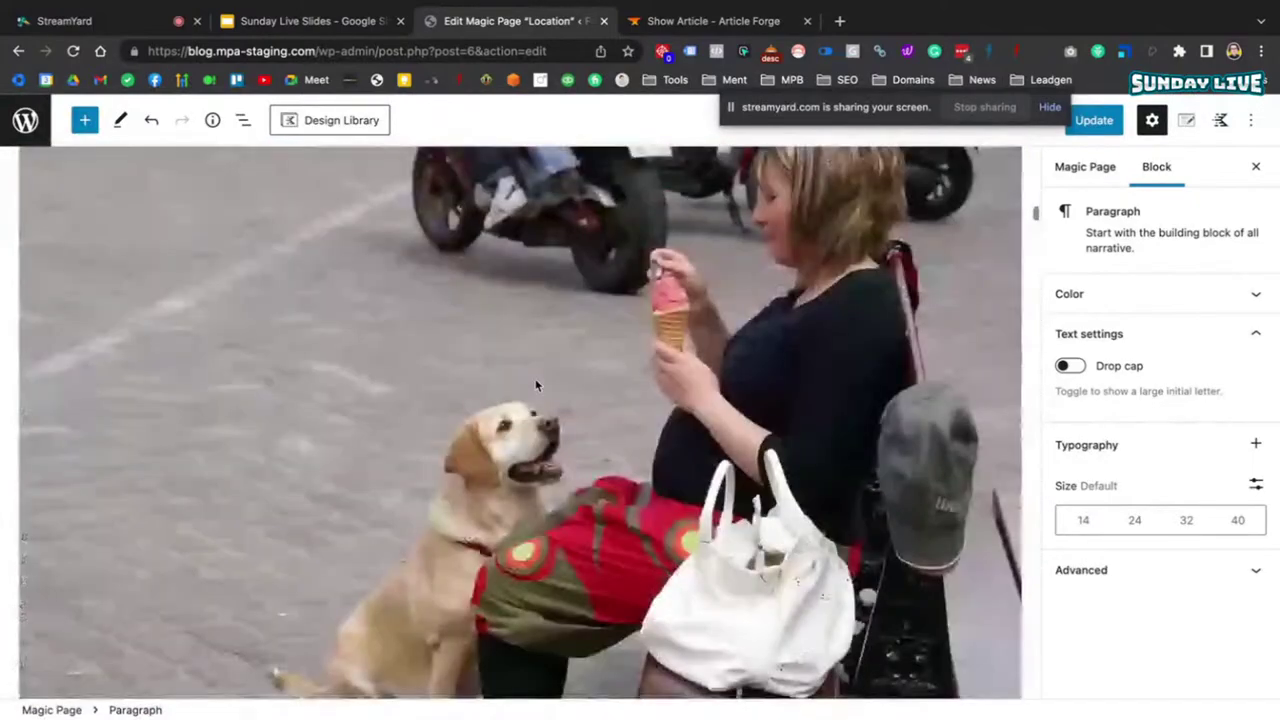
{"action": "scroll", "coordinate": [535, 386], "scroll_direction": "up", "scroll_amount": 5}
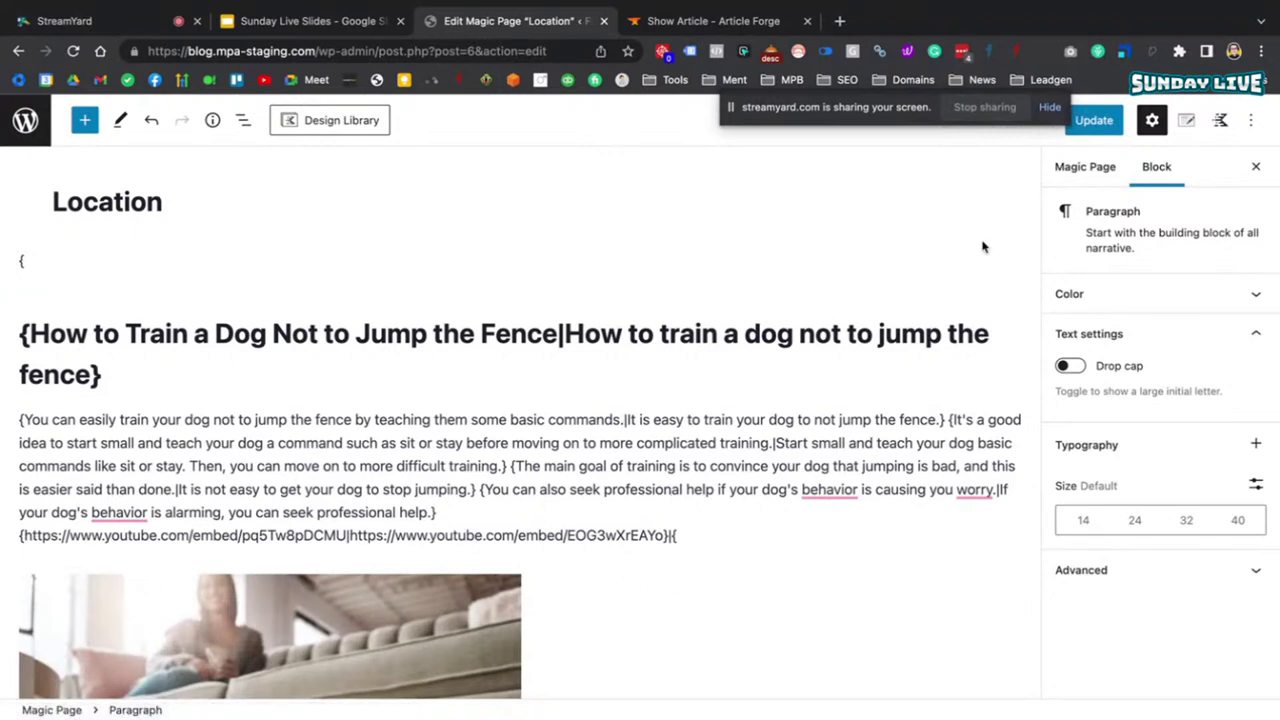
{"action": "left_click", "coordinate": [1094, 125]}
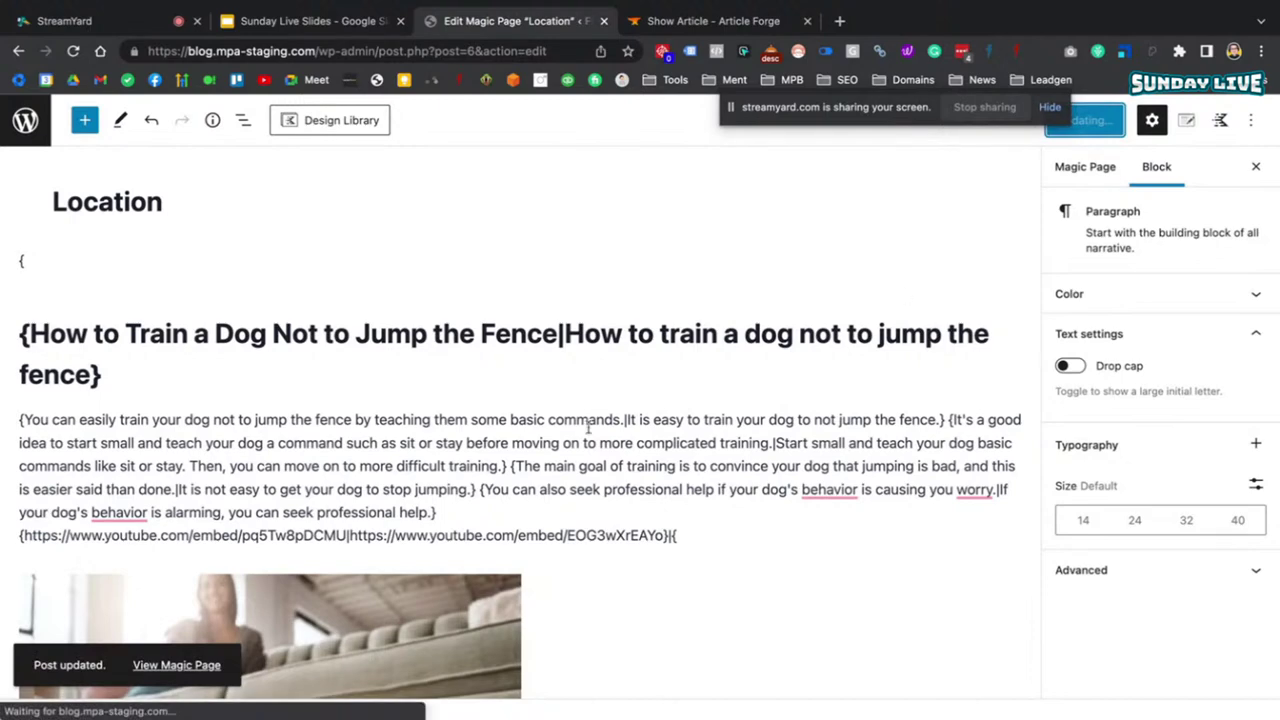
{"action": "left_click", "coordinate": [155, 666]}
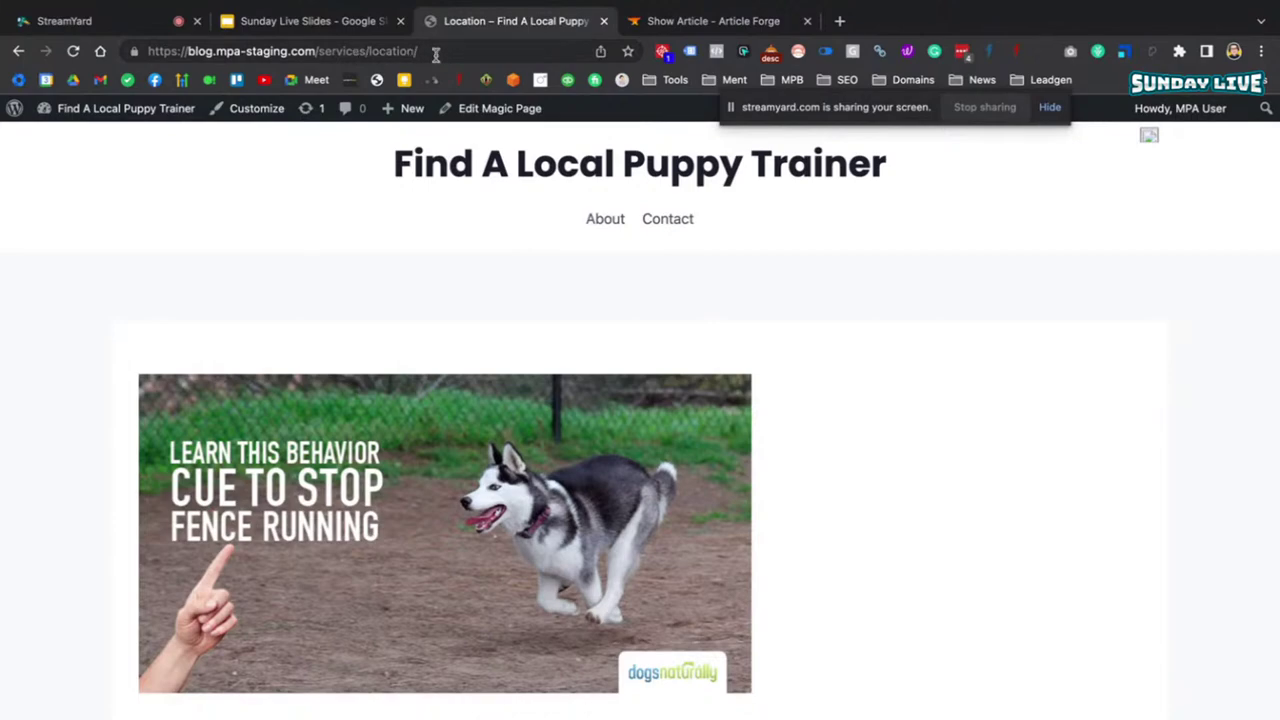
- Examine the published Location page's URL path, spun article and Areas We Serve links
{"action": "left_click_drag", "start_coordinate": [436, 54], "coordinate": [317, 57]}
{"action": "scroll", "coordinate": [911, 452], "scroll_direction": "down", "scroll_amount": 5}
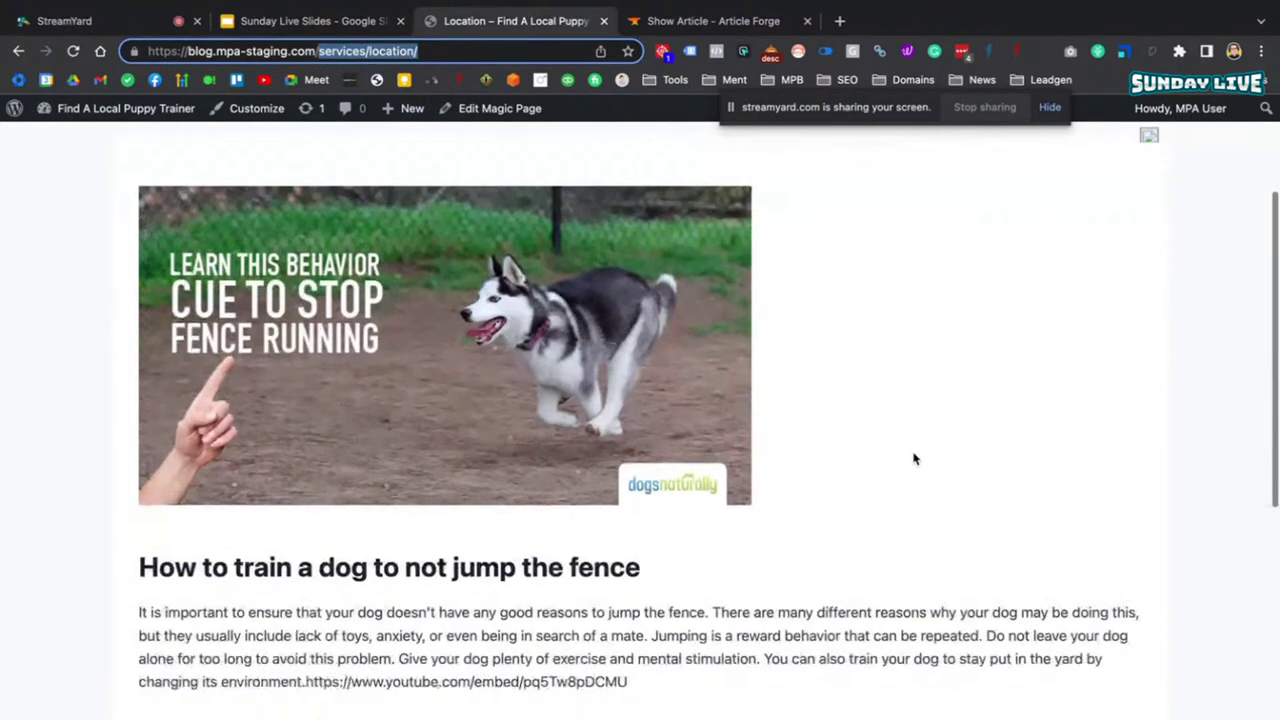
{"action": "scroll", "coordinate": [913, 459], "scroll_direction": "down", "scroll_amount": 3}
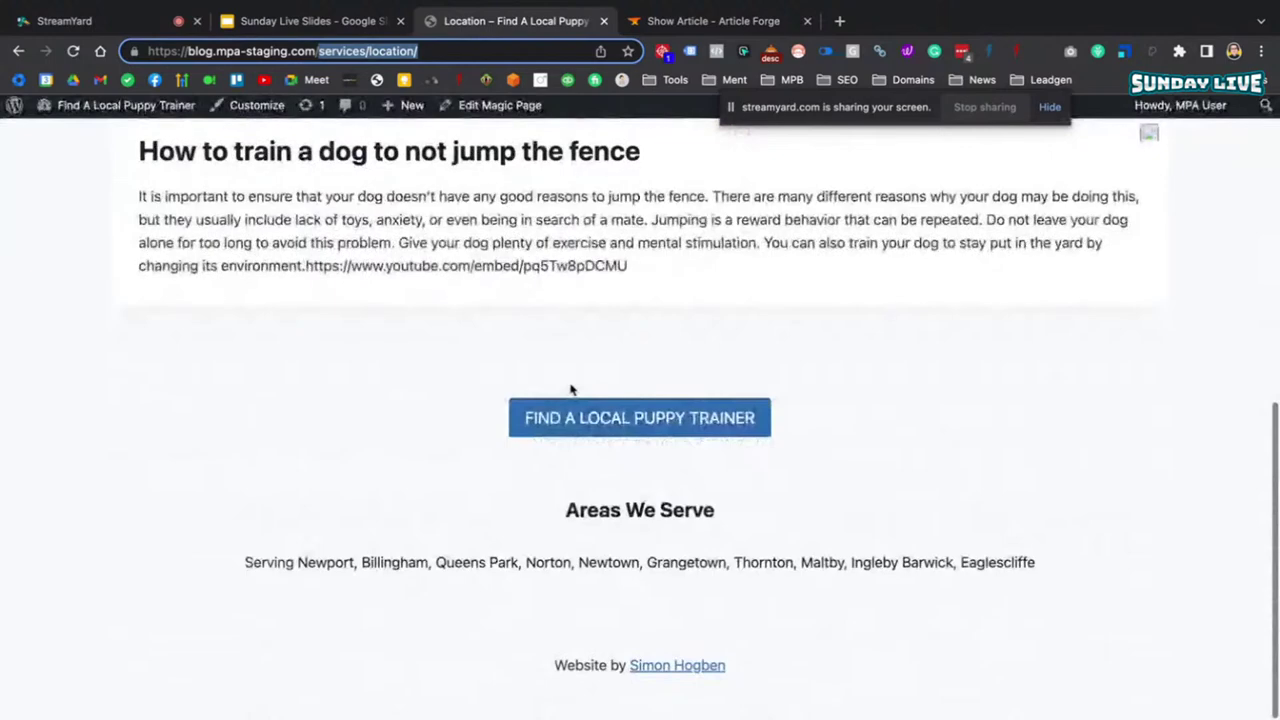
{"action": "scroll", "coordinate": [571, 386], "scroll_direction": "up", "scroll_amount": 3}
{"action": "scroll", "coordinate": [570, 383], "scroll_direction": "down", "scroll_amount": 2}
{"action": "scroll", "coordinate": [570, 383], "scroll_direction": "down", "scroll_amount": 1}
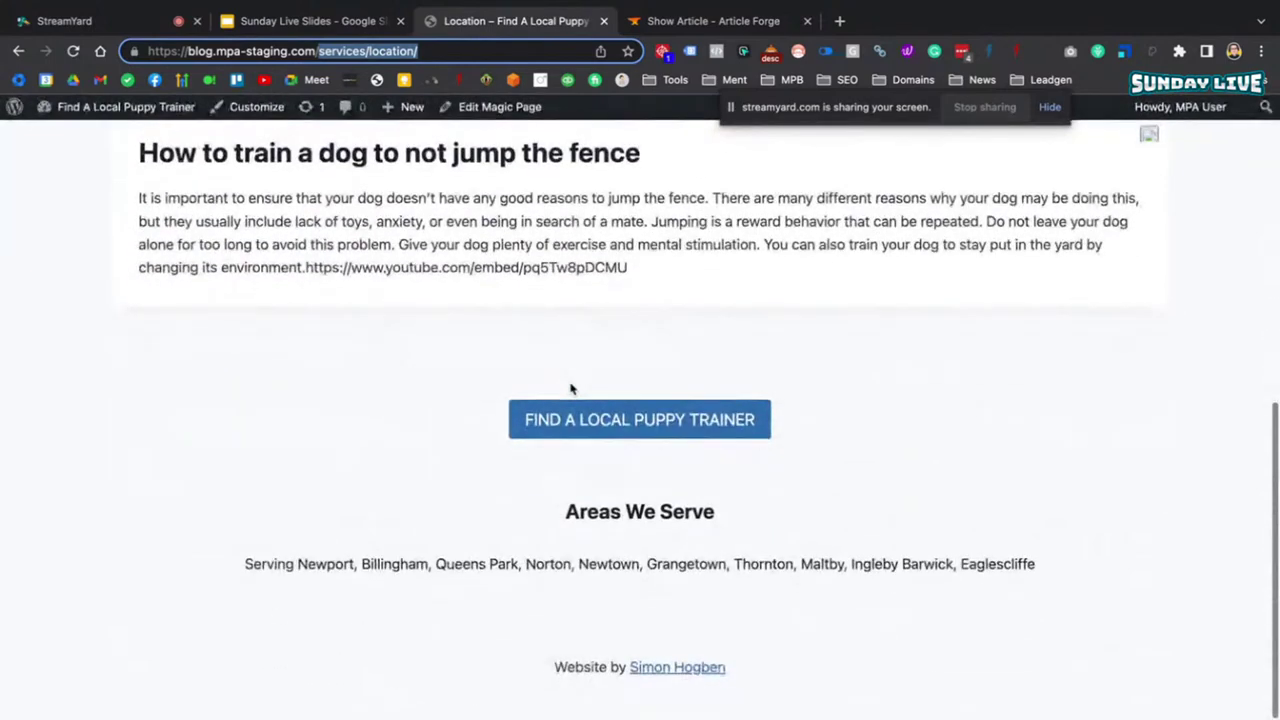
- Visit the Grangetown, Queens Park and Newport pages through the Areas We Serve links to compare their spun articles
{"action": "left_click", "coordinate": [678, 567]}
{"action": "scroll", "coordinate": [872, 479], "scroll_direction": "down", "scroll_amount": 6}
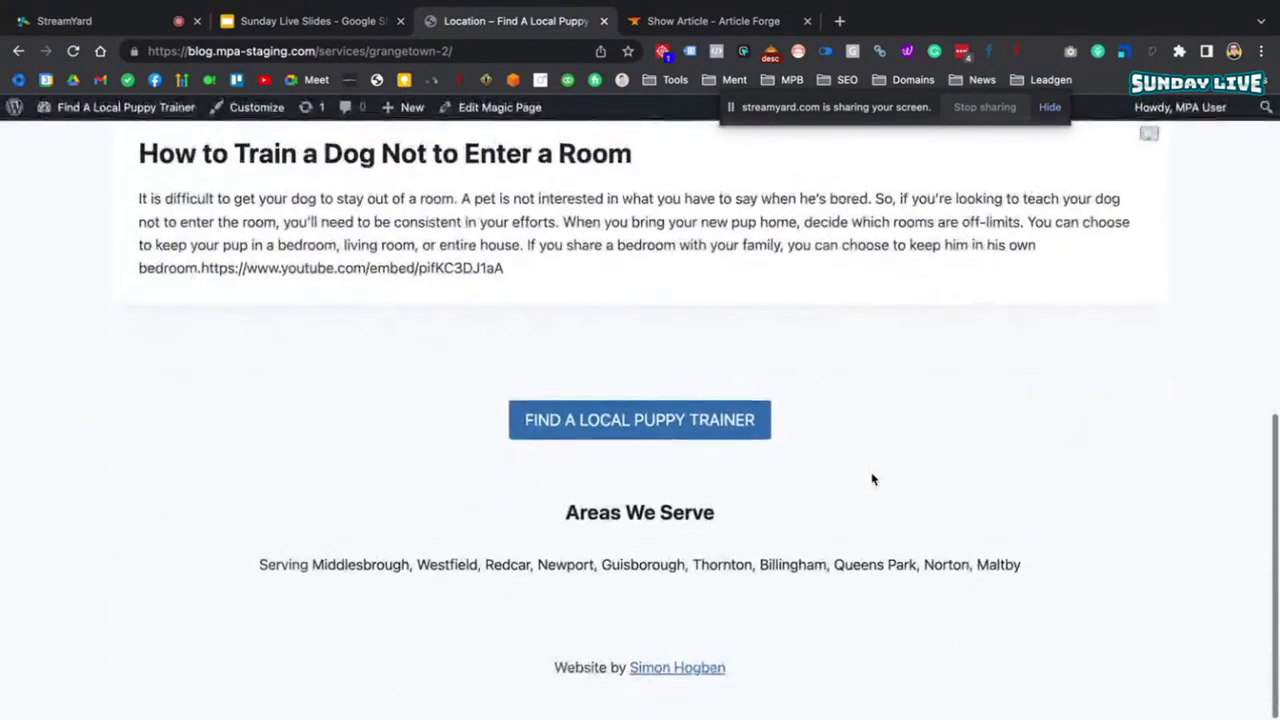
{"action": "left_click", "coordinate": [855, 565]}
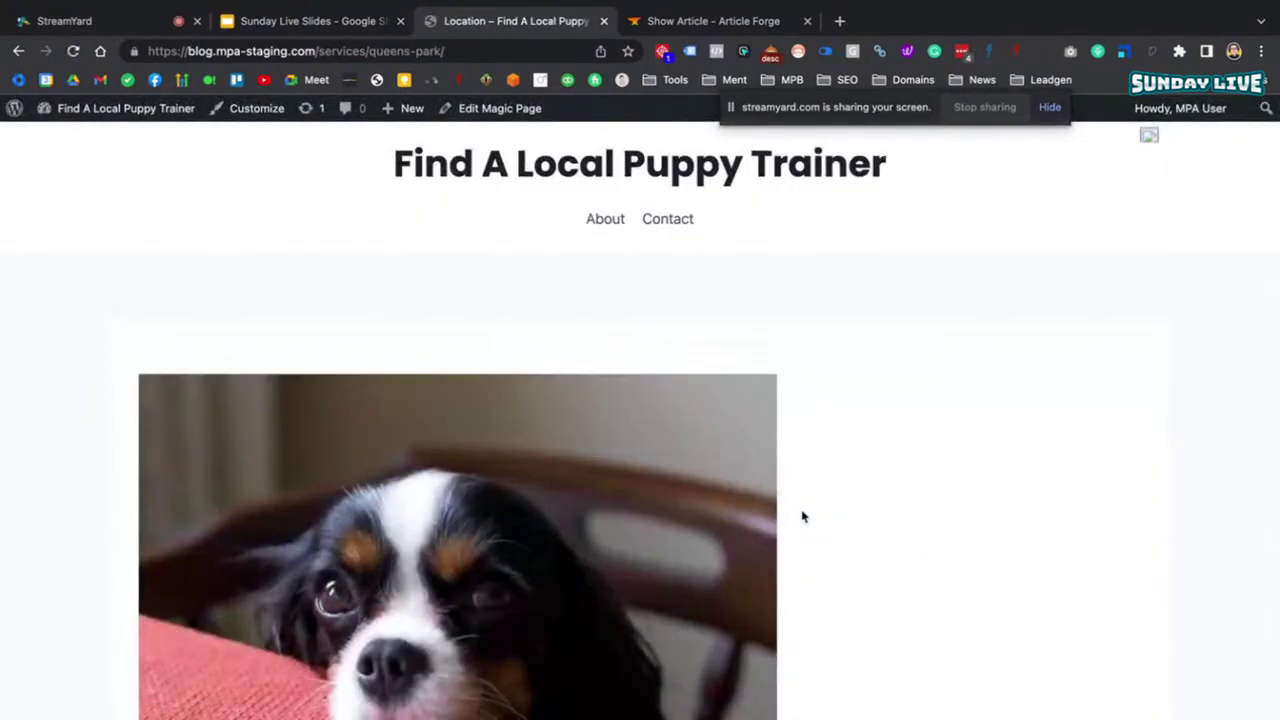
{"action": "scroll", "coordinate": [803, 517], "scroll_direction": "down", "scroll_amount": 7}
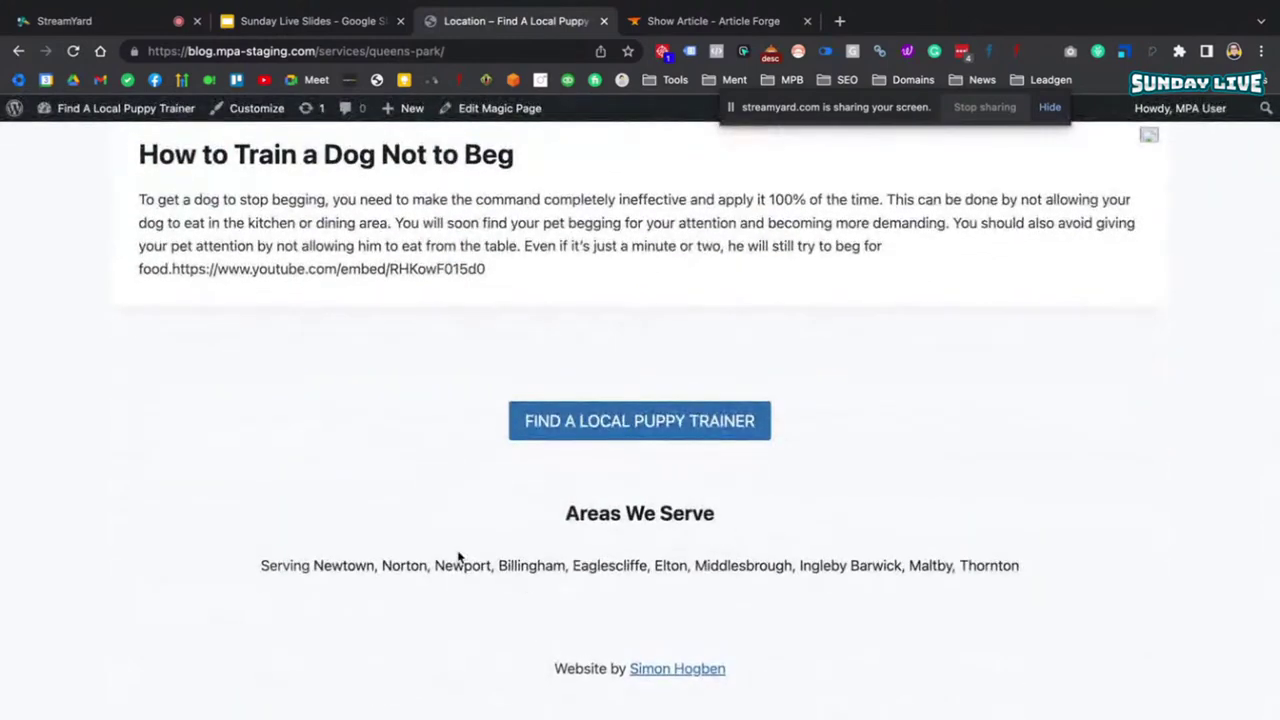
{"action": "left_click", "coordinate": [460, 564]}
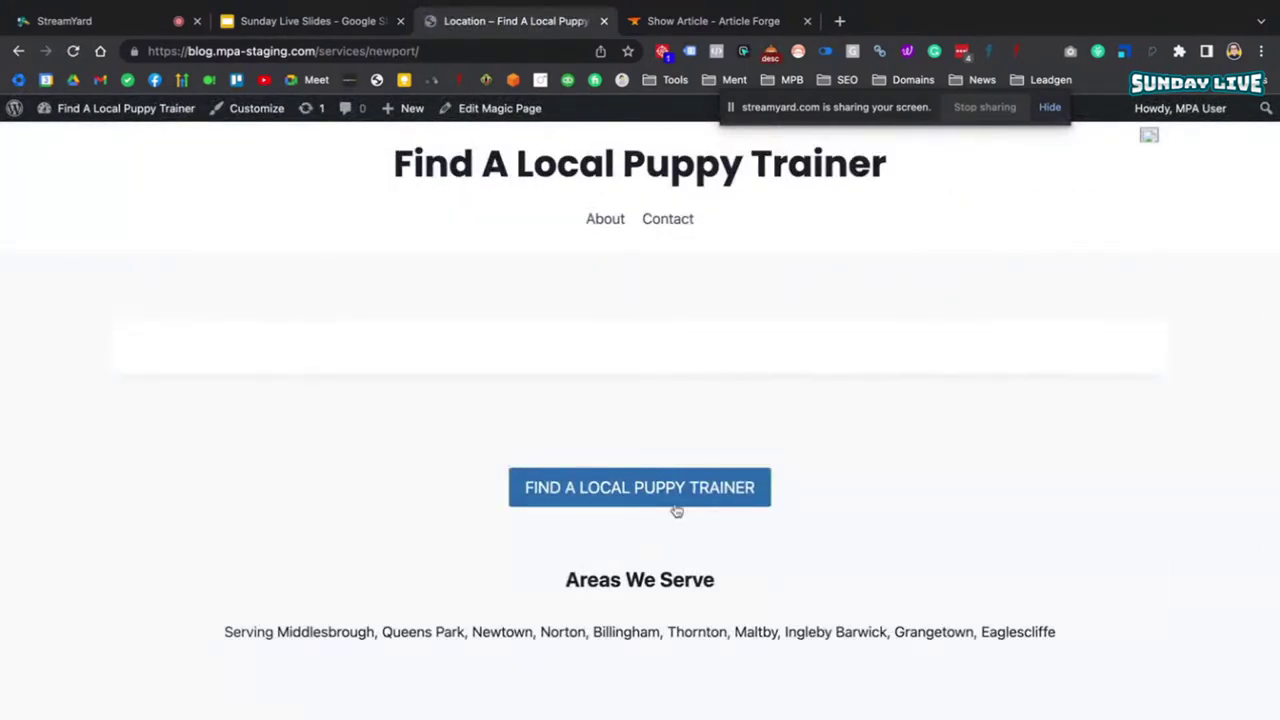
- Open the Eaglescliffe page and examine its image, heading and spun paragraph
{"action": "scroll", "coordinate": [660, 480], "scroll_direction": "down", "scroll_amount": 1}
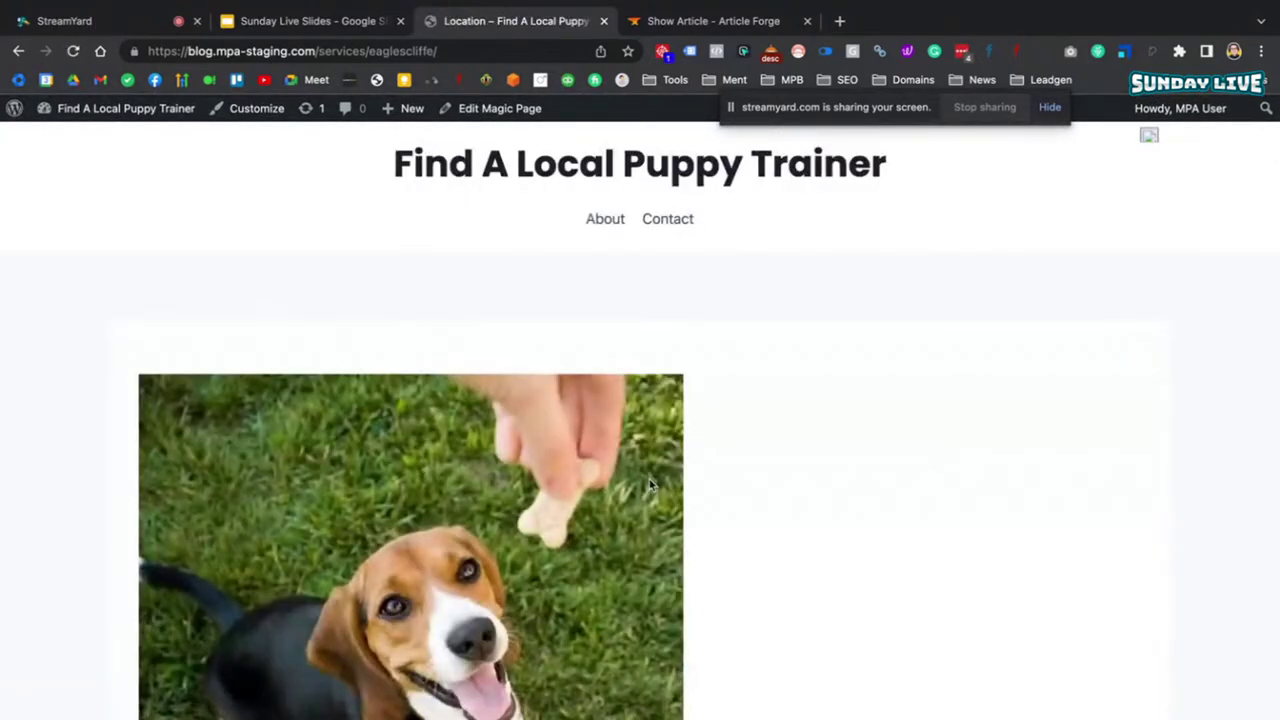
{"action": "scroll", "coordinate": [646, 490], "scroll_direction": "down", "scroll_amount": 5}
{"action": "scroll", "coordinate": [600, 470], "scroll_direction": "up", "scroll_amount": 1}
{"action": "scroll", "coordinate": [572, 440], "scroll_direction": "down", "scroll_amount": 5}
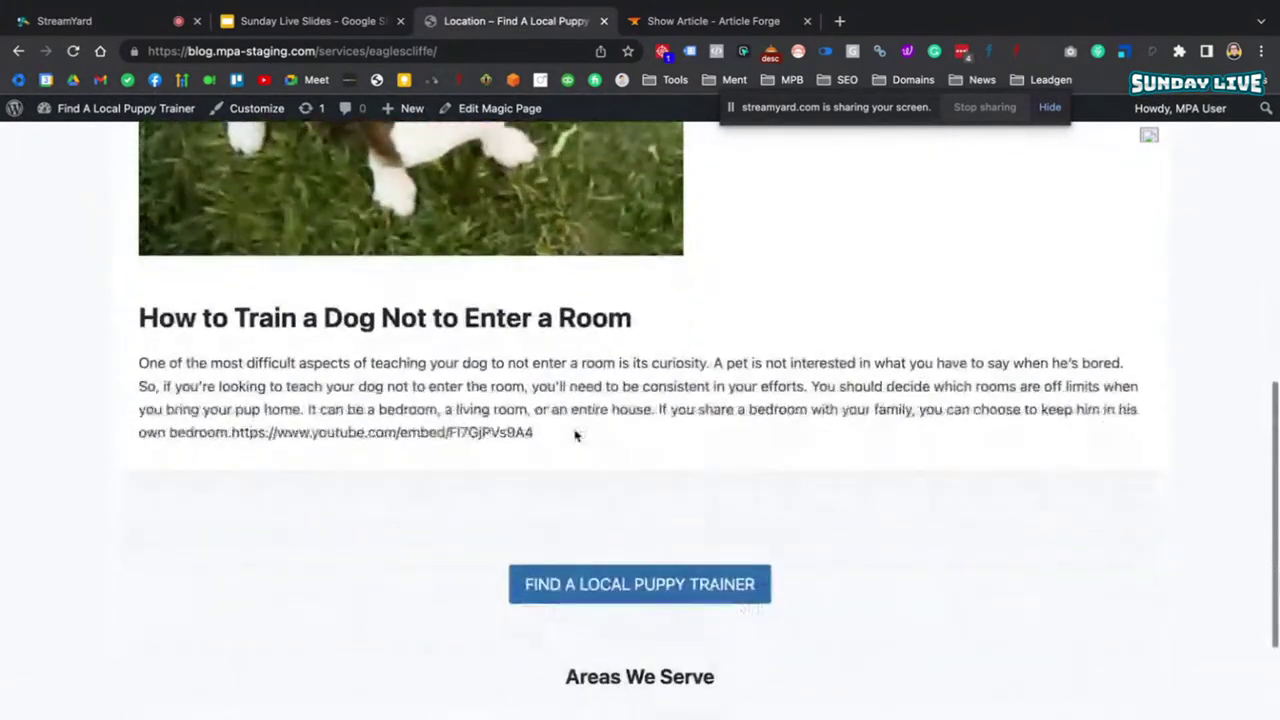
{"action": "left_click_drag", "start_coordinate": [560, 391], "coordinate": [101, 288]}
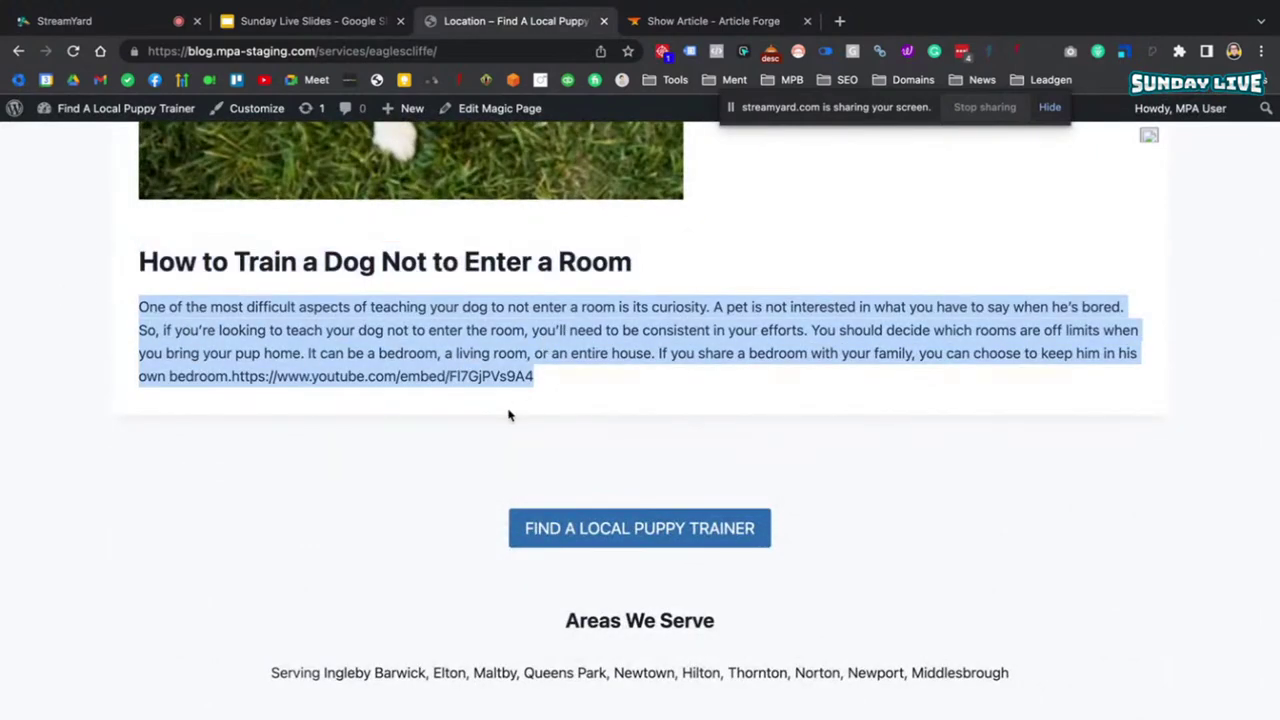
{"action": "left_click", "coordinate": [556, 403]}
{"action": "scroll", "coordinate": [574, 391], "scroll_direction": "up", "scroll_amount": 7}
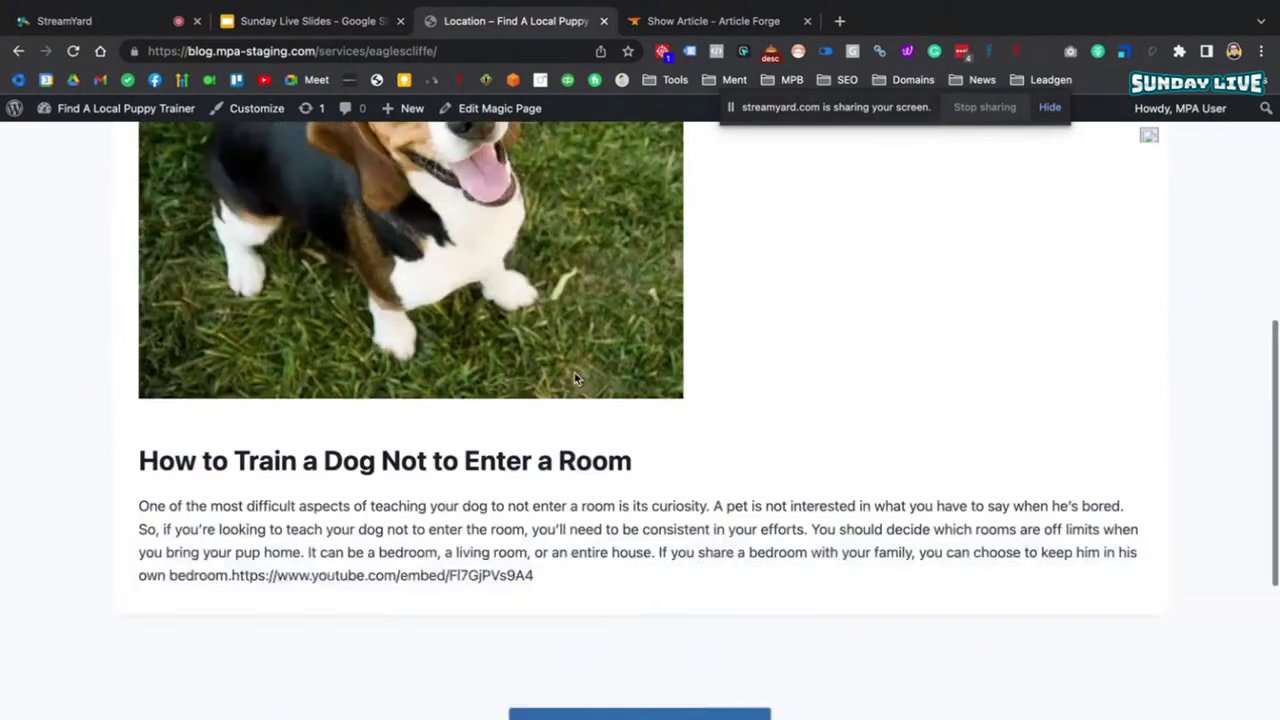
- Return to the WordPress dashboard and open the Location Magic Page for editing
{"action": "mouse_move", "coordinate": [126, 110]}
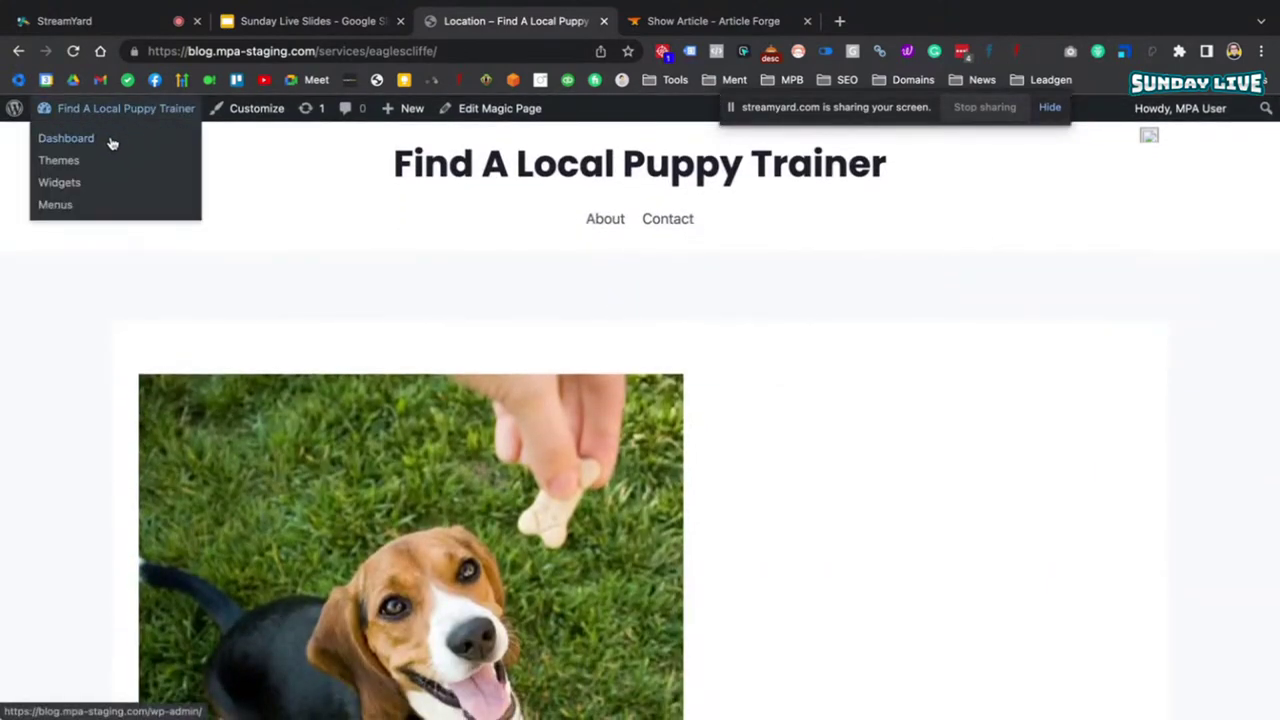
{"action": "left_click", "coordinate": [98, 140]}
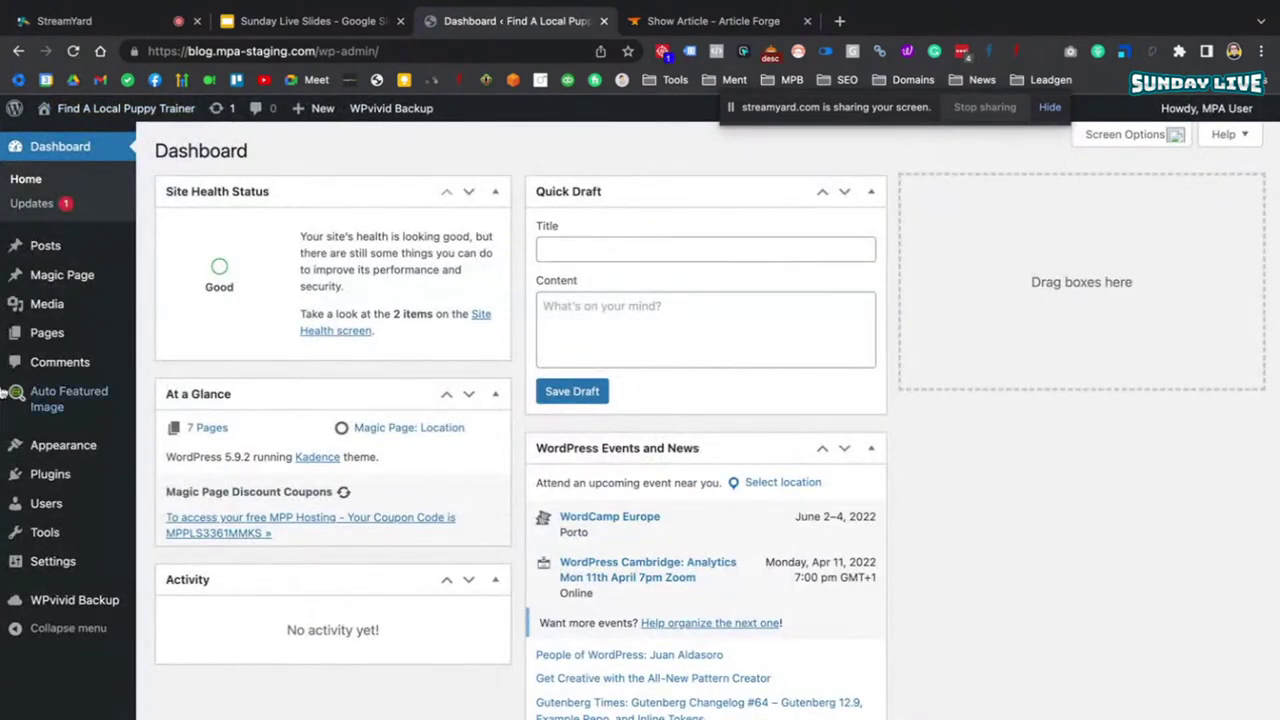
{"action": "mouse_move", "coordinate": [74, 312]}
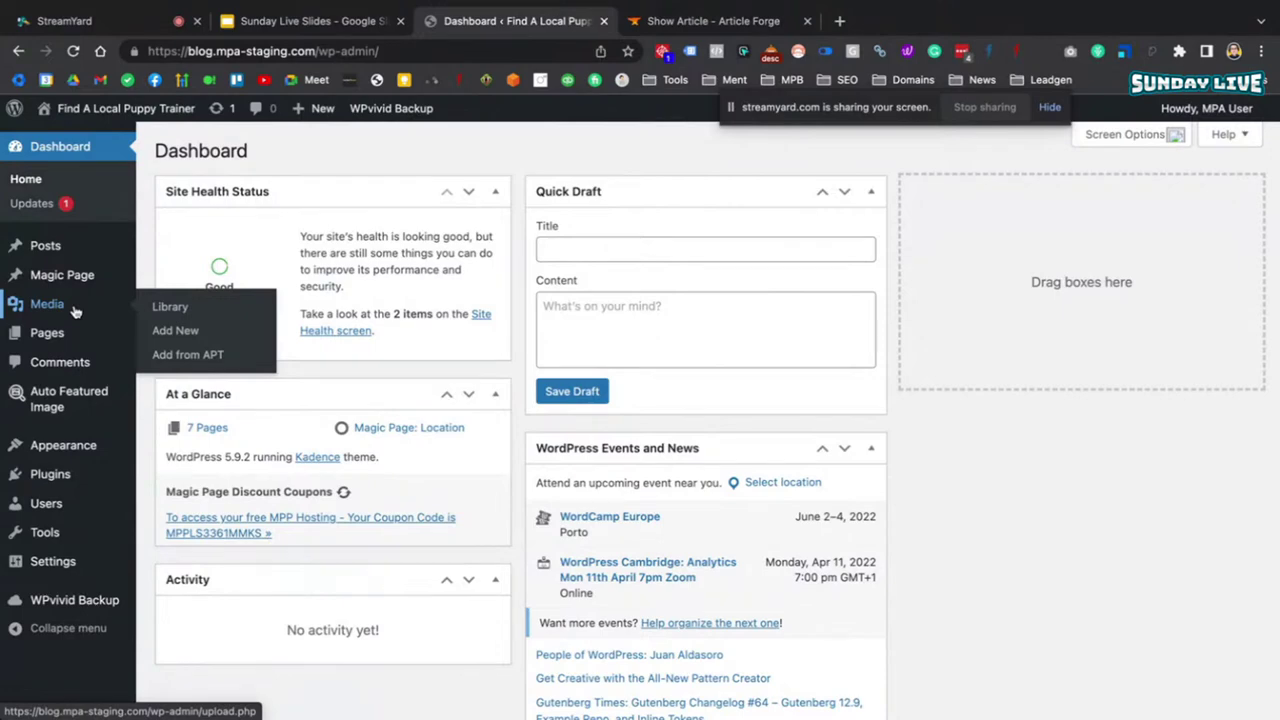
{"action": "mouse_move", "coordinate": [68, 284]}
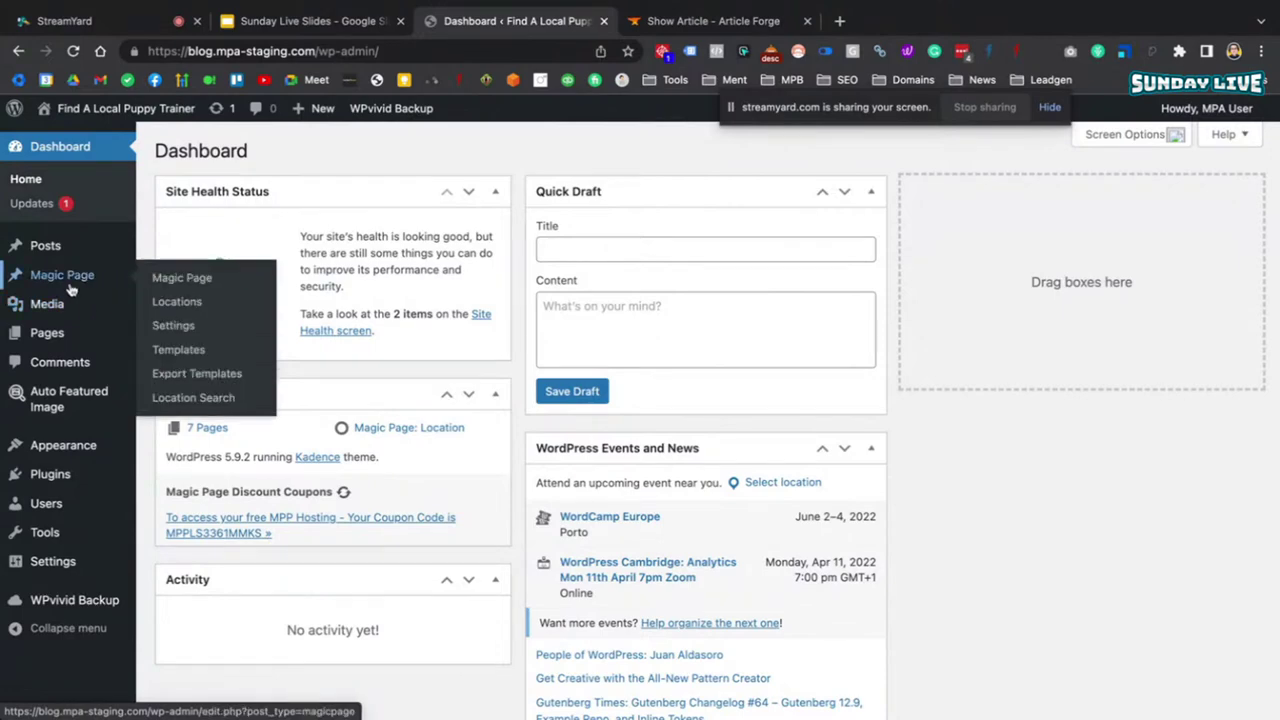
{"action": "left_click", "coordinate": [192, 285]}
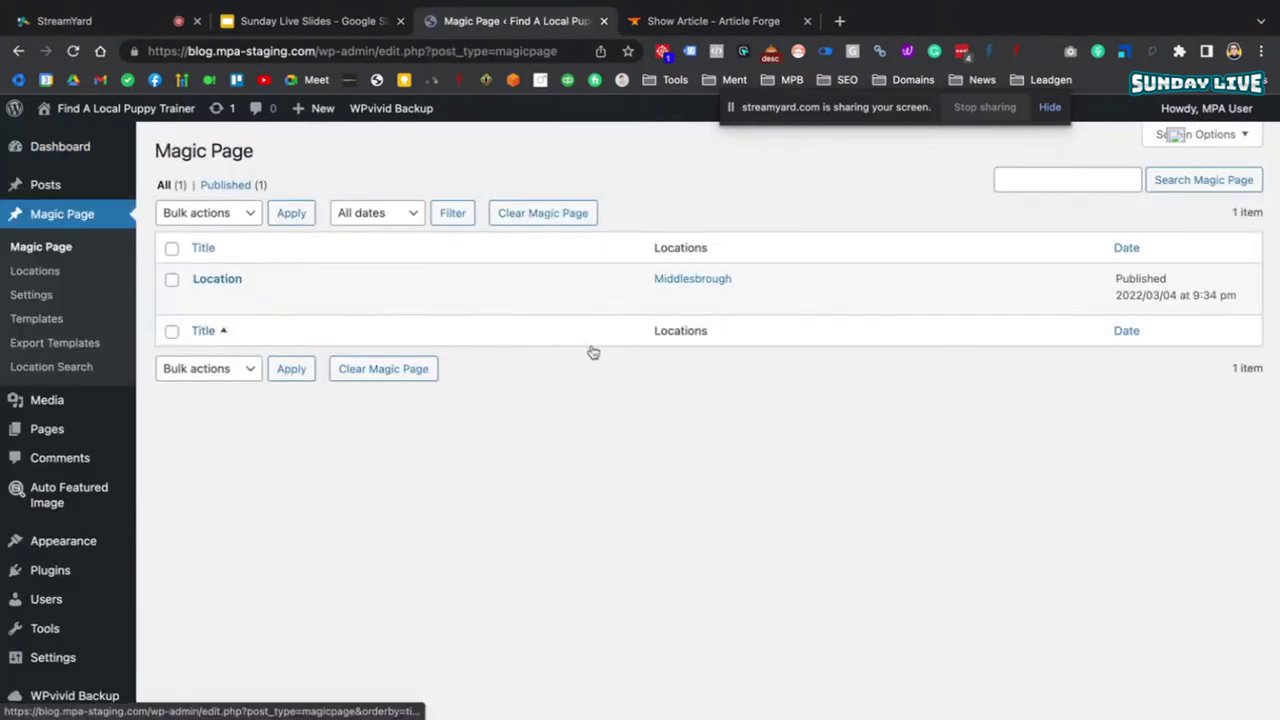
{"action": "left_click", "coordinate": [199, 300]}
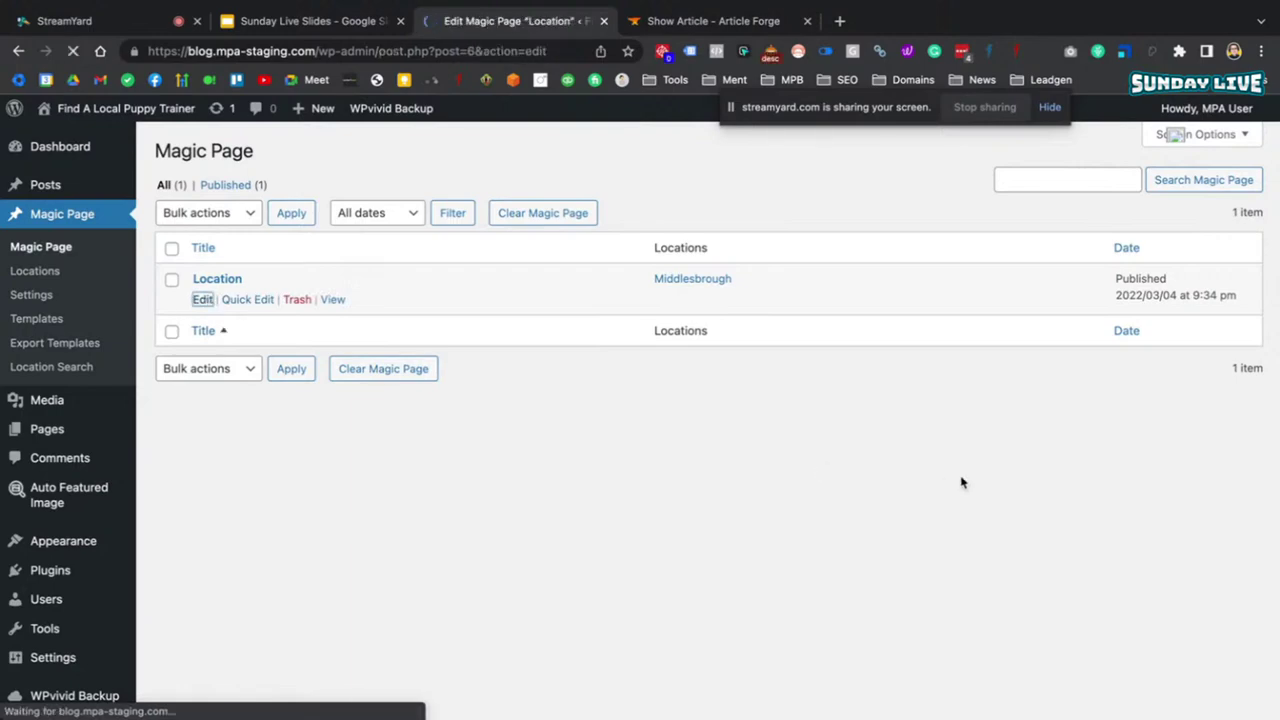
- Open the Export to Posts & Pages settings for the Location Magic Page
{"action": "scroll", "coordinate": [700, 450], "scroll_direction": "down", "scroll_amount": 1}
{"action": "scroll", "coordinate": [1150, 600], "scroll_direction": "down", "scroll_amount": 5}
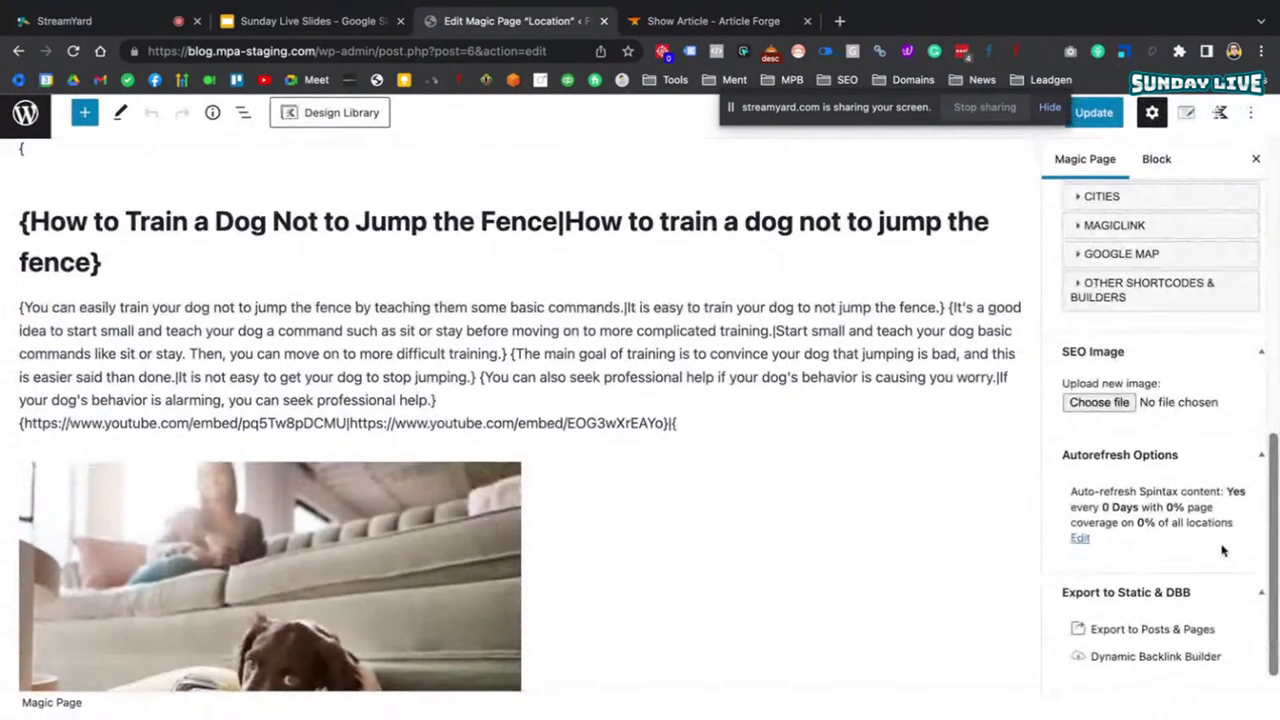
{"action": "left_click", "coordinate": [1145, 640]}
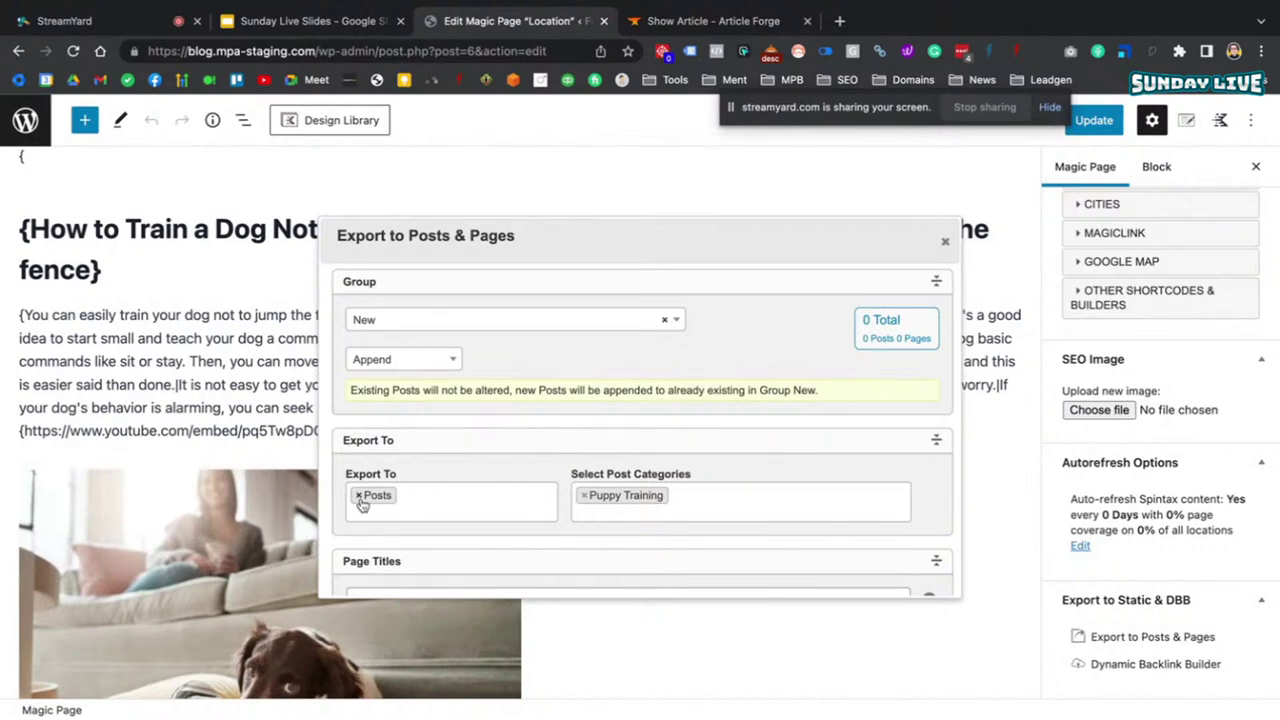
- Review the export's page titles, focusing on the [location] shortcode in the puppy training title variations
{"action": "scroll", "coordinate": [410, 504], "scroll_direction": "down", "scroll_amount": 3}
{"action": "scroll", "coordinate": [474, 500], "scroll_direction": "down", "scroll_amount": 3}
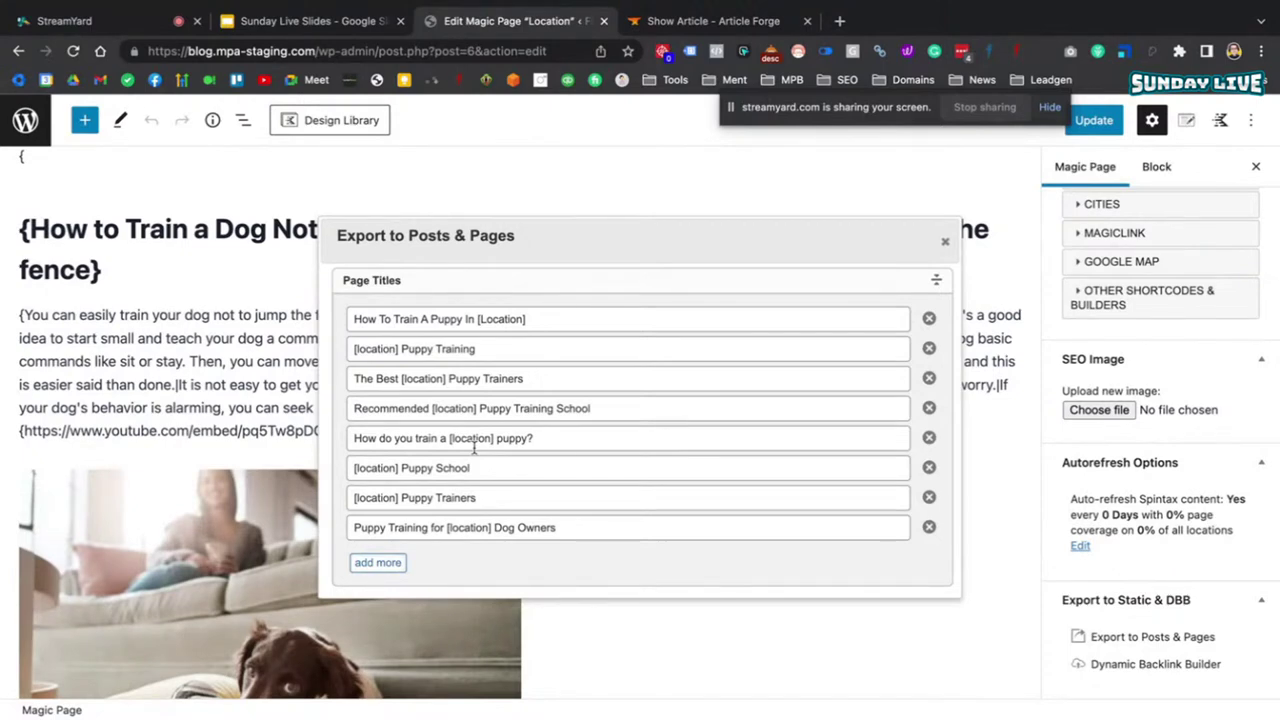
{"action": "double_click", "coordinate": [428, 380]}
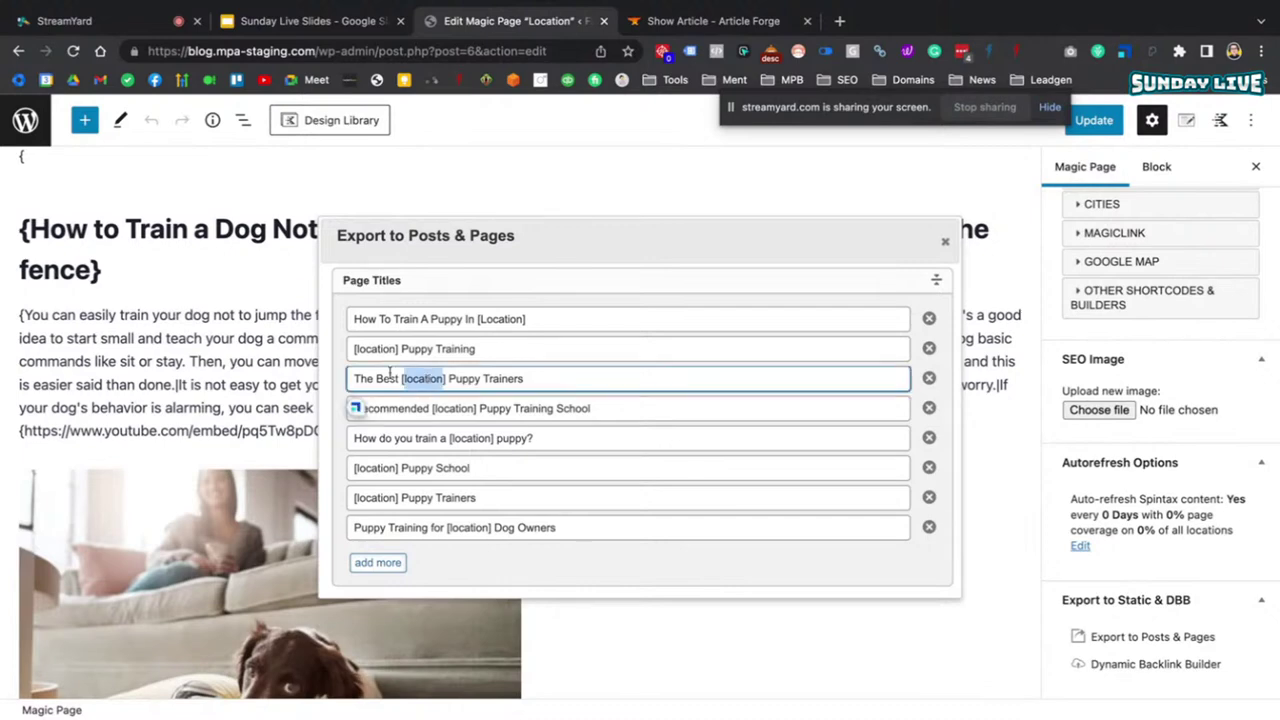
{"action": "left_click", "coordinate": [369, 350]}
{"action": "double_click", "coordinate": [369, 350]}
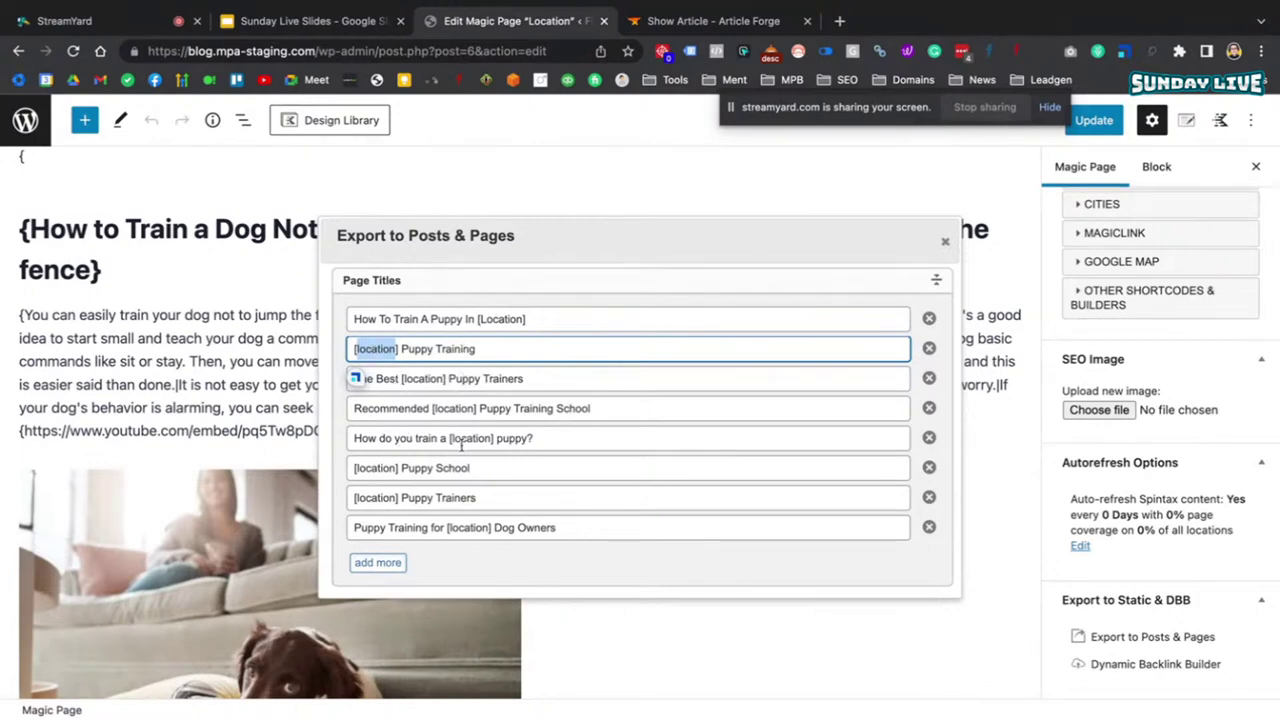
{"action": "scroll", "coordinate": [560, 528], "scroll_direction": "down", "scroll_amount": 1}
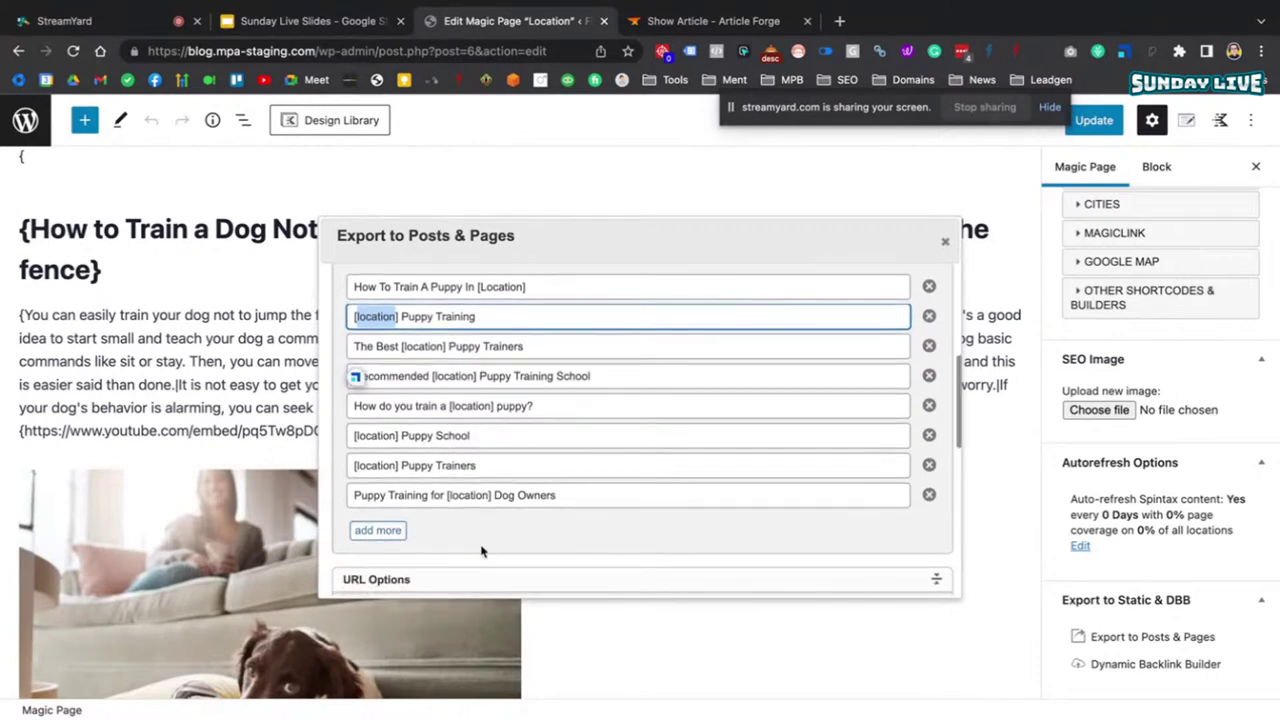
{"action": "left_click", "coordinate": [518, 541]}
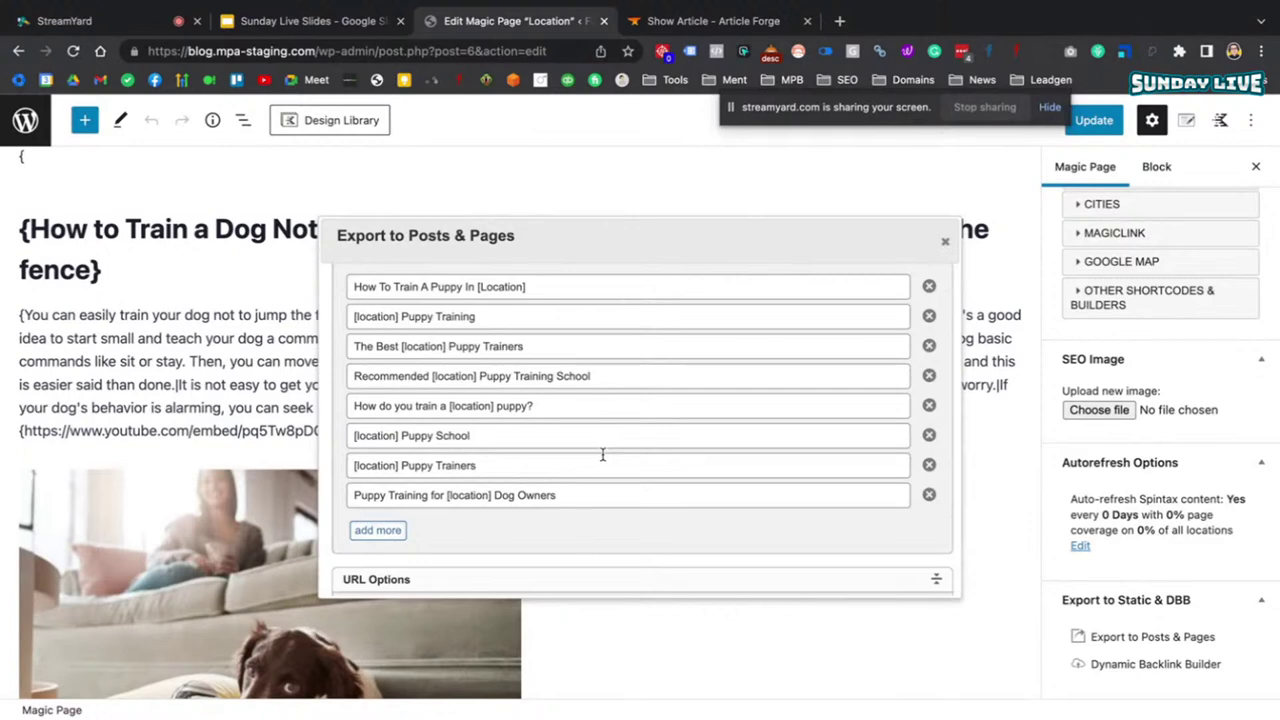
- Review the export's URL, location, schedule and custom meta field settings, and try to start the export
{"action": "scroll", "coordinate": [602, 455], "scroll_direction": "down", "scroll_amount": 3}
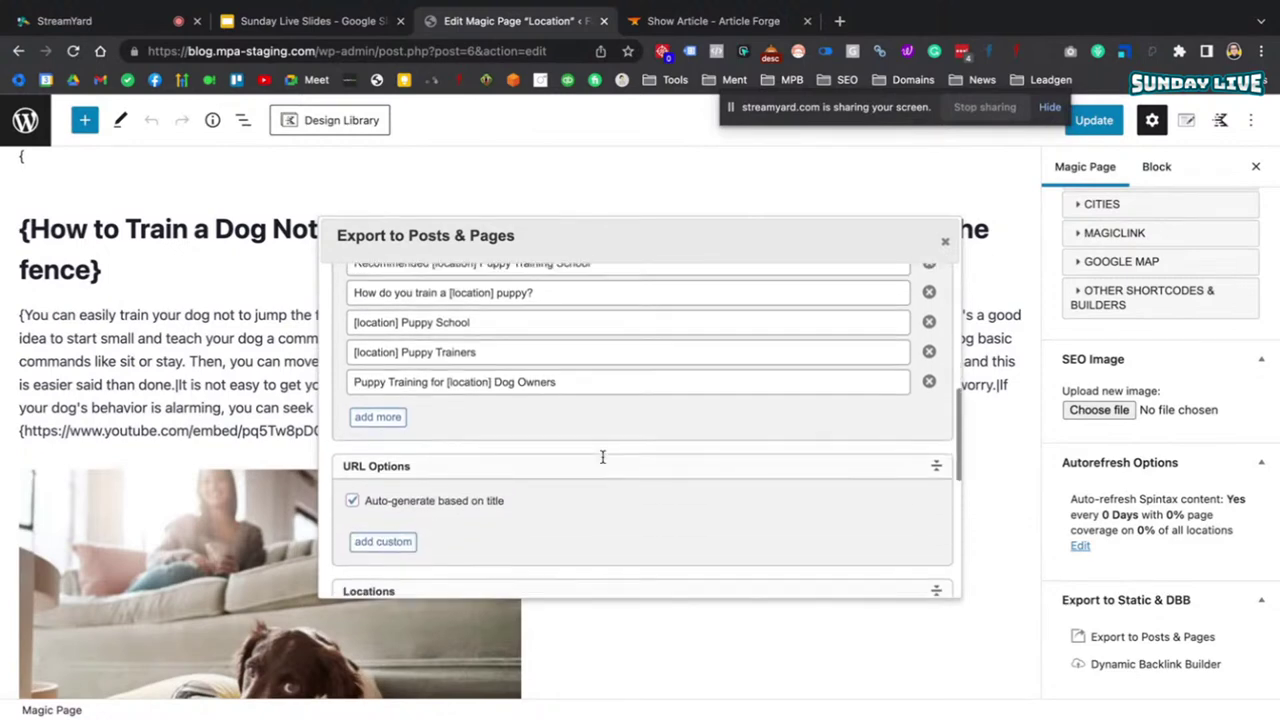
{"action": "scroll", "coordinate": [602, 456], "scroll_direction": "down", "scroll_amount": 3}
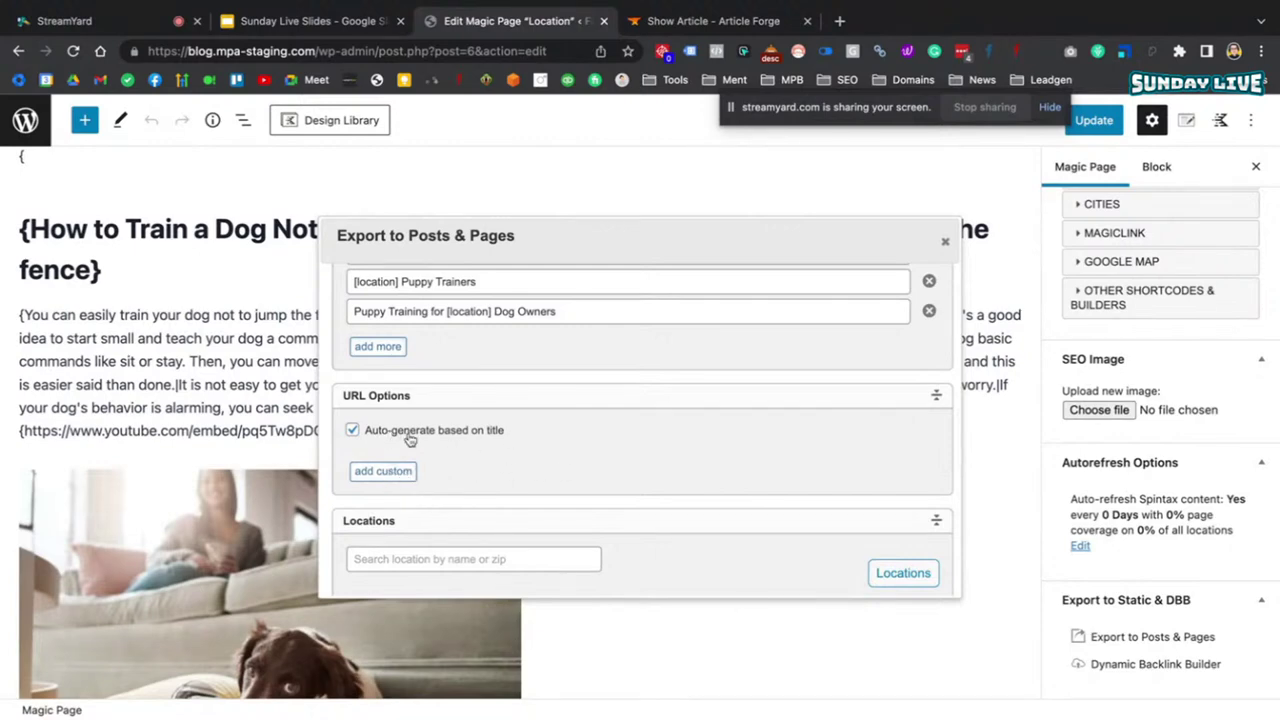
{"action": "scroll", "coordinate": [638, 470], "scroll_direction": "down", "scroll_amount": 5}
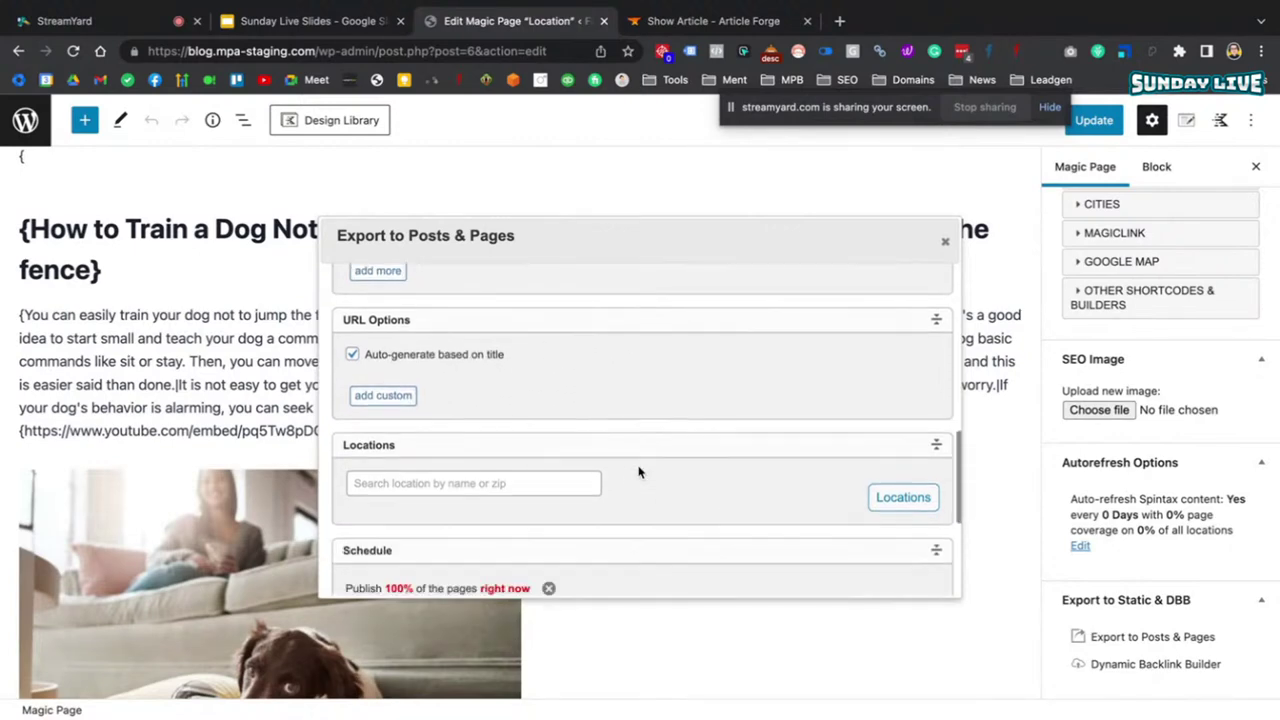
{"action": "scroll", "coordinate": [638, 470], "scroll_direction": "down", "scroll_amount": 5}
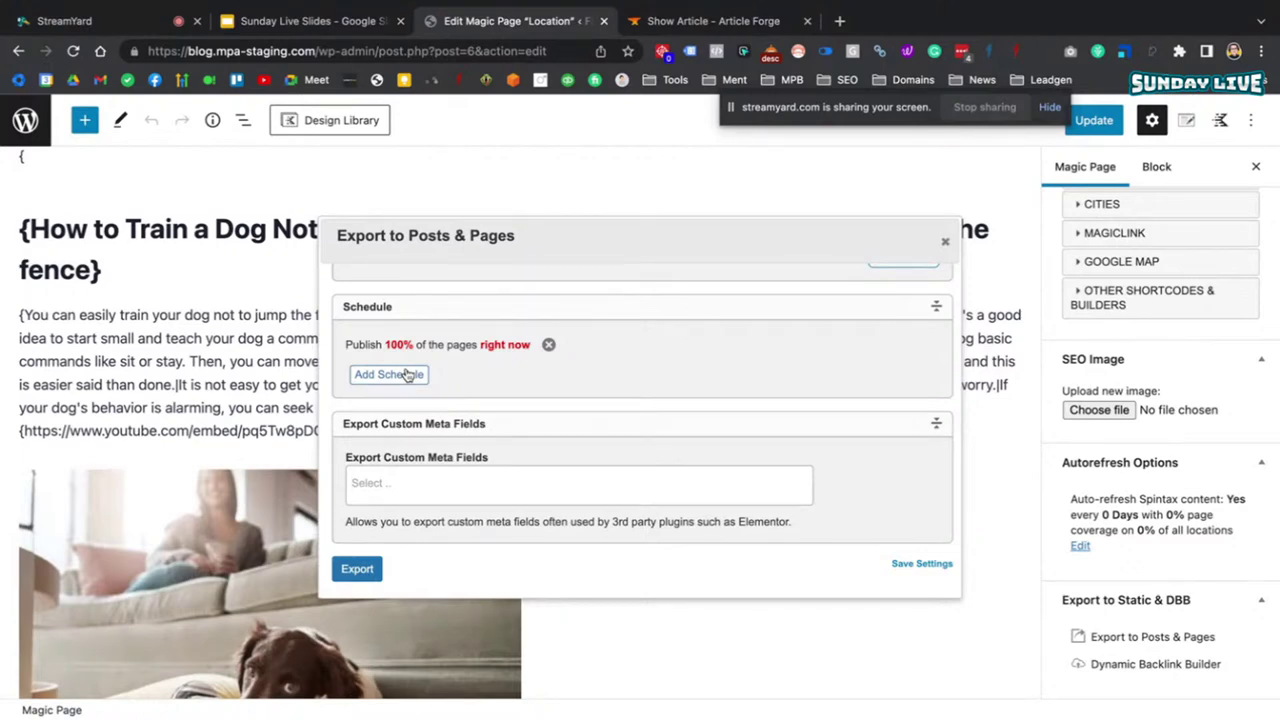
{"action": "left_click", "coordinate": [367, 570]}
{"action": "left_click", "coordinate": [935, 442]}
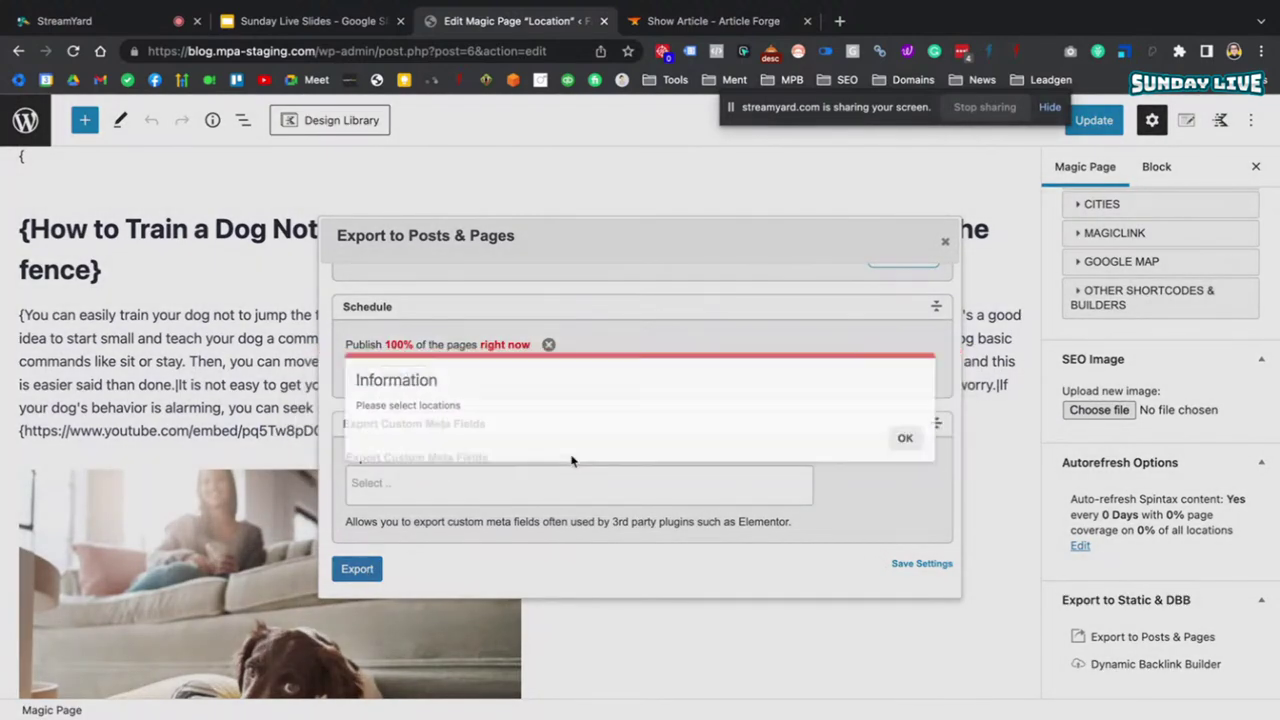
- Add Middlesbrough, TS1 1, North East as the export location and run the export to posts
{"action": "scroll", "coordinate": [574, 461], "scroll_direction": "up", "scroll_amount": 2}
{"action": "left_click", "coordinate": [459, 392]}
{"action": "type", "text": "mid"}
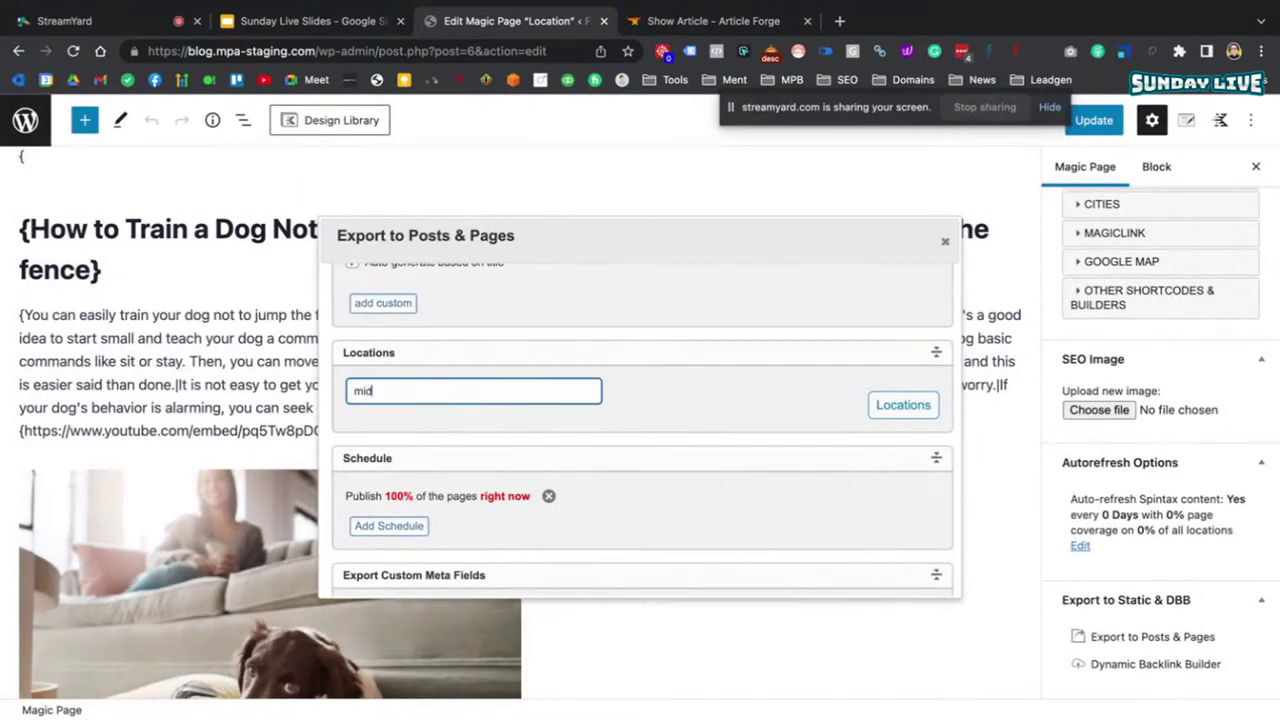
{"action": "type", "text": "dlesbrough"}
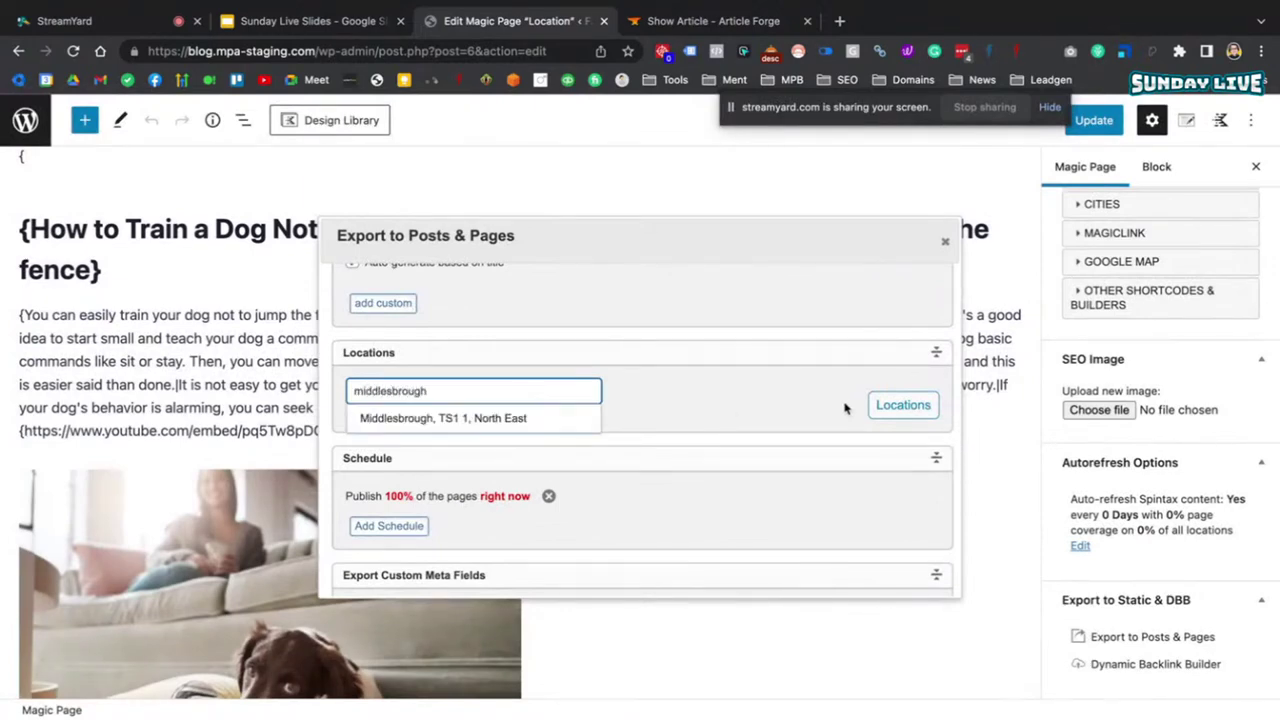
{"action": "left_click", "coordinate": [538, 419]}
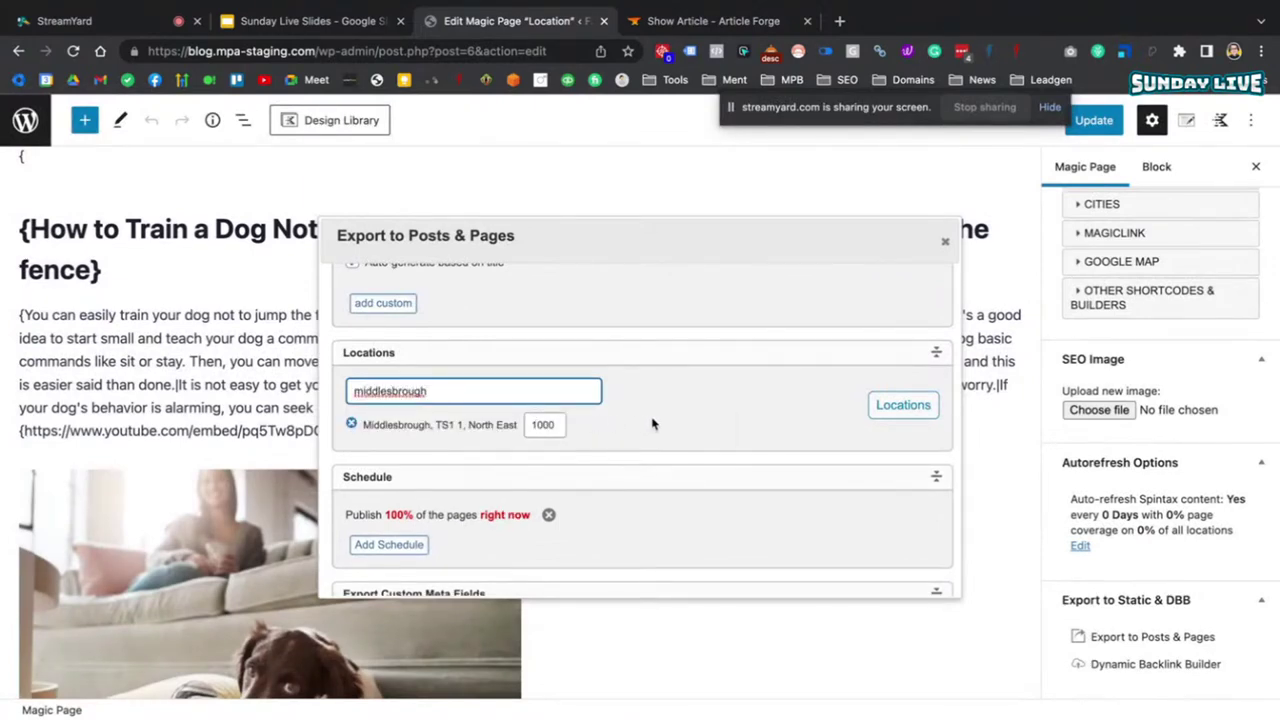
{"action": "scroll", "coordinate": [652, 424], "scroll_direction": "down", "scroll_amount": 5}
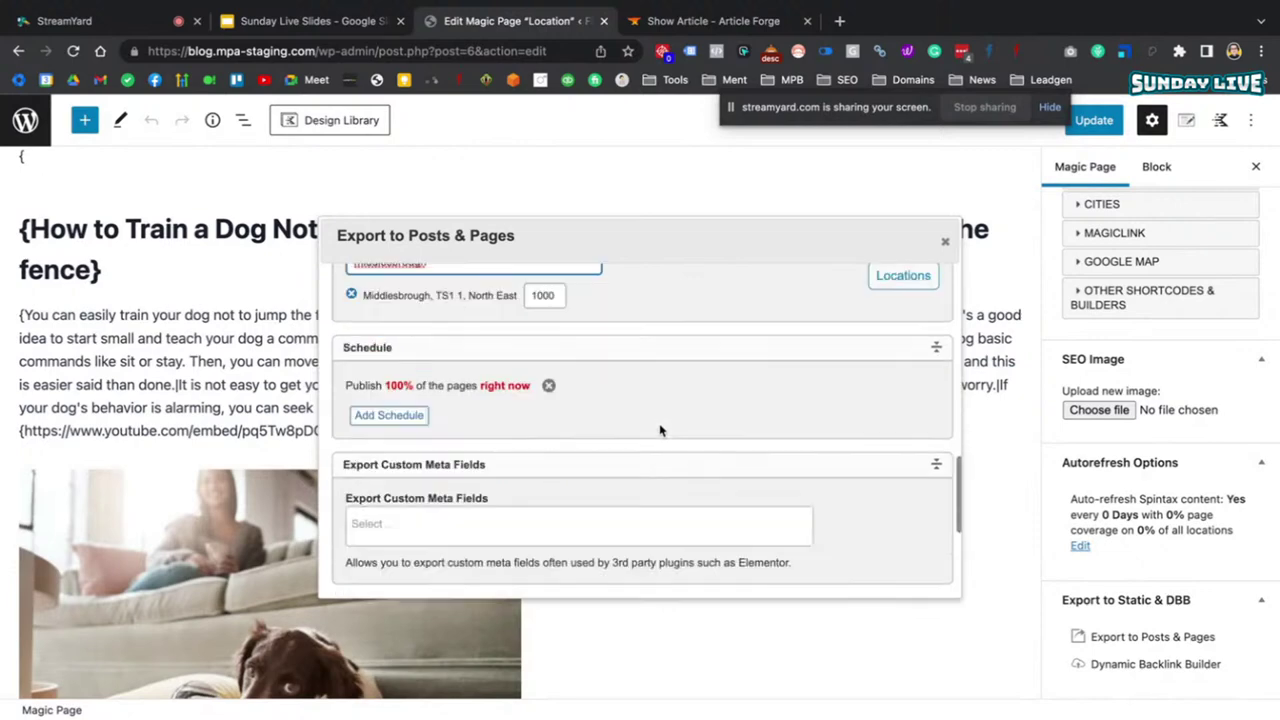
{"action": "left_click", "coordinate": [355, 360]}
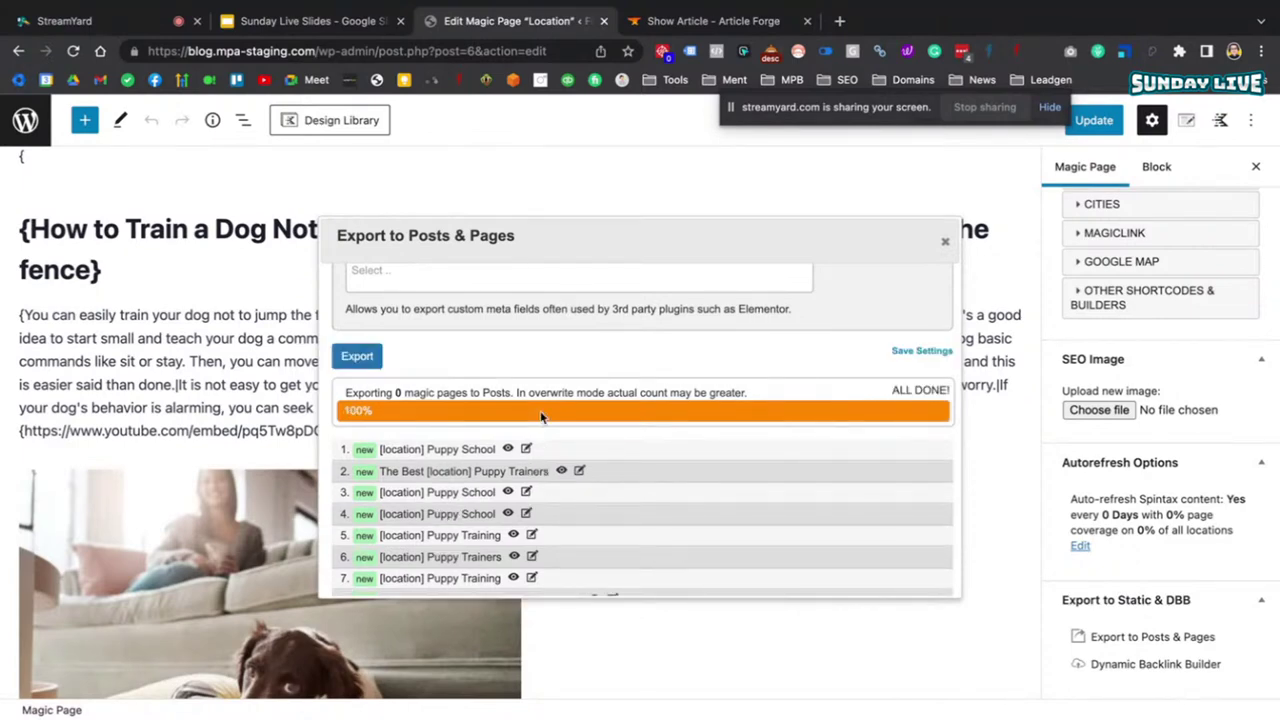
- Look through the list of posts generated by the export
{"action": "scroll", "coordinate": [778, 400], "scroll_direction": "down", "scroll_amount": 8}
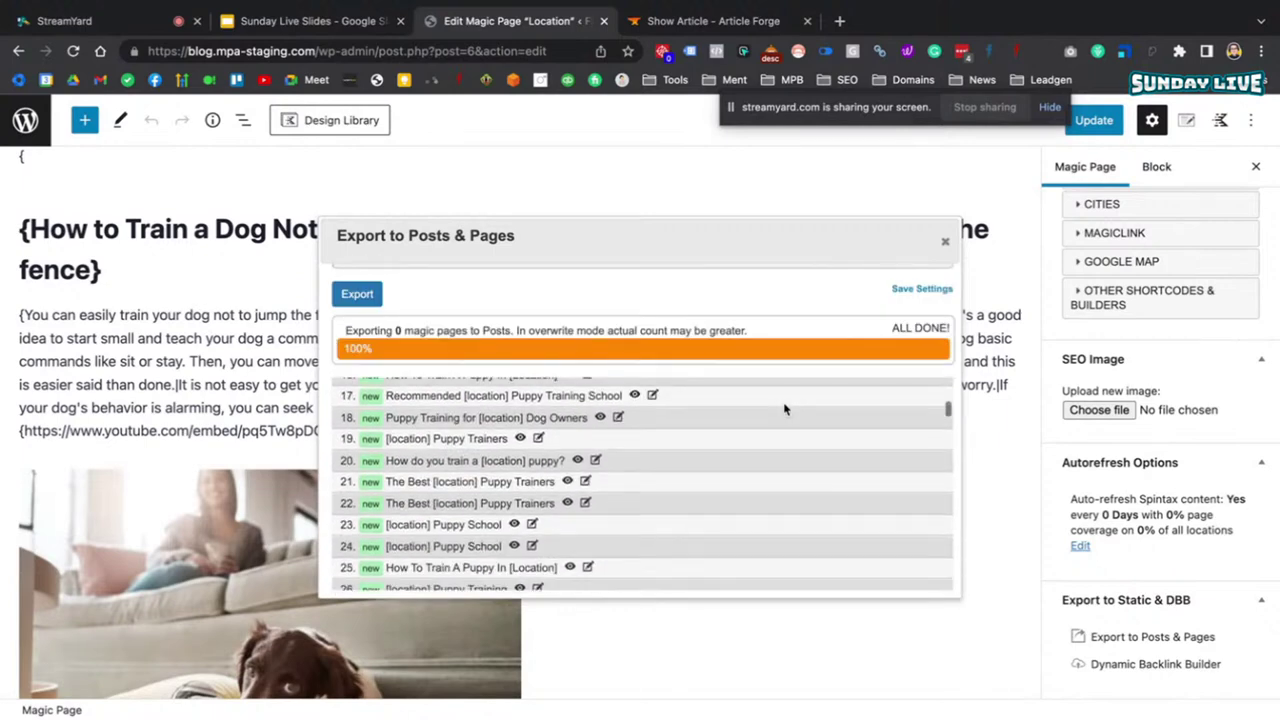
{"action": "scroll", "coordinate": [784, 410], "scroll_direction": "down", "scroll_amount": 20}
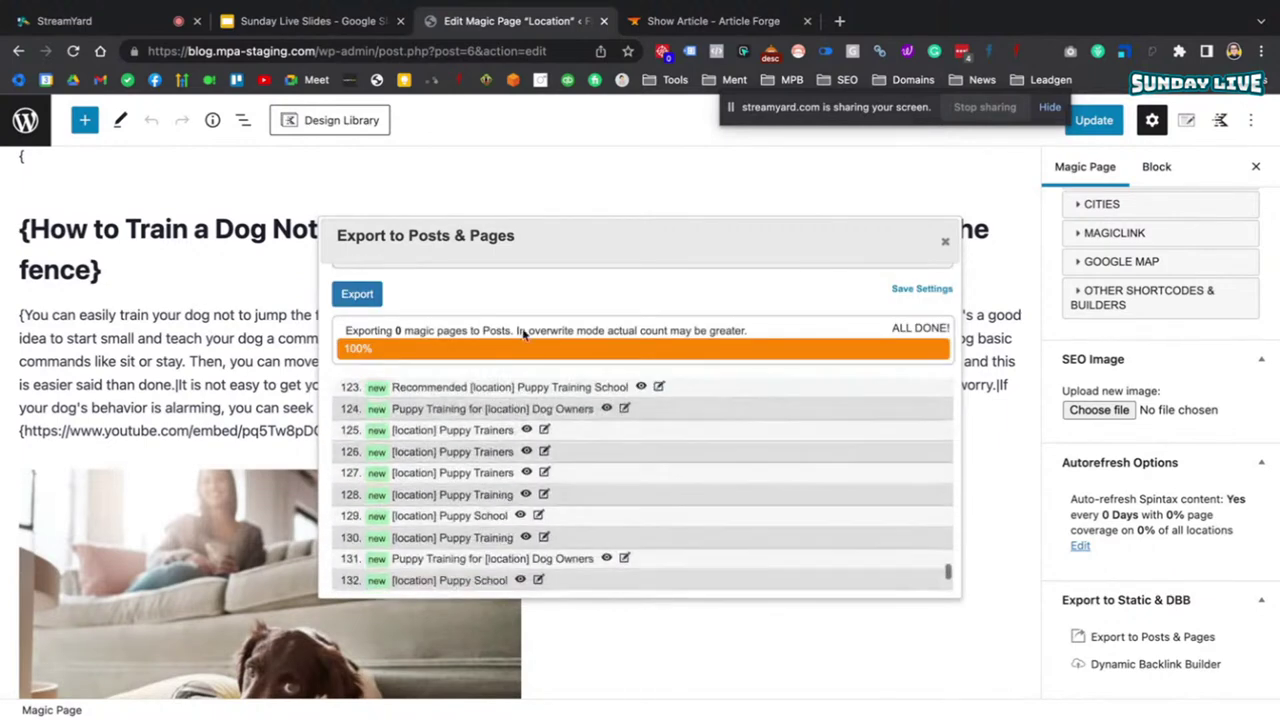
{"action": "scroll", "coordinate": [522, 335], "scroll_direction": "up", "scroll_amount": 15}
- Leave the Magic Page editor and visit the site to browse the exported posts' titles and excerpts on the homepage
{"action": "left_click", "coordinate": [27, 135]}
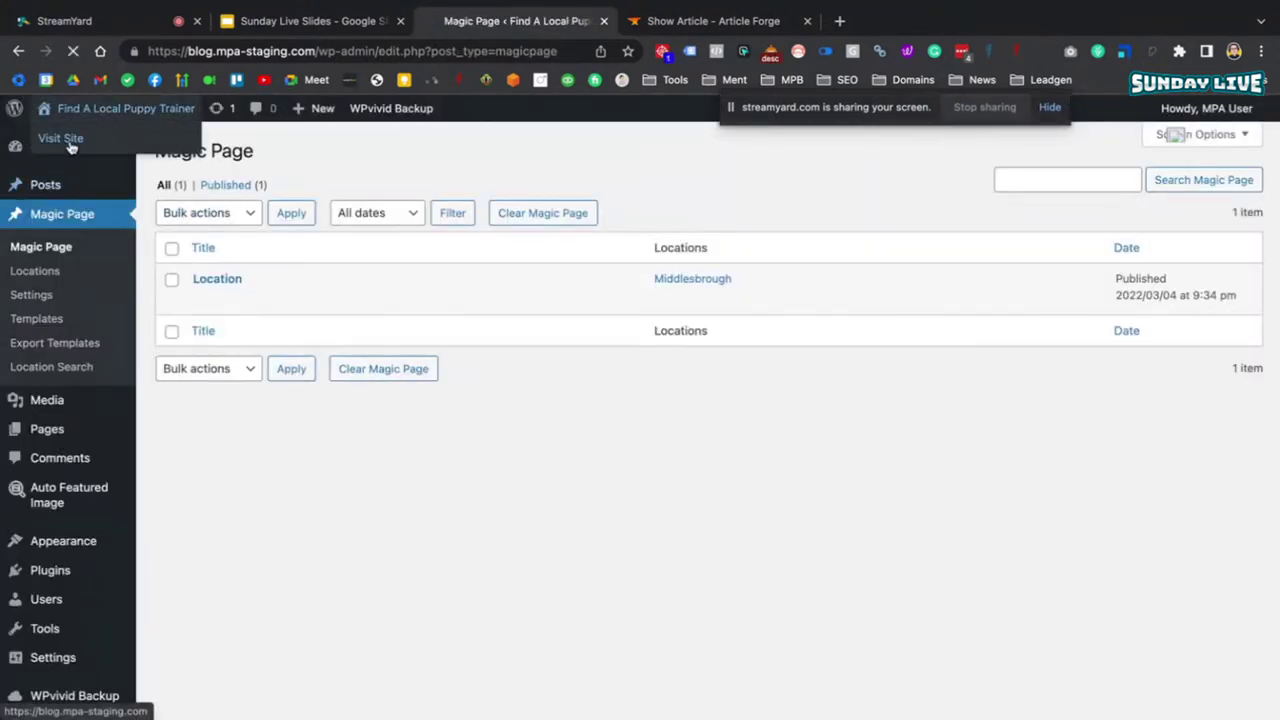
{"action": "left_click", "coordinate": [62, 139]}
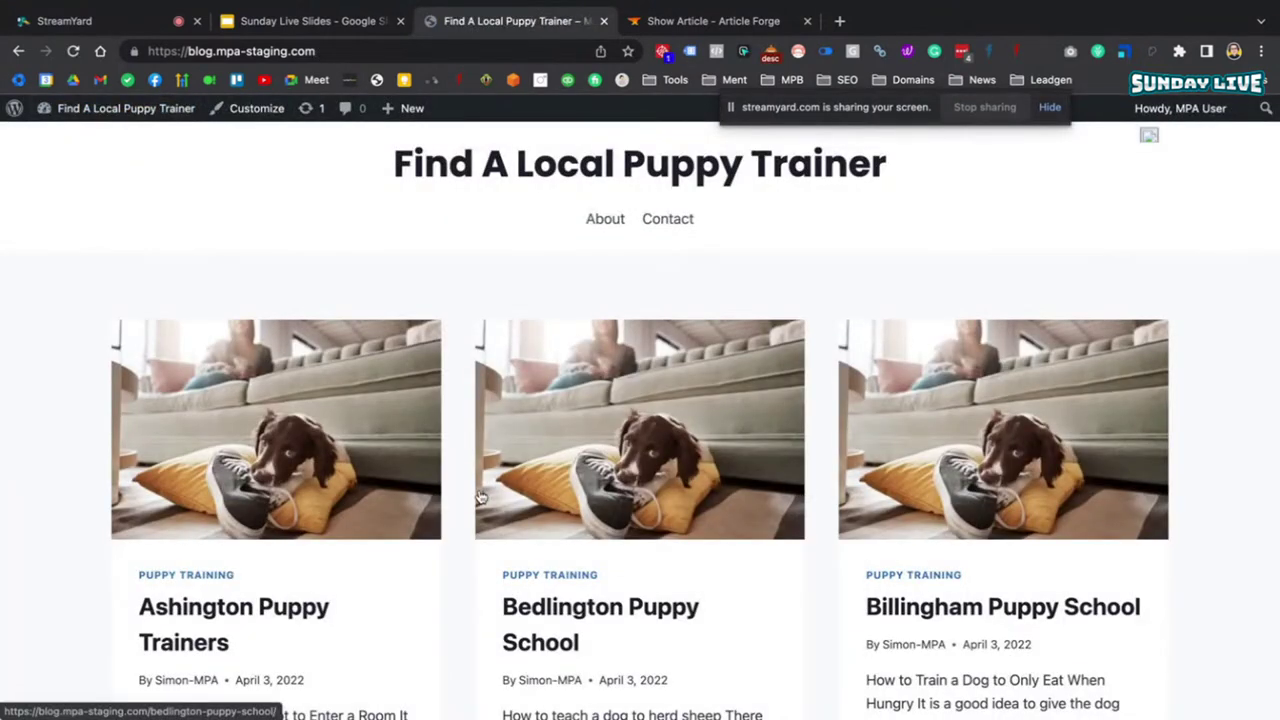
{"action": "scroll", "coordinate": [389, 605], "scroll_direction": "down", "scroll_amount": 3}
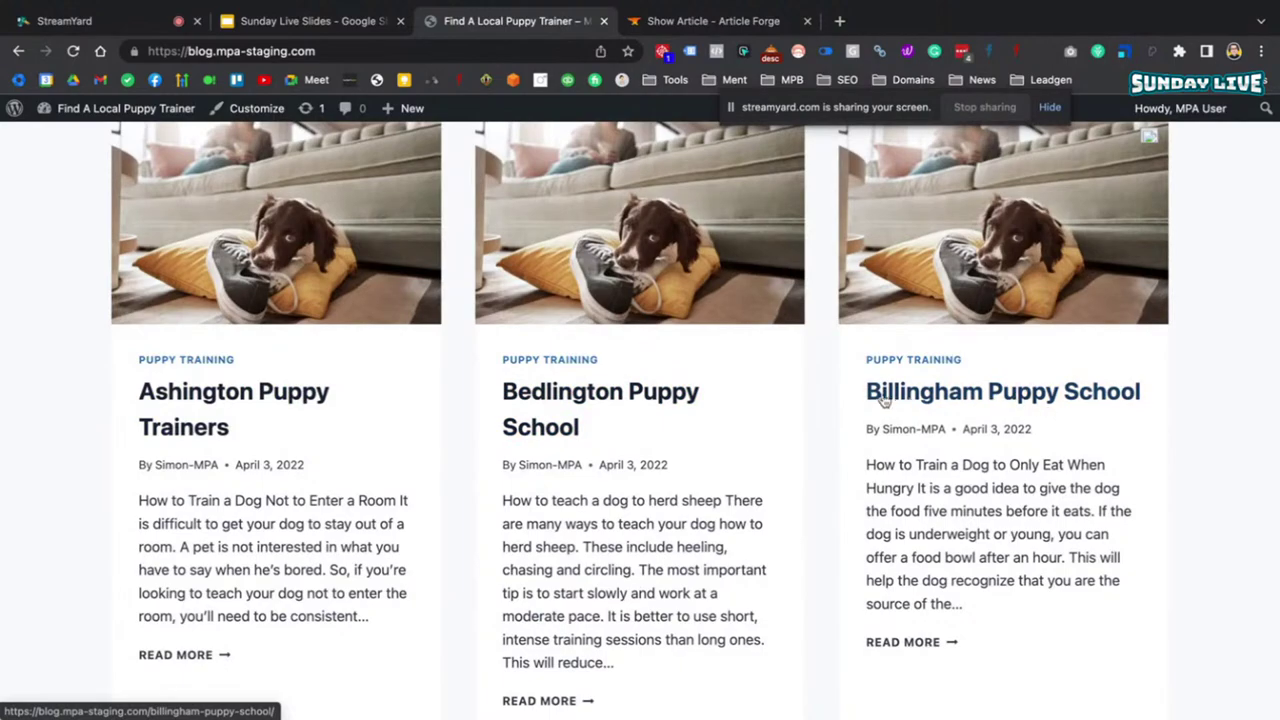
{"action": "scroll", "coordinate": [988, 390], "scroll_direction": "down", "scroll_amount": 5}
{"action": "scroll", "coordinate": [973, 433], "scroll_direction": "down", "scroll_amount": 2}
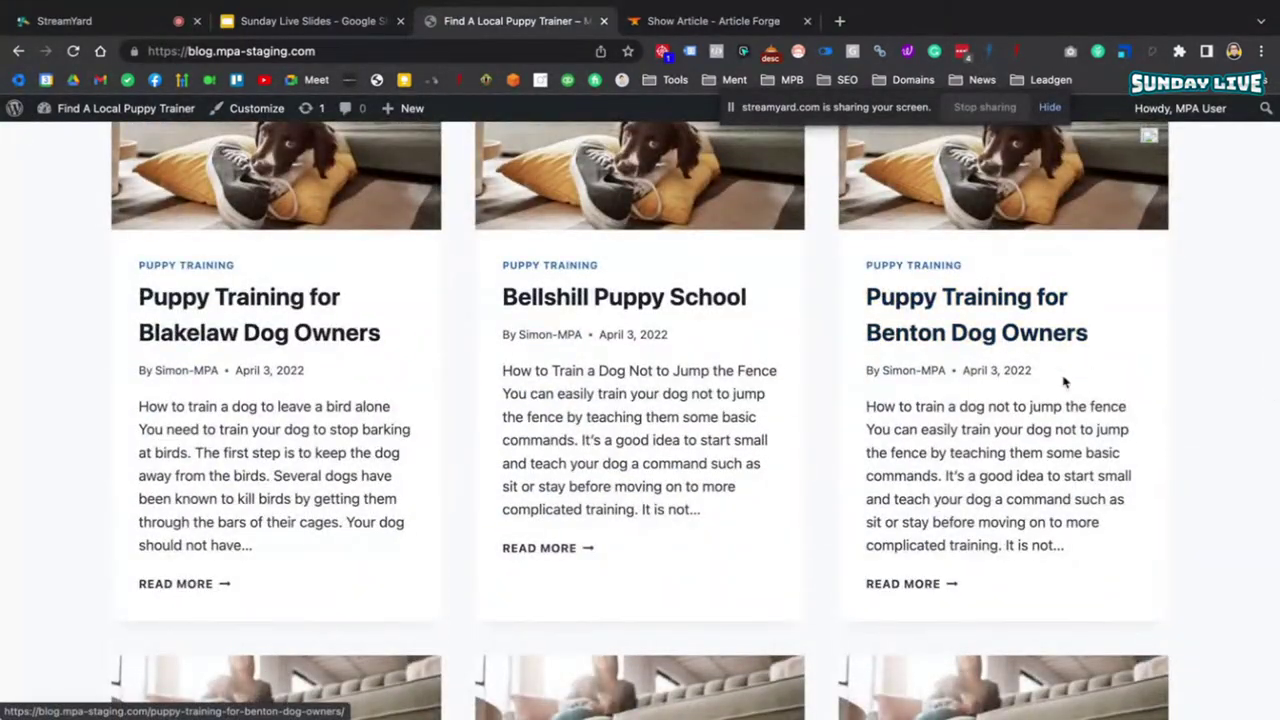
{"action": "scroll", "coordinate": [963, 446], "scroll_direction": "down", "scroll_amount": 6}
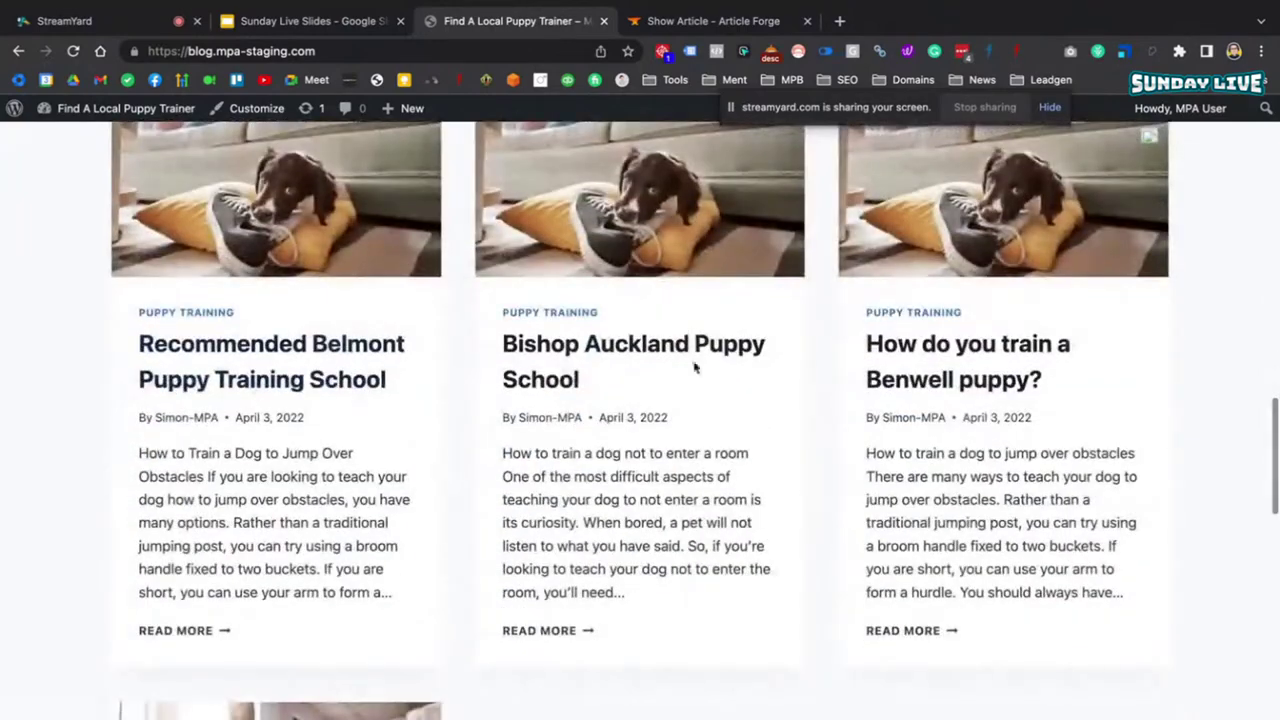
- Open the Bishop Auckland Puppy School post and examine its featured image, spun paragraph and YouTube embed URL
{"action": "left_click", "coordinate": [568, 390]}
{"action": "scroll", "coordinate": [745, 520], "scroll_direction": "down", "scroll_amount": 4}
{"action": "scroll", "coordinate": [732, 520], "scroll_direction": "down", "scroll_amount": 1}
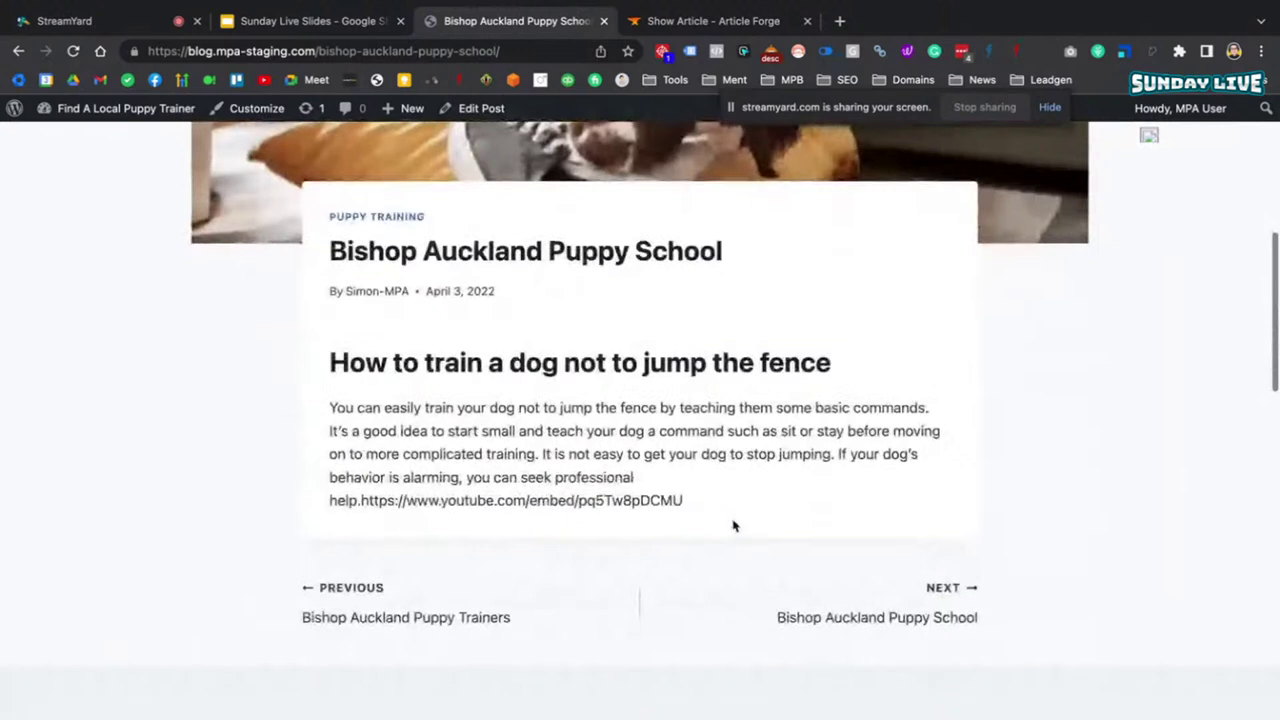
{"action": "left_click_drag", "start_coordinate": [690, 506], "coordinate": [361, 500]}
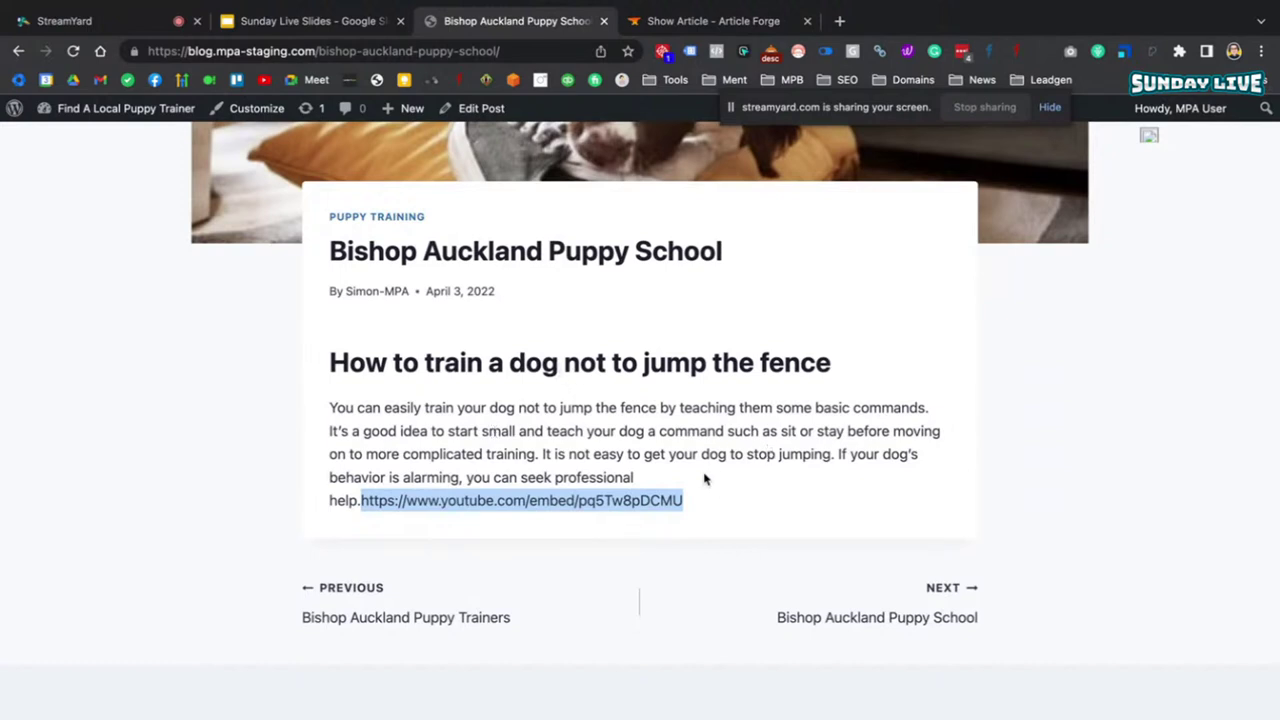
{"action": "scroll", "coordinate": [363, 371], "scroll_direction": "up", "scroll_amount": 3}
{"action": "scroll", "coordinate": [640, 391], "scroll_direction": "down", "scroll_amount": 4}
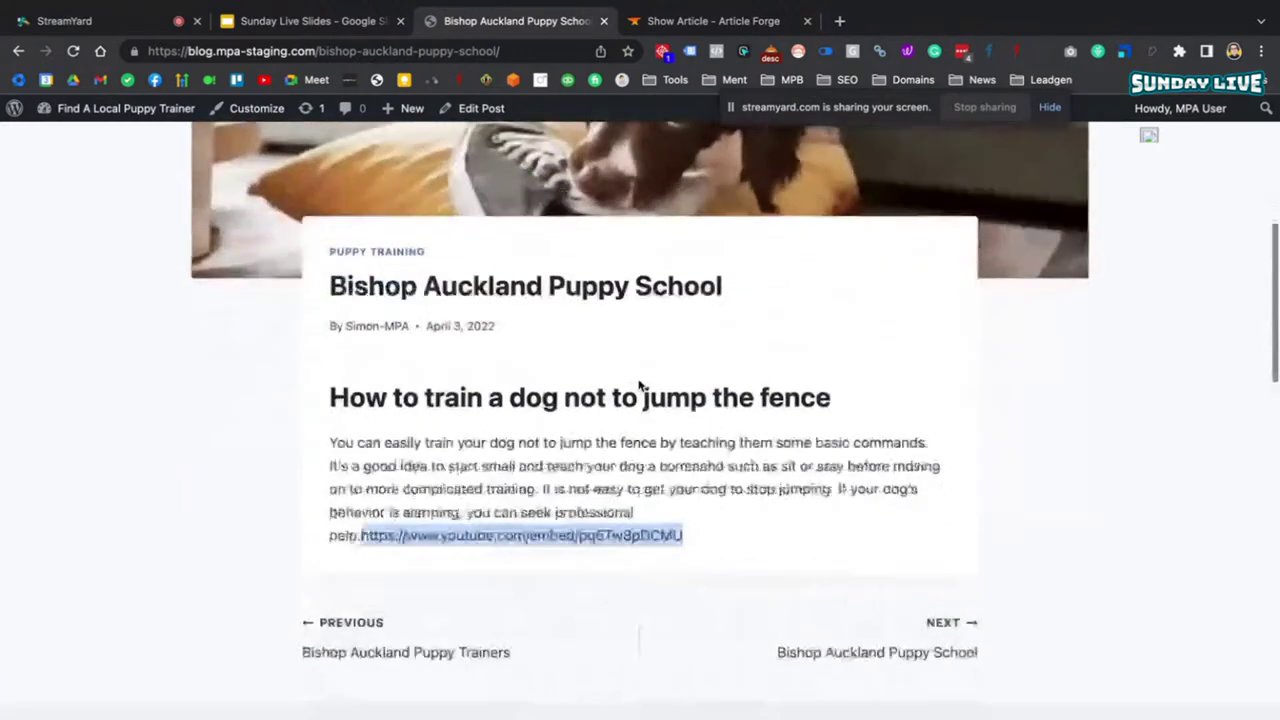
{"action": "left_click_drag", "start_coordinate": [330, 358], "coordinate": [355, 450]}
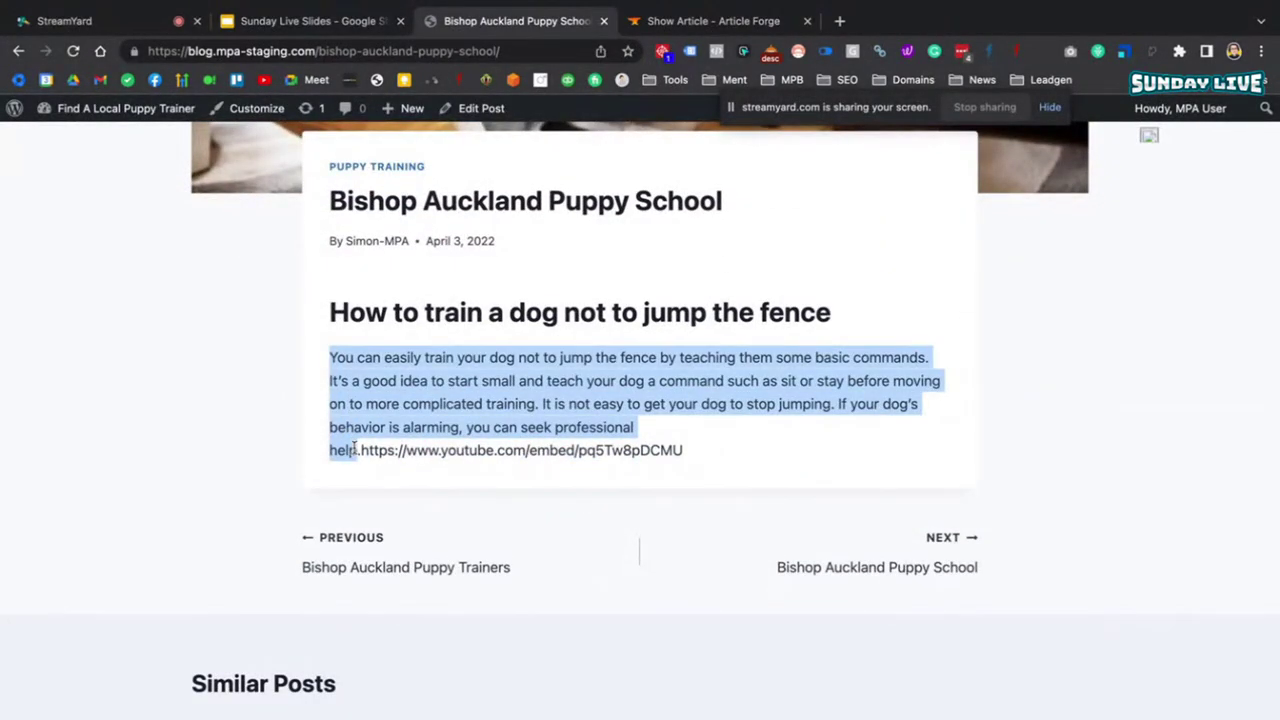
{"action": "scroll", "coordinate": [518, 352], "scroll_direction": "up", "scroll_amount": 7}
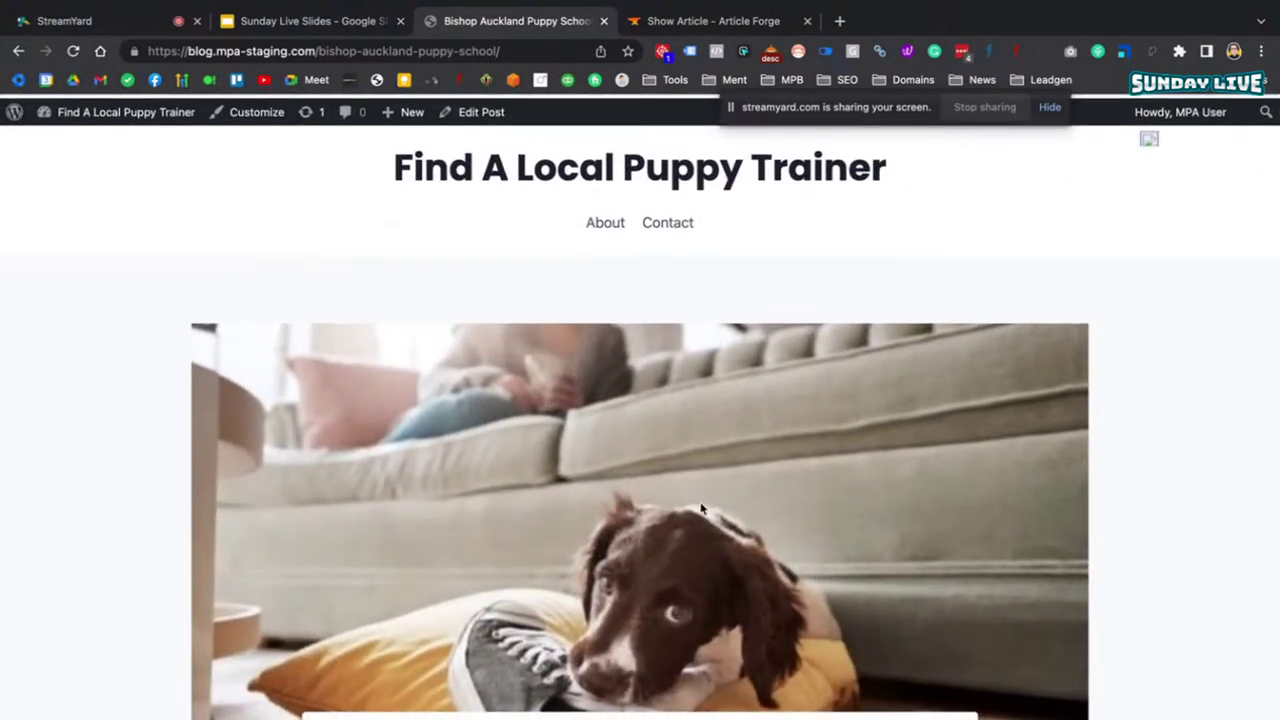
- Return to the homepage and compare the featured images and titles of the exported posts
{"action": "left_click", "coordinate": [18, 50]}
{"action": "scroll", "coordinate": [634, 455], "scroll_direction": "up", "scroll_amount": 10}
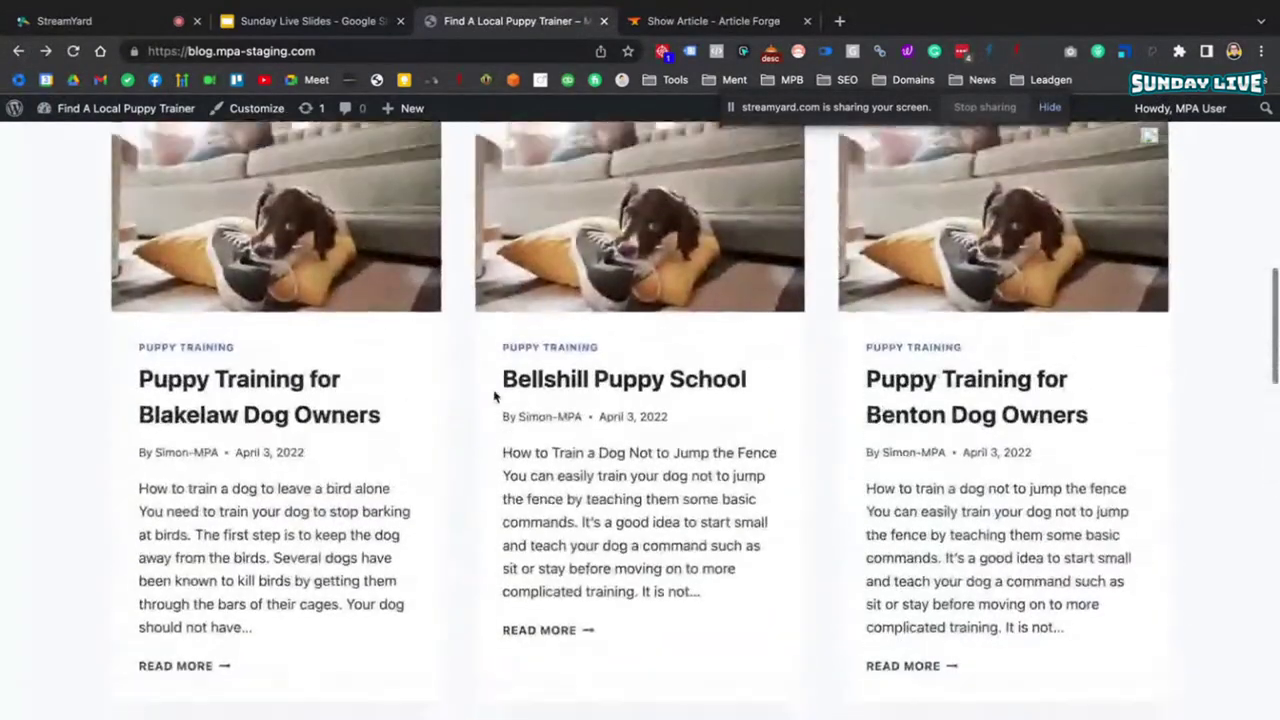
{"action": "scroll", "coordinate": [660, 481], "scroll_direction": "up", "scroll_amount": 3}
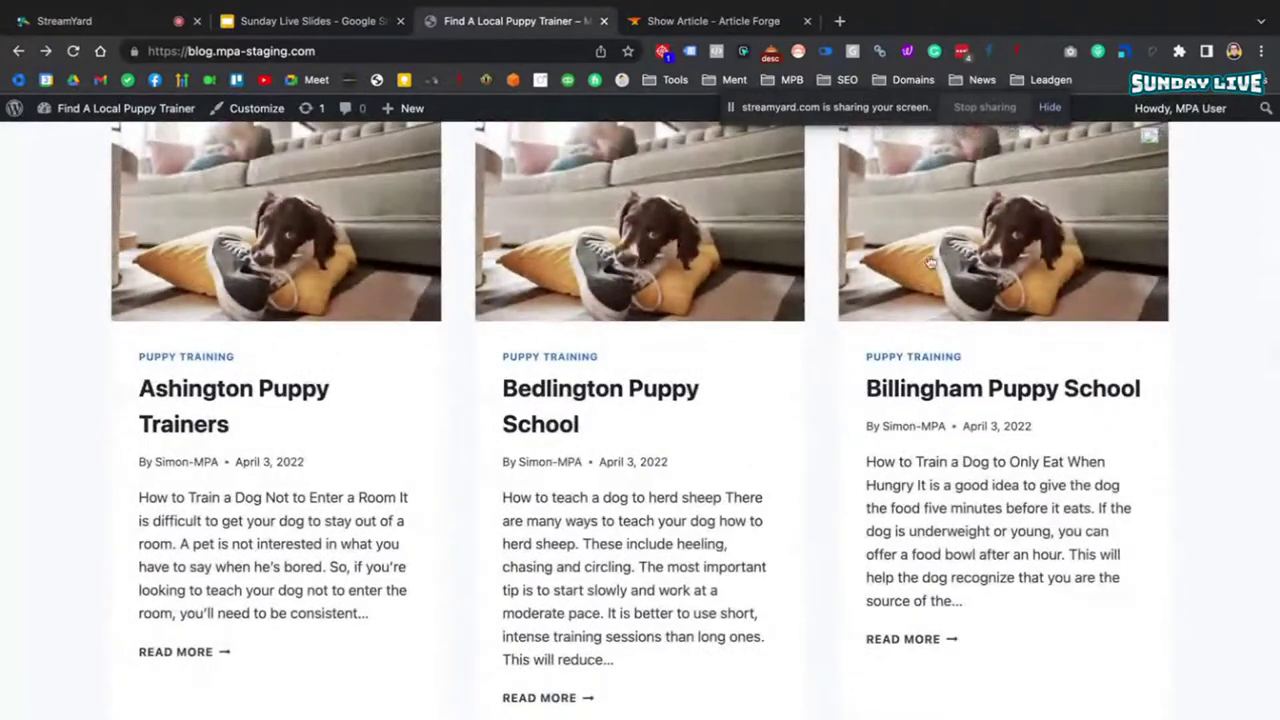
{"action": "scroll", "coordinate": [752, 395], "scroll_direction": "up", "scroll_amount": 3}
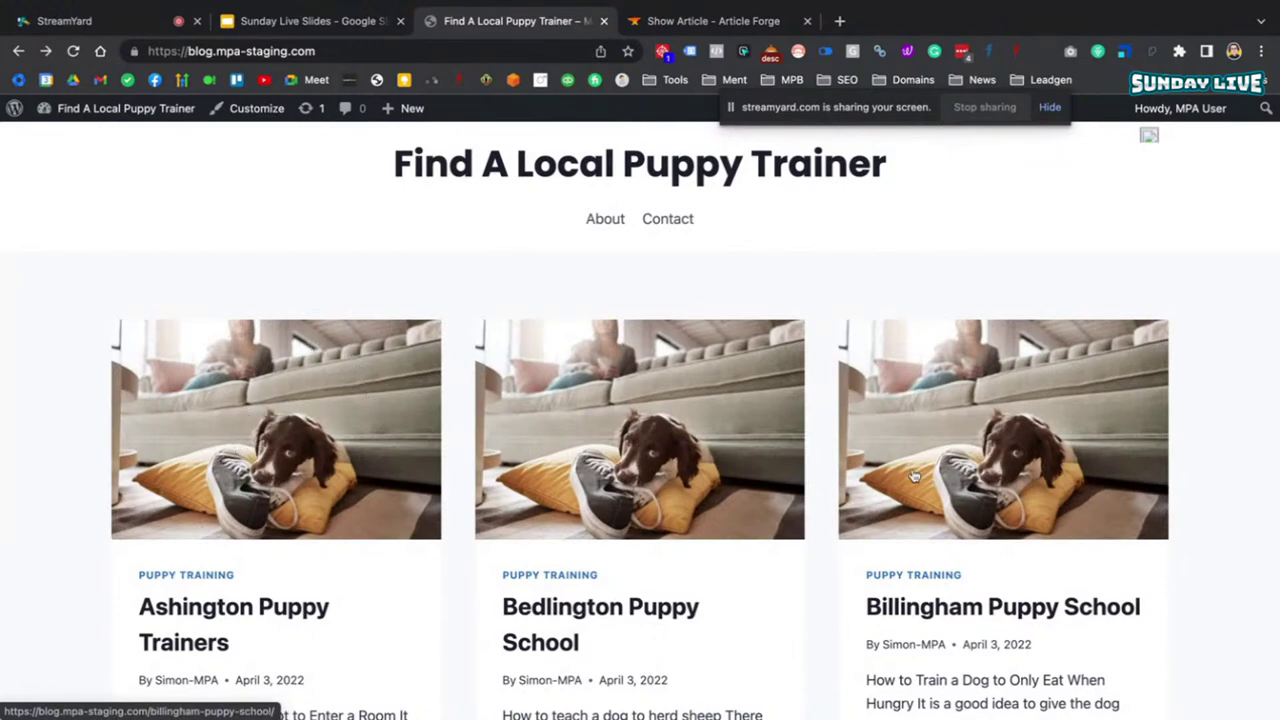
{"action": "scroll", "coordinate": [783, 457], "scroll_direction": "down", "scroll_amount": 2}
{"action": "scroll", "coordinate": [600, 440], "scroll_direction": "up", "scroll_amount": 2}
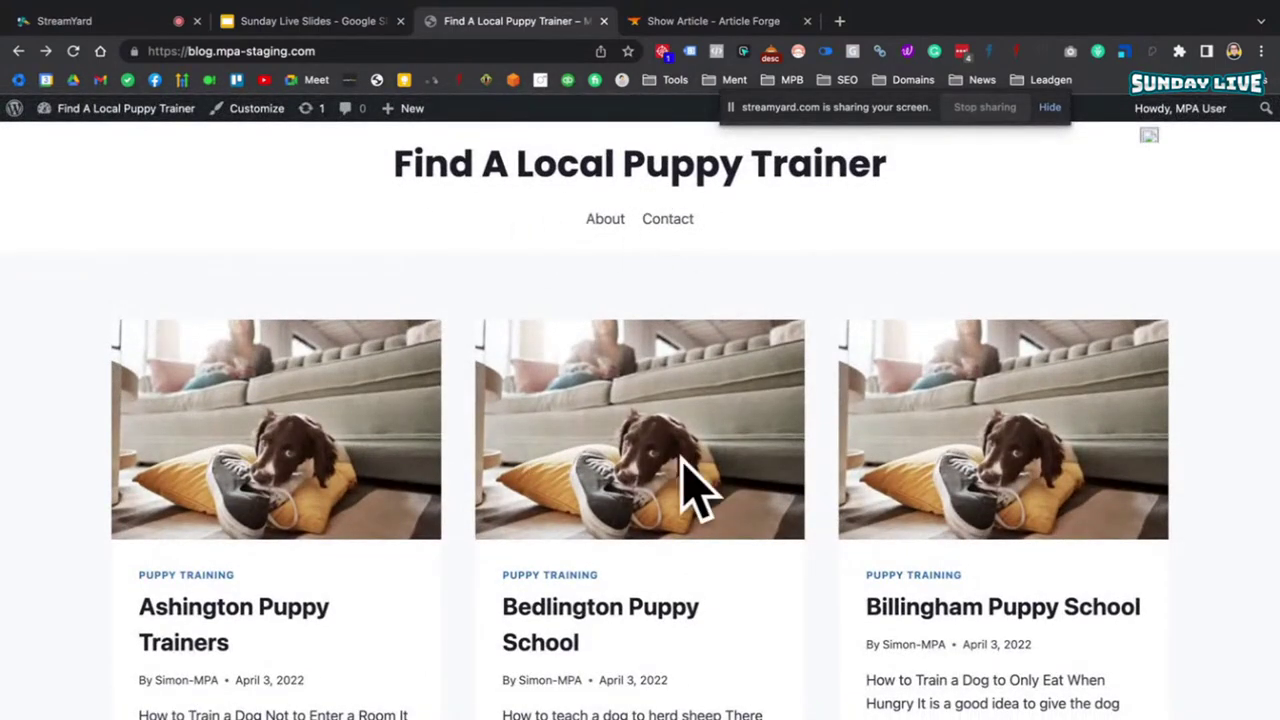
- Open the Morpeth page from the homepage's Areas We Serve links and examine its article
{"action": "scroll", "coordinate": [651, 517], "scroll_direction": "down", "scroll_amount": 10}
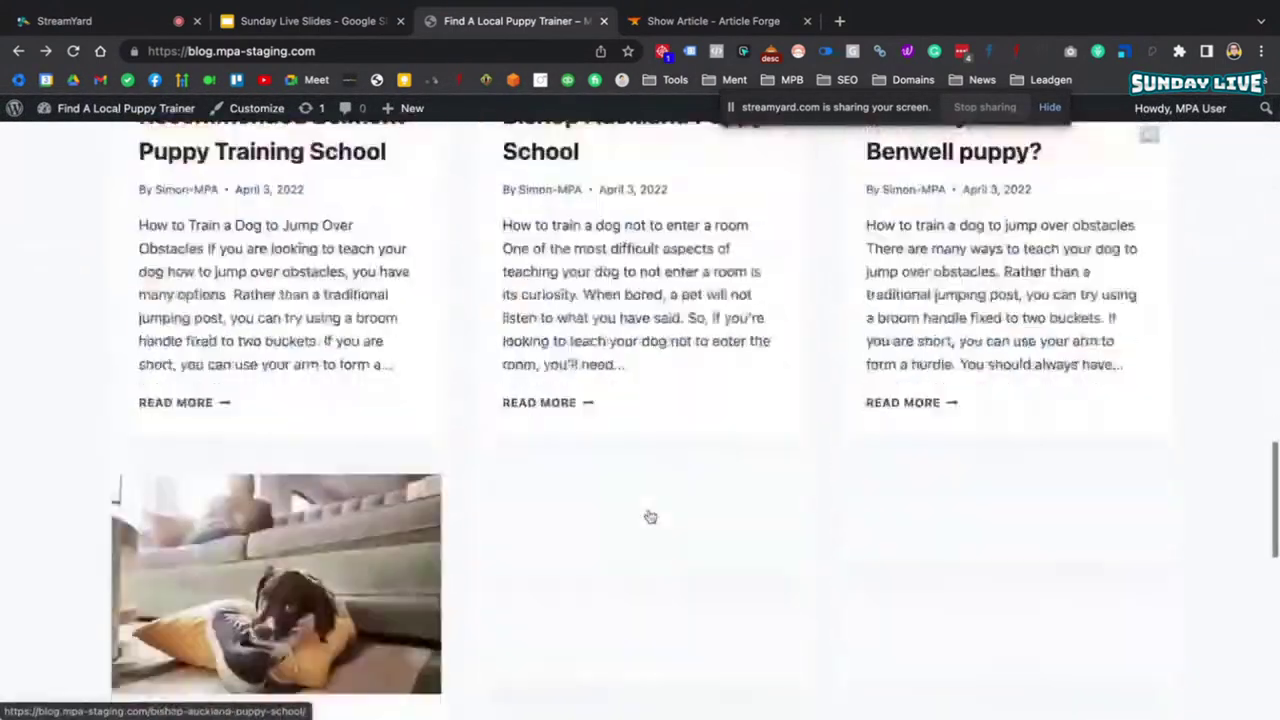
{"action": "scroll", "coordinate": [650, 517], "scroll_direction": "down", "scroll_amount": 8}
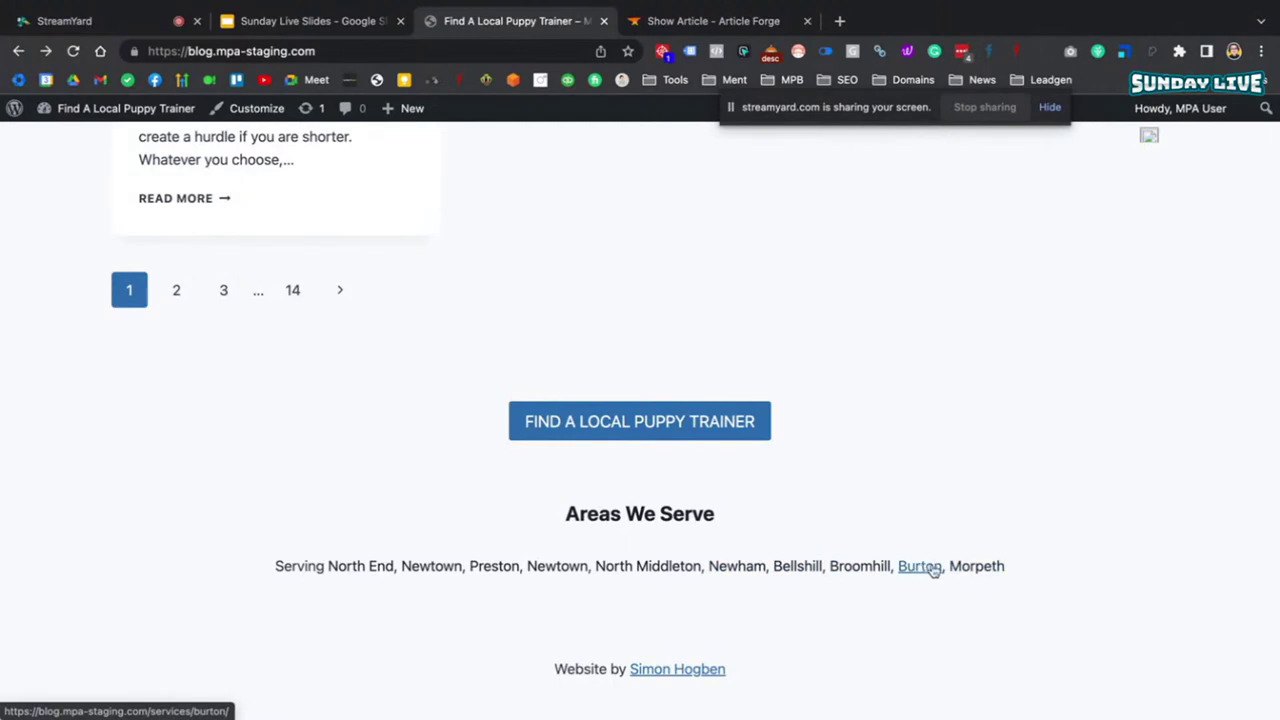
{"action": "left_click", "coordinate": [976, 567]}
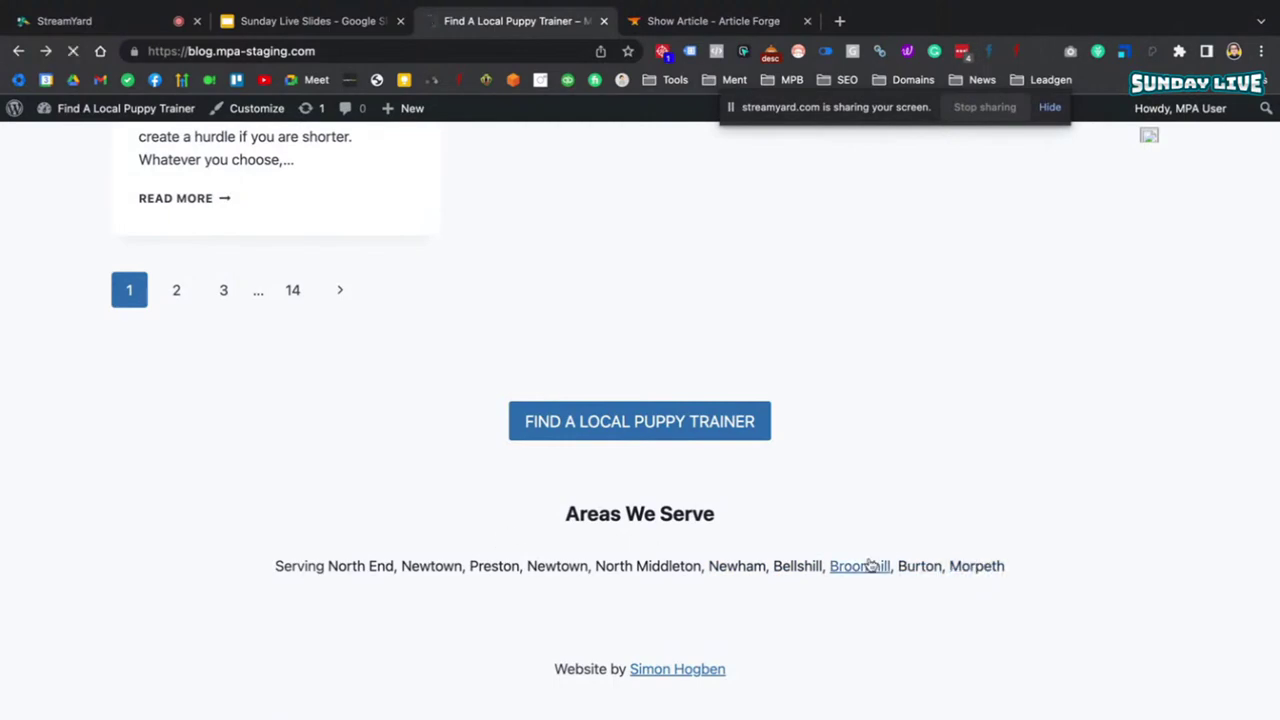
{"action": "scroll", "coordinate": [899, 549], "scroll_direction": "down", "scroll_amount": 5}
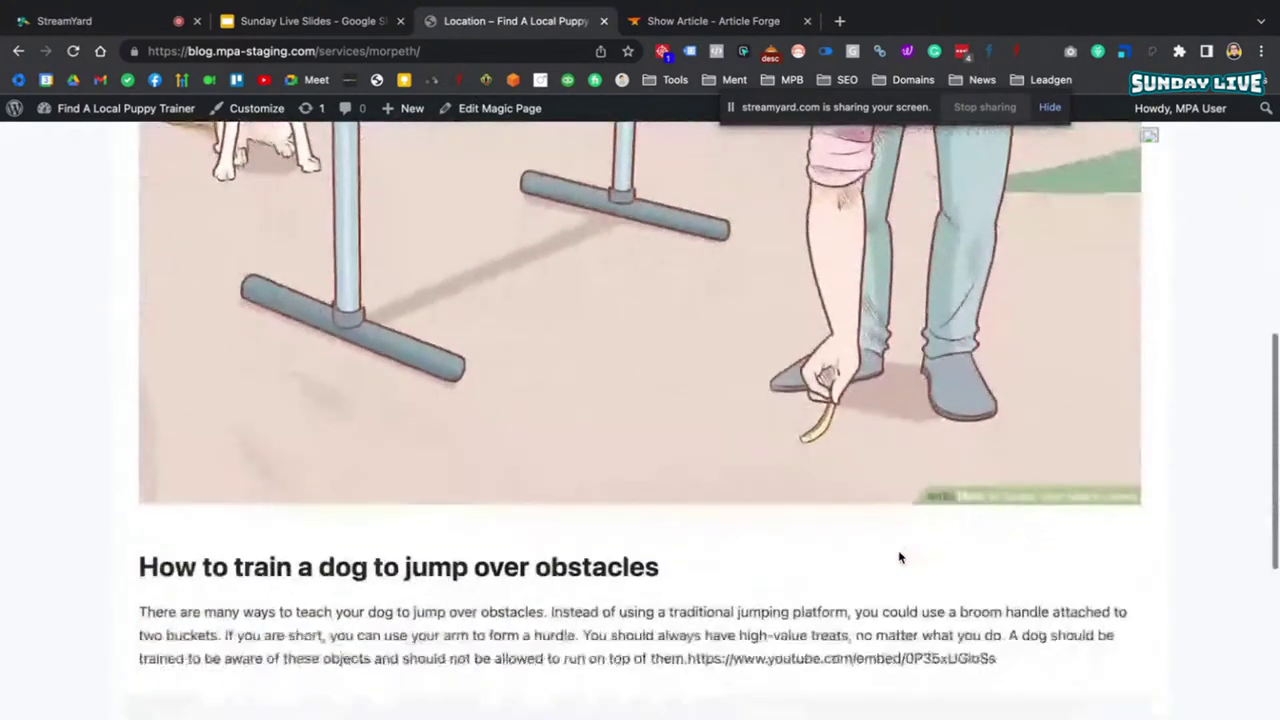
- Review the Morpeth page's featured image, dog-jumping article and the list of nearby areas served
{"action": "scroll", "coordinate": [551, 434], "scroll_direction": "up", "scroll_amount": 6}
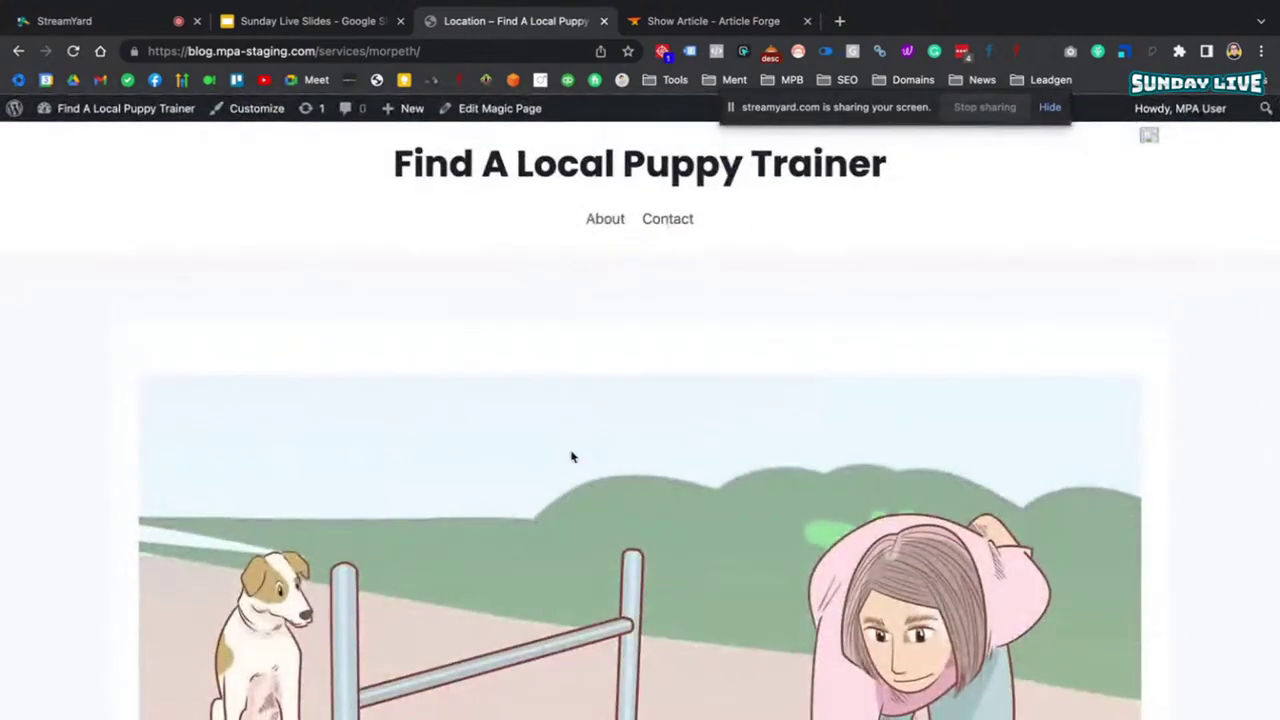
{"action": "scroll", "coordinate": [571, 457], "scroll_direction": "down", "scroll_amount": 5}
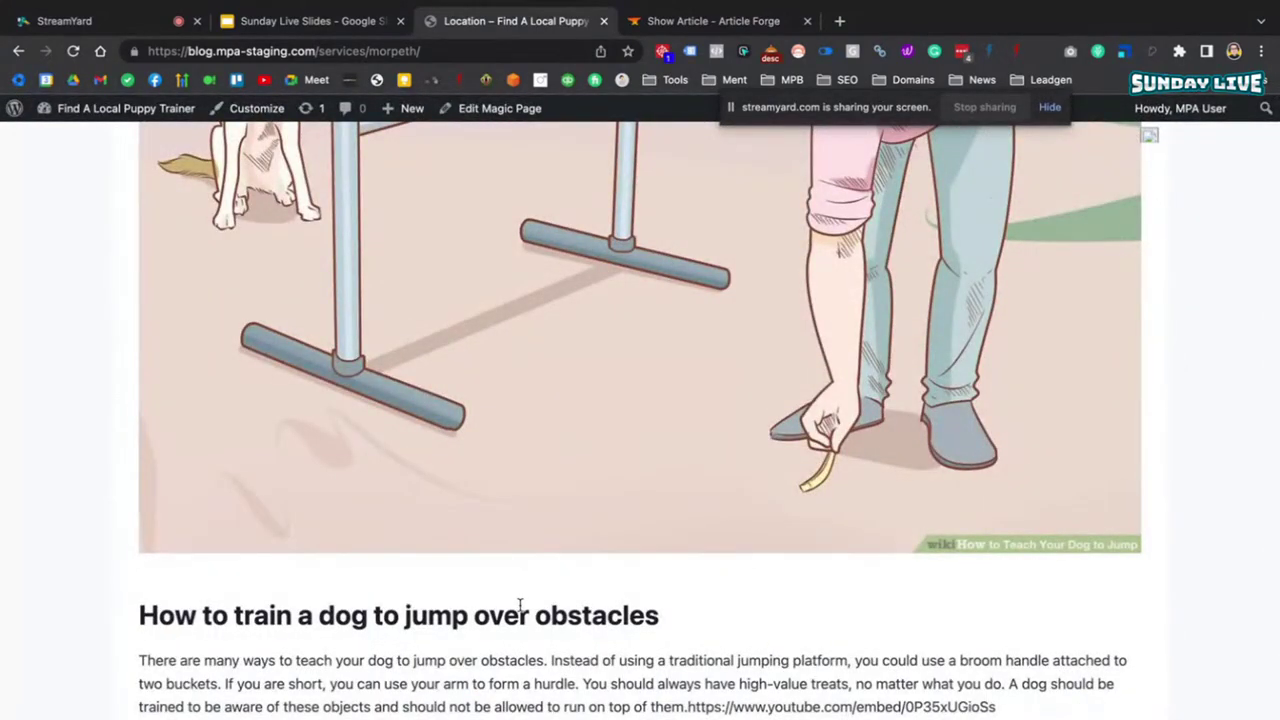
{"action": "scroll", "coordinate": [500, 606], "scroll_direction": "down", "scroll_amount": 2}
{"action": "left_click_drag", "start_coordinate": [662, 527], "coordinate": [605, 530]}
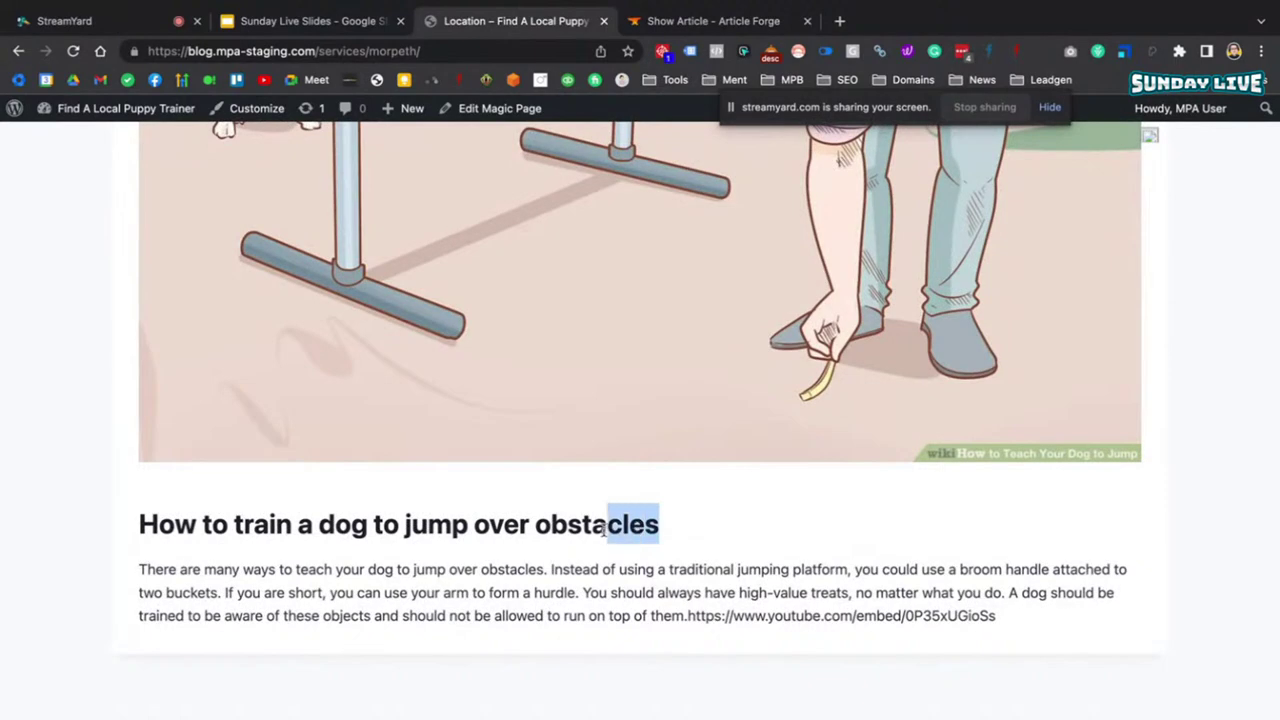
{"action": "scroll", "coordinate": [700, 528], "scroll_direction": "down", "scroll_amount": 4}
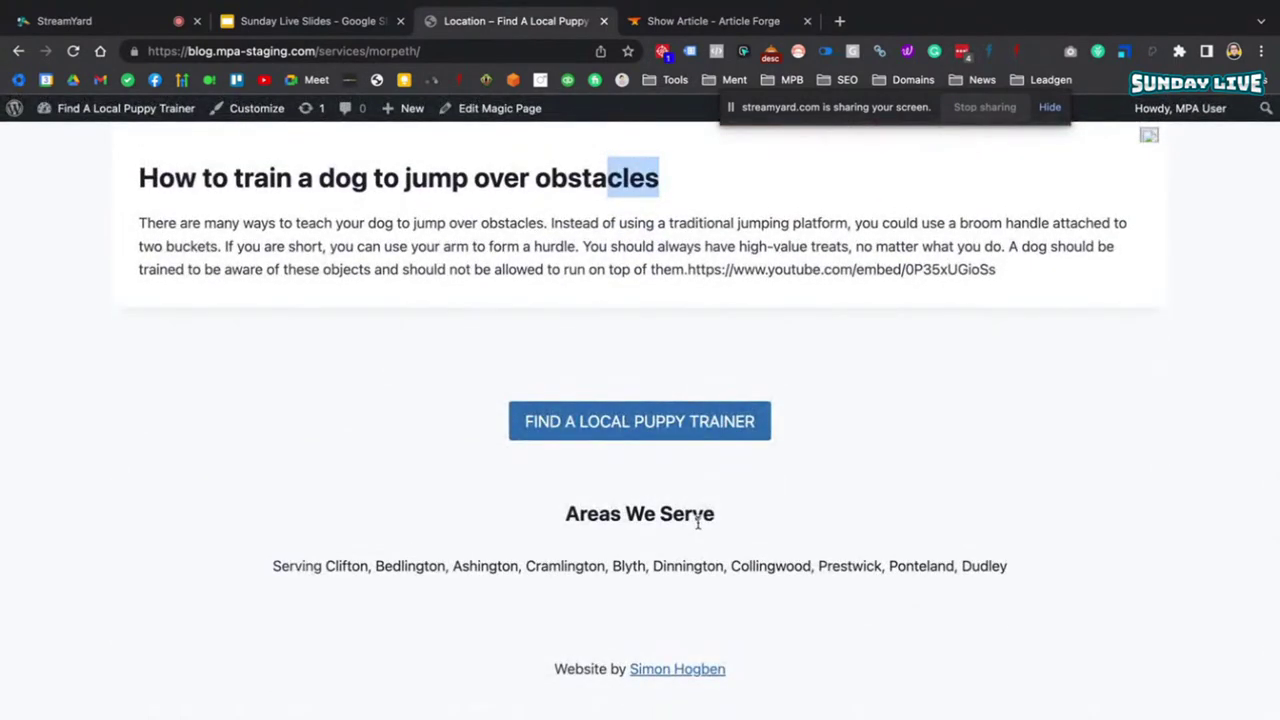
{"action": "scroll", "coordinate": [697, 522], "scroll_direction": "up", "scroll_amount": 10}
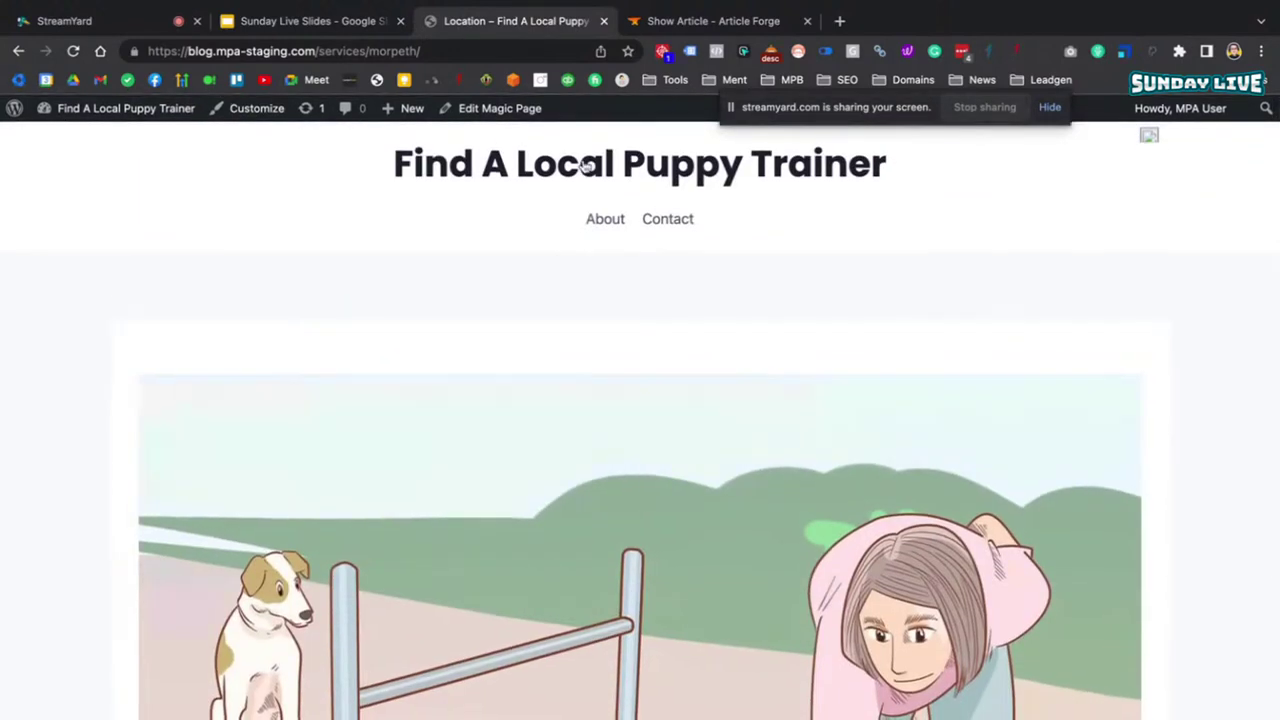
- Go back to the site's homepage and look over the exported puppy training posts and their excerpts
{"action": "left_click", "coordinate": [580, 168]}
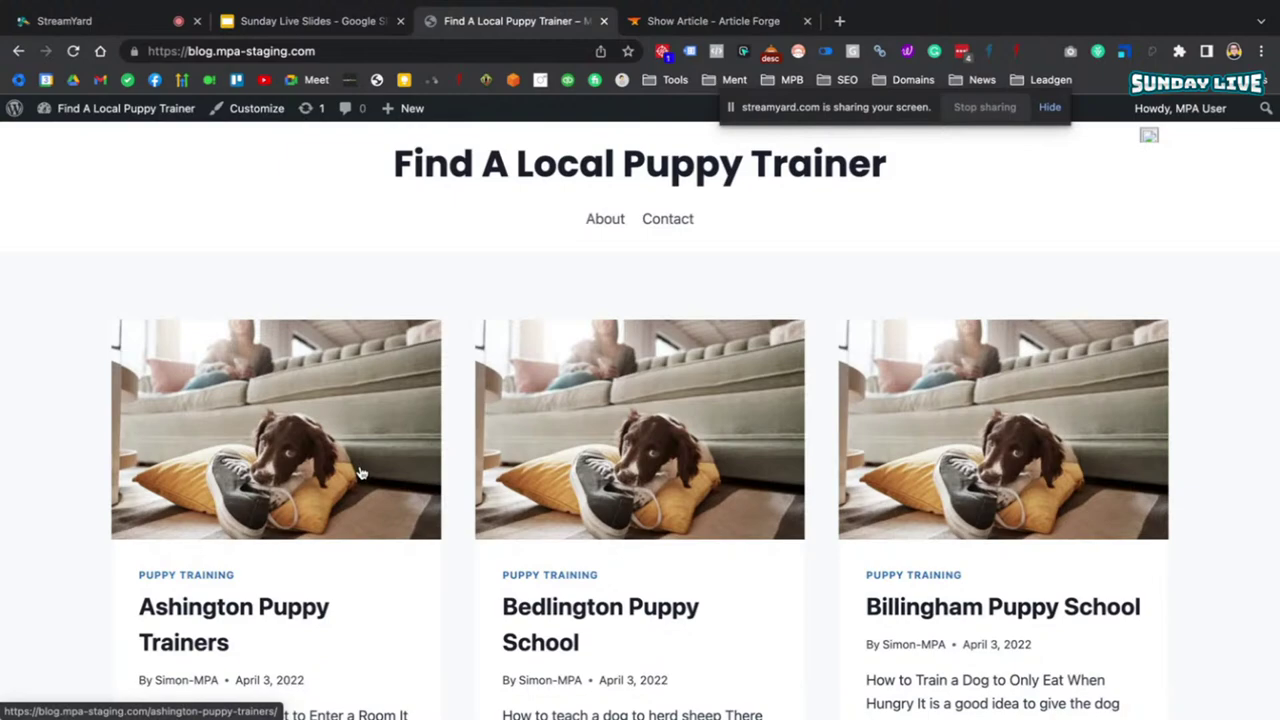
{"action": "scroll", "coordinate": [360, 471], "scroll_direction": "down", "scroll_amount": 2}
{"action": "scroll", "coordinate": [360, 471], "scroll_direction": "up", "scroll_amount": 2}
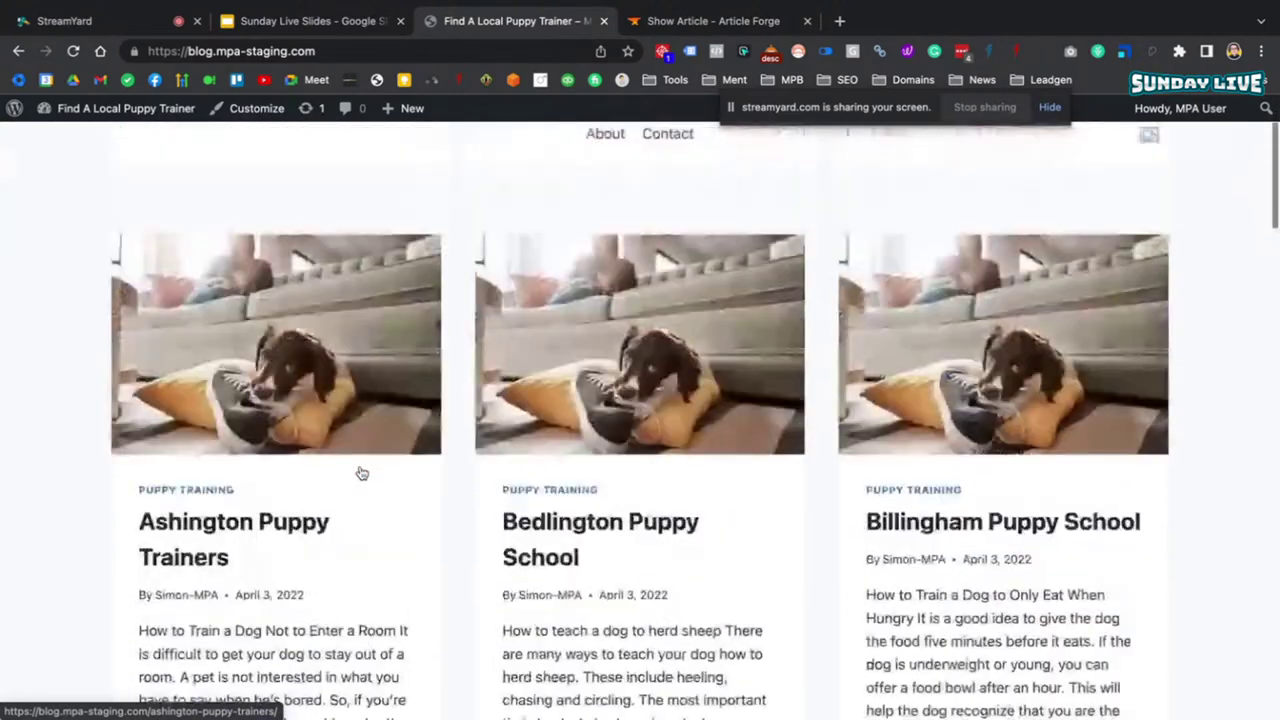
{"action": "scroll", "coordinate": [395, 495], "scroll_direction": "down", "scroll_amount": 3}
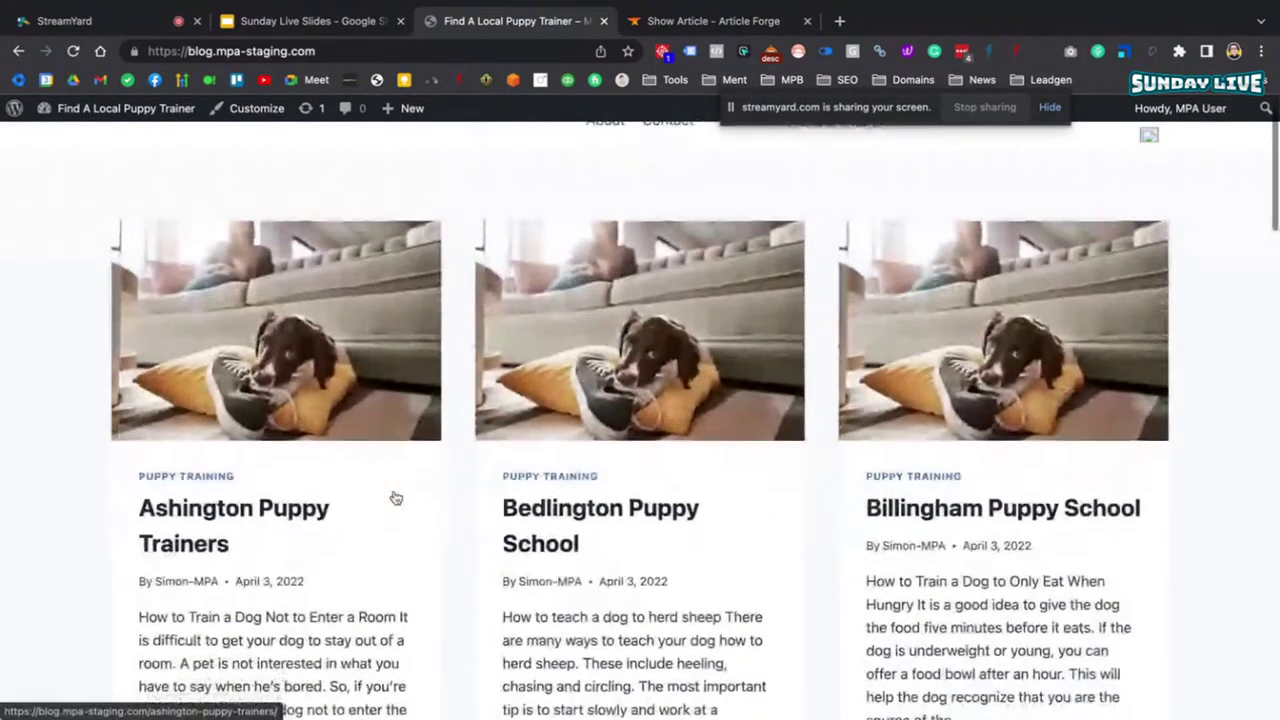
{"action": "scroll", "coordinate": [395, 495], "scroll_direction": "down", "scroll_amount": 3}
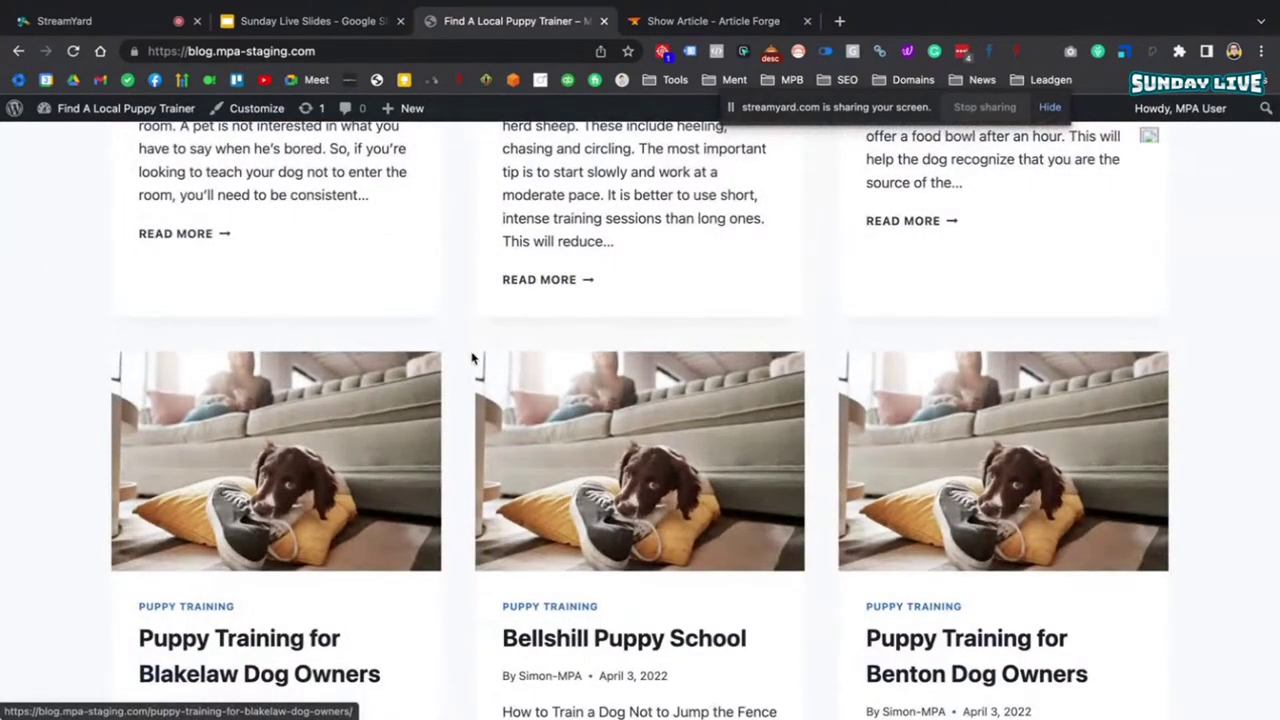
{"action": "scroll", "coordinate": [505, 320], "scroll_direction": "up", "scroll_amount": 3}
{"action": "scroll", "coordinate": [647, 327], "scroll_direction": "up", "scroll_amount": 1}
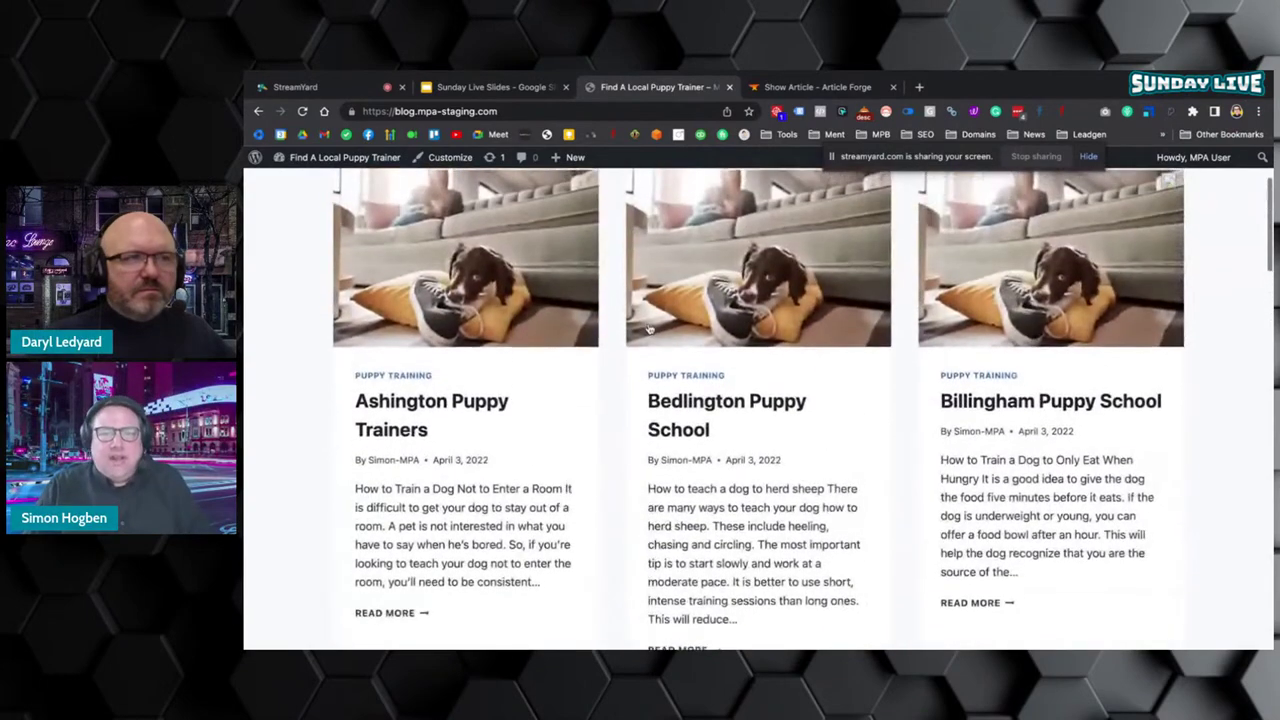
- Switch to Article Forge, start a new article in the bulk article generator and enable Replace Keywords with Links
{"action": "left_click", "coordinate": [805, 88]}
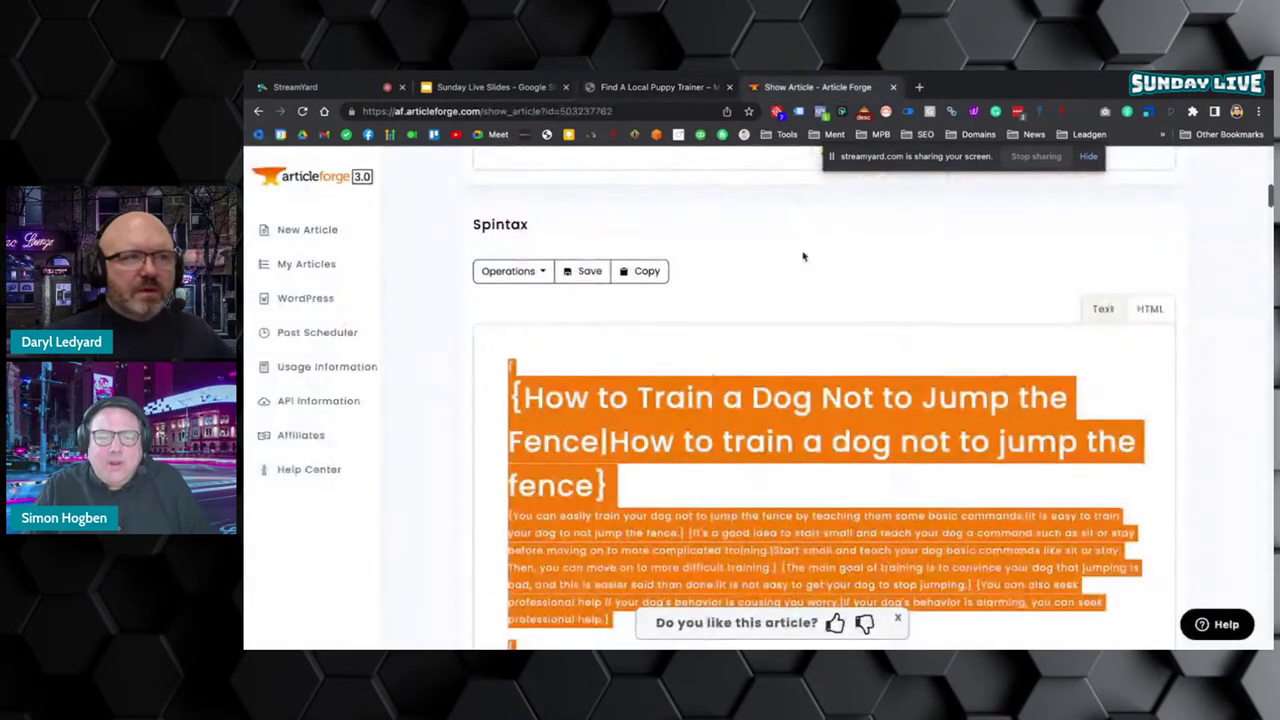
{"action": "left_click", "coordinate": [319, 231]}
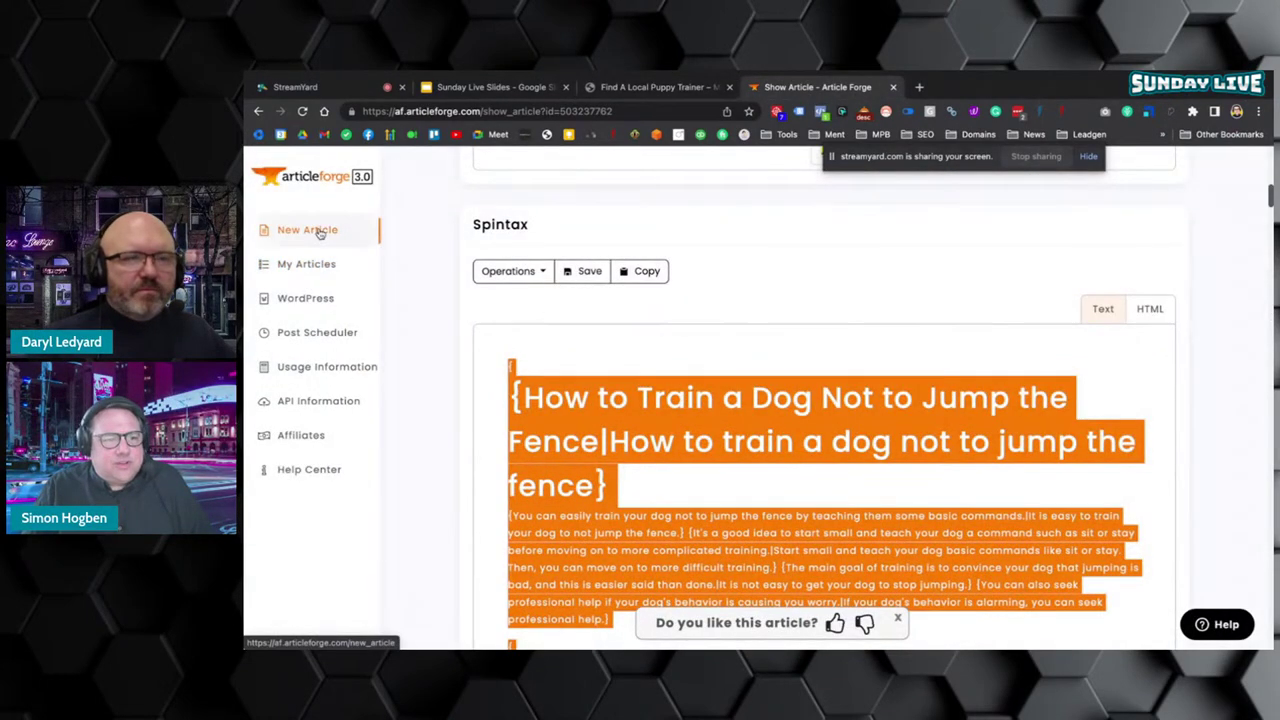
{"action": "left_click", "coordinate": [800, 434]}
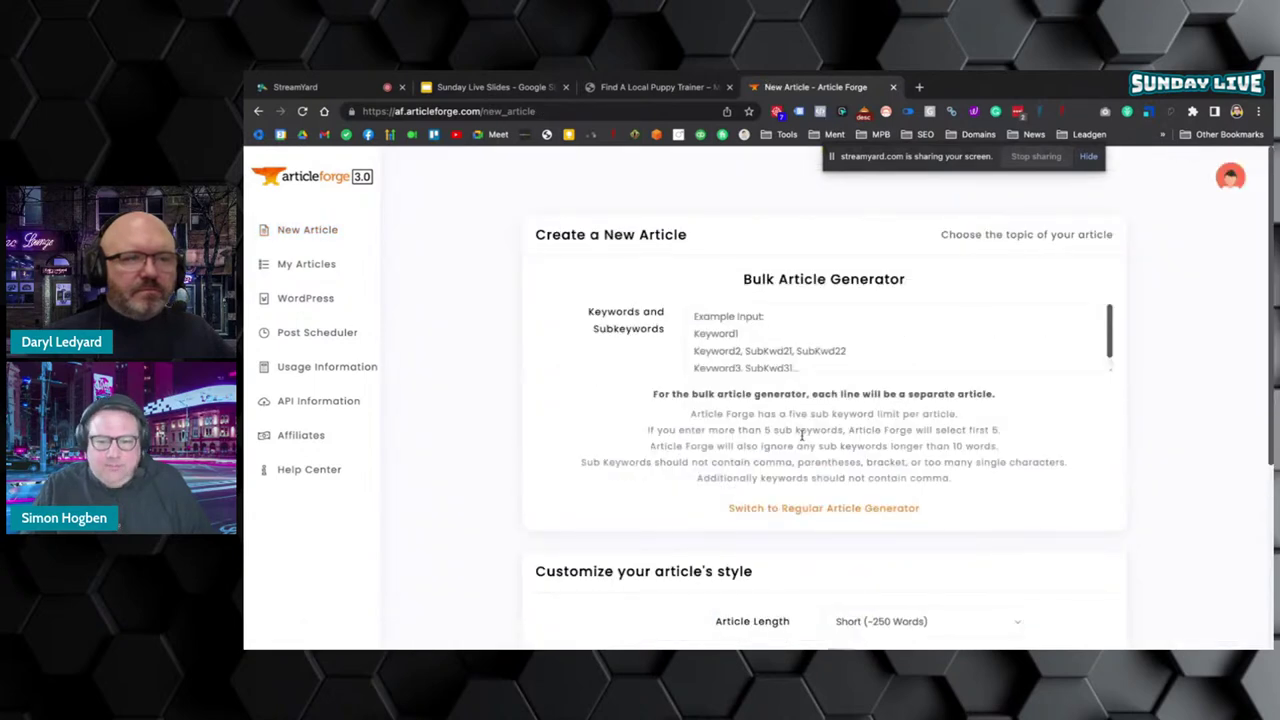
{"action": "scroll", "coordinate": [800, 440], "scroll_direction": "down", "scroll_amount": 3}
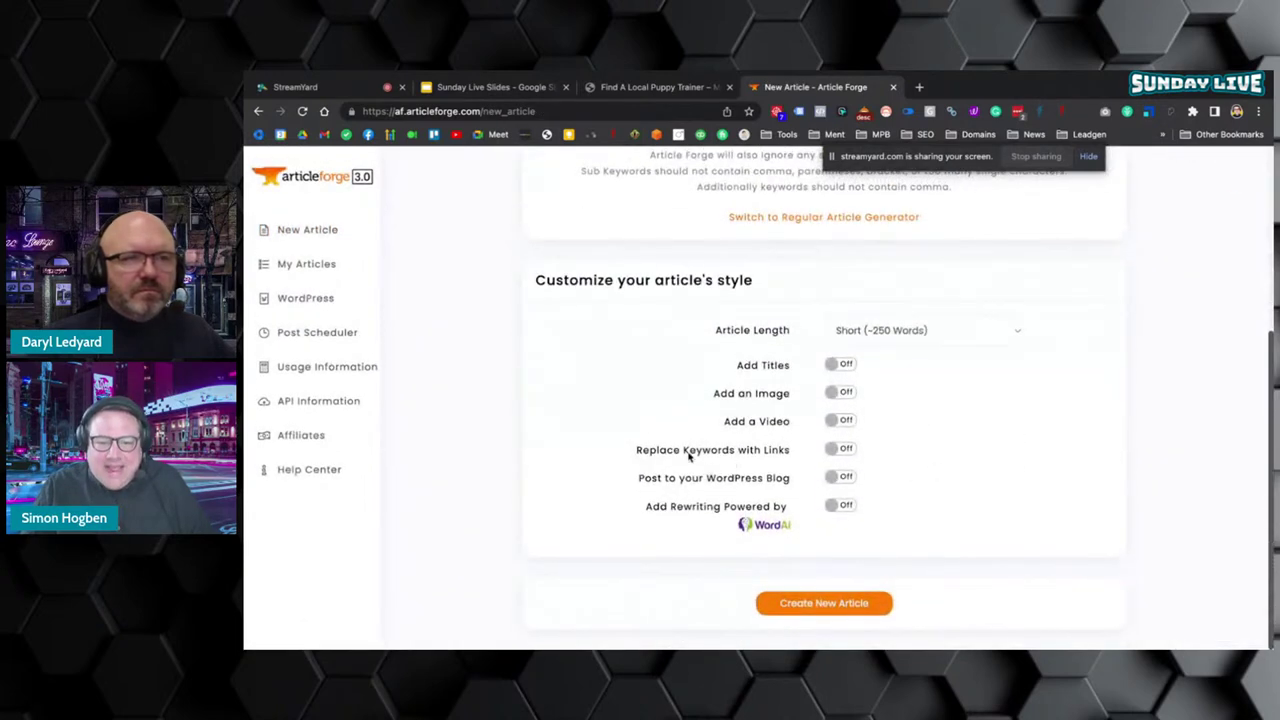
{"action": "left_click", "coordinate": [840, 448]}
{"action": "scroll", "coordinate": [1050, 465], "scroll_direction": "down", "scroll_amount": 1}
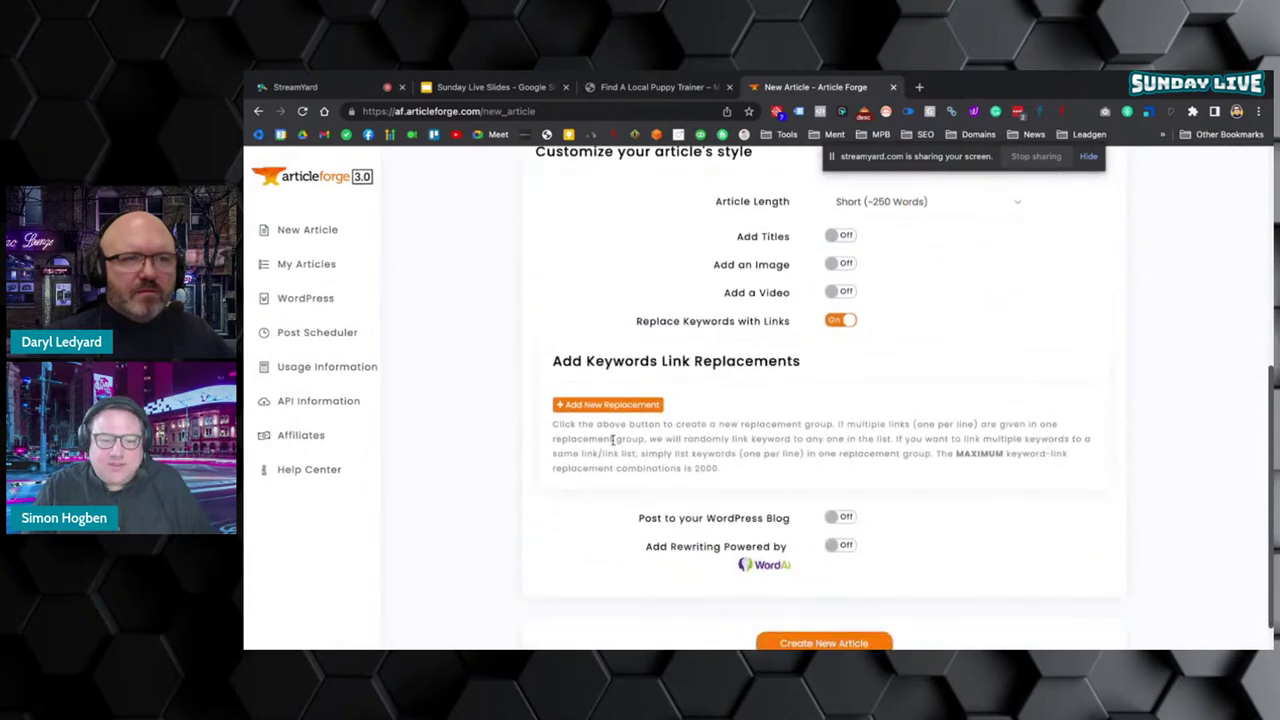
- Add a new link replacement group with the keyword "puppy training"
{"action": "left_click", "coordinate": [612, 408]}
{"action": "left_click", "coordinate": [768, 514]}
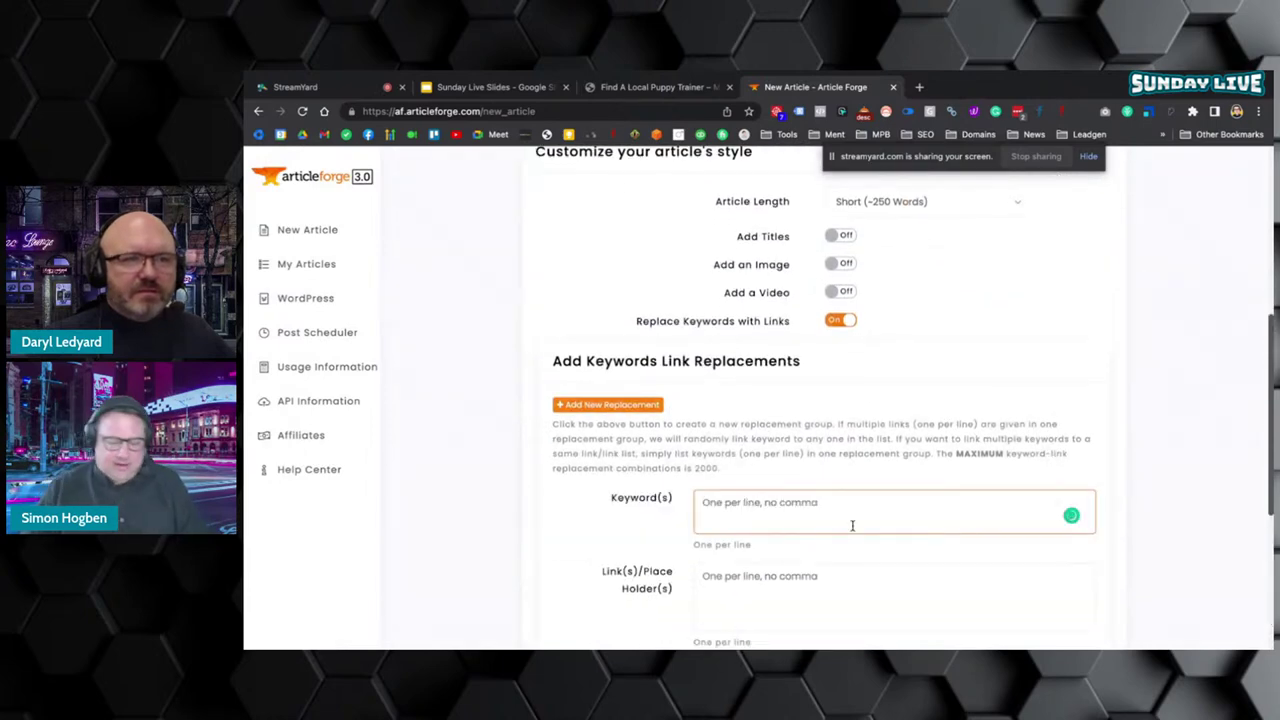
{"action": "type", "text": "do"}
{"action": "key", "text": "BackSpace"}
{"action": "key", "text": "BackSpace"}
{"action": "key", "text": "BackSpace"}
{"action": "key", "text": "BackSpace"}
{"action": "key", "text": "BackSpace"}
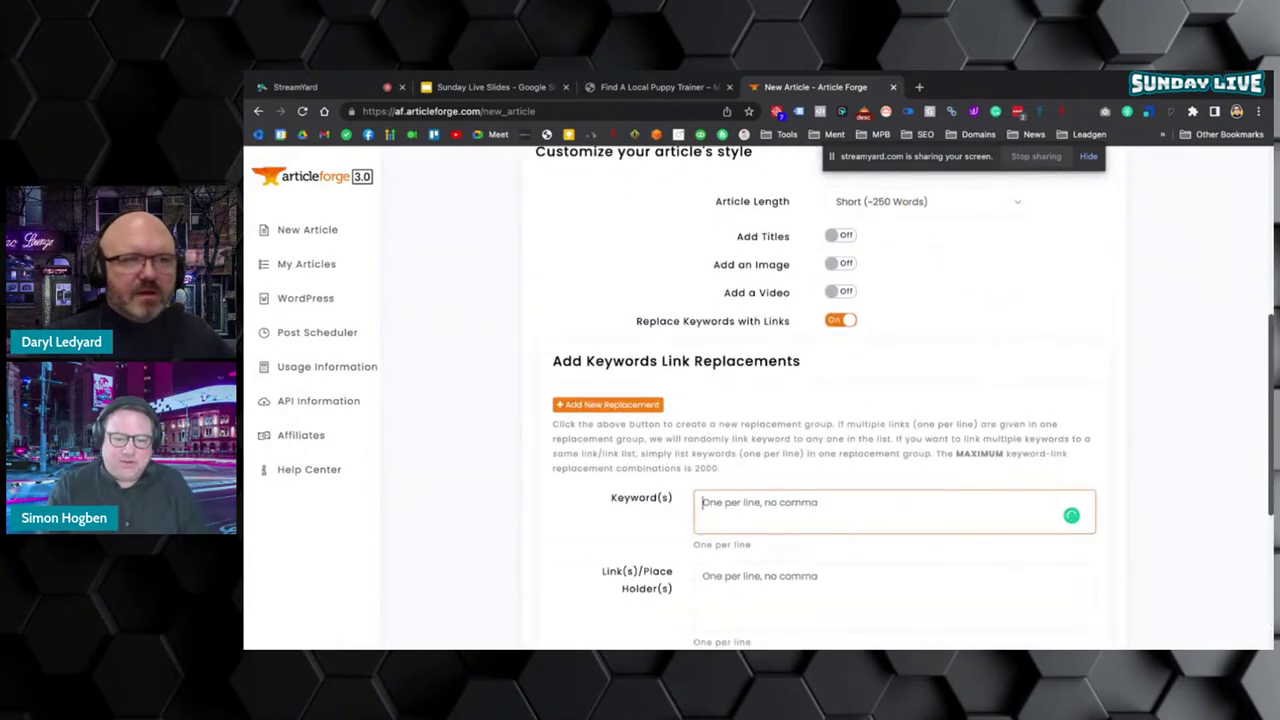
{"action": "type", "text": "puppy training"}
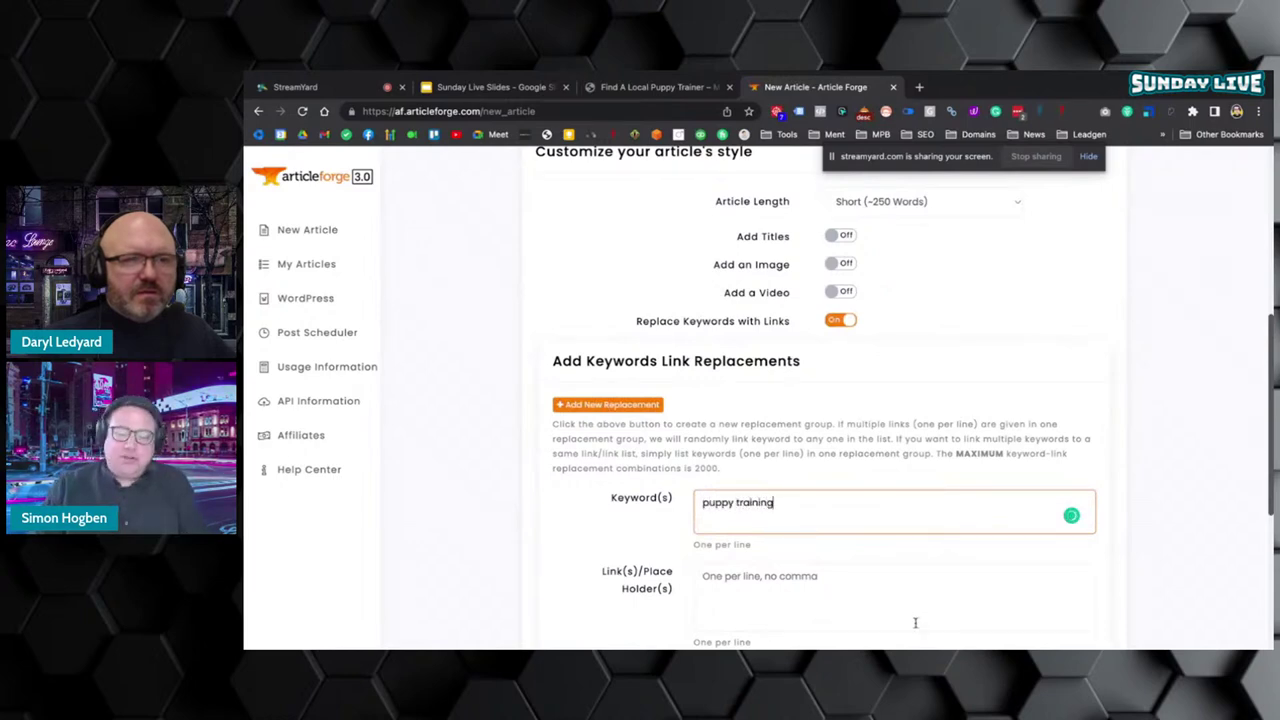
- Enter "money site", "wiki" and "local puppy club" on separate lines as the replacement group's links
{"action": "left_click", "coordinate": [846, 593]}
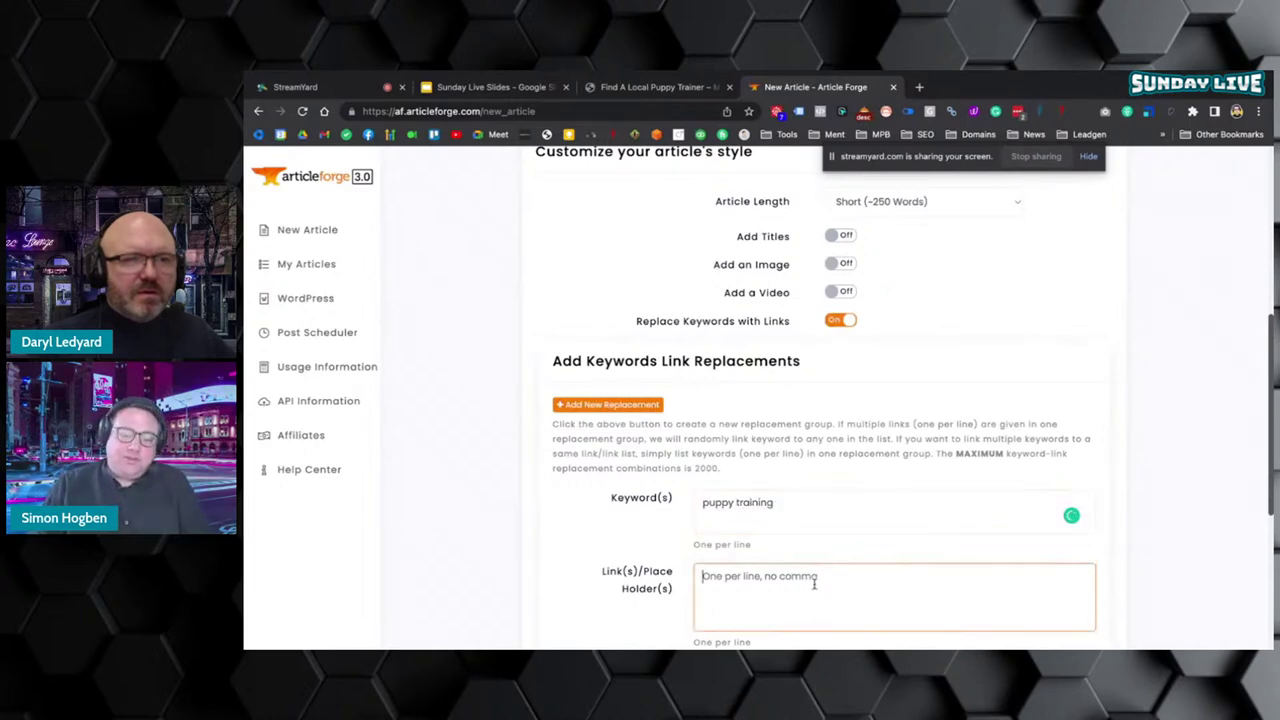
{"action": "scroll", "coordinate": [830, 585], "scroll_direction": "down", "scroll_amount": 1}
{"action": "type", "text": "money"}
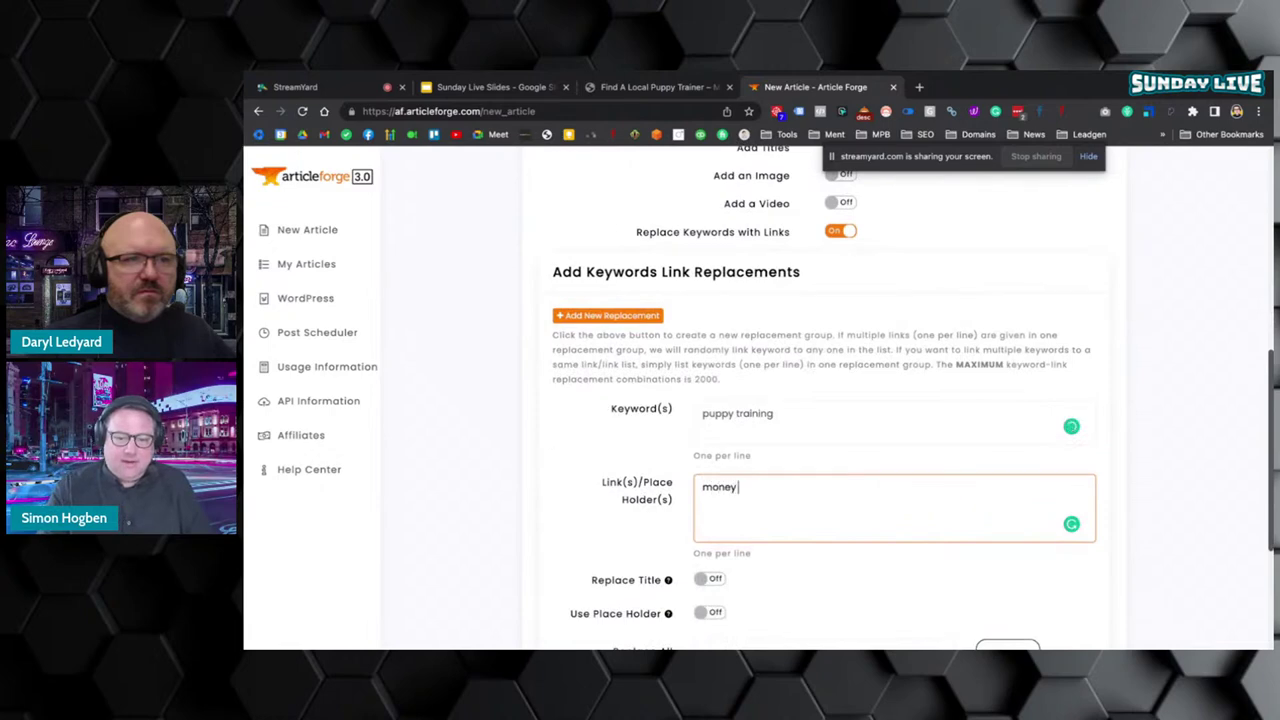
{"action": "type", "text": " site"}
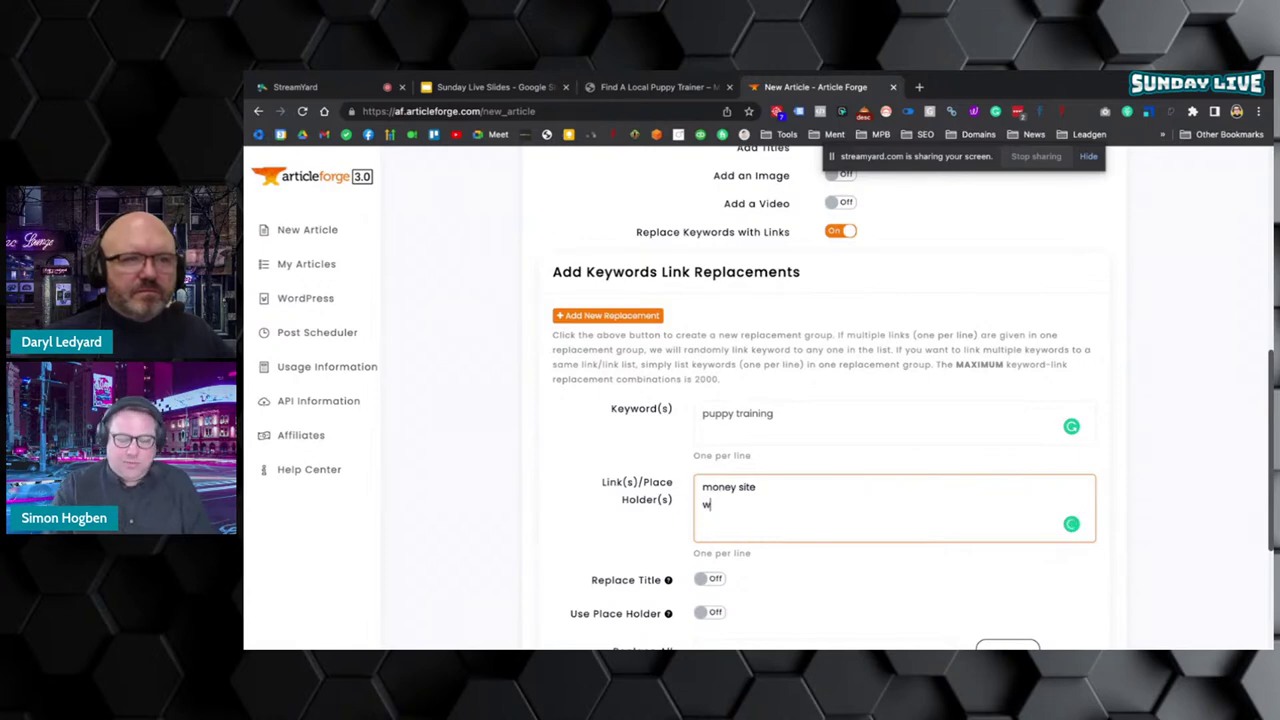
{"action": "key", "text": "Return"}
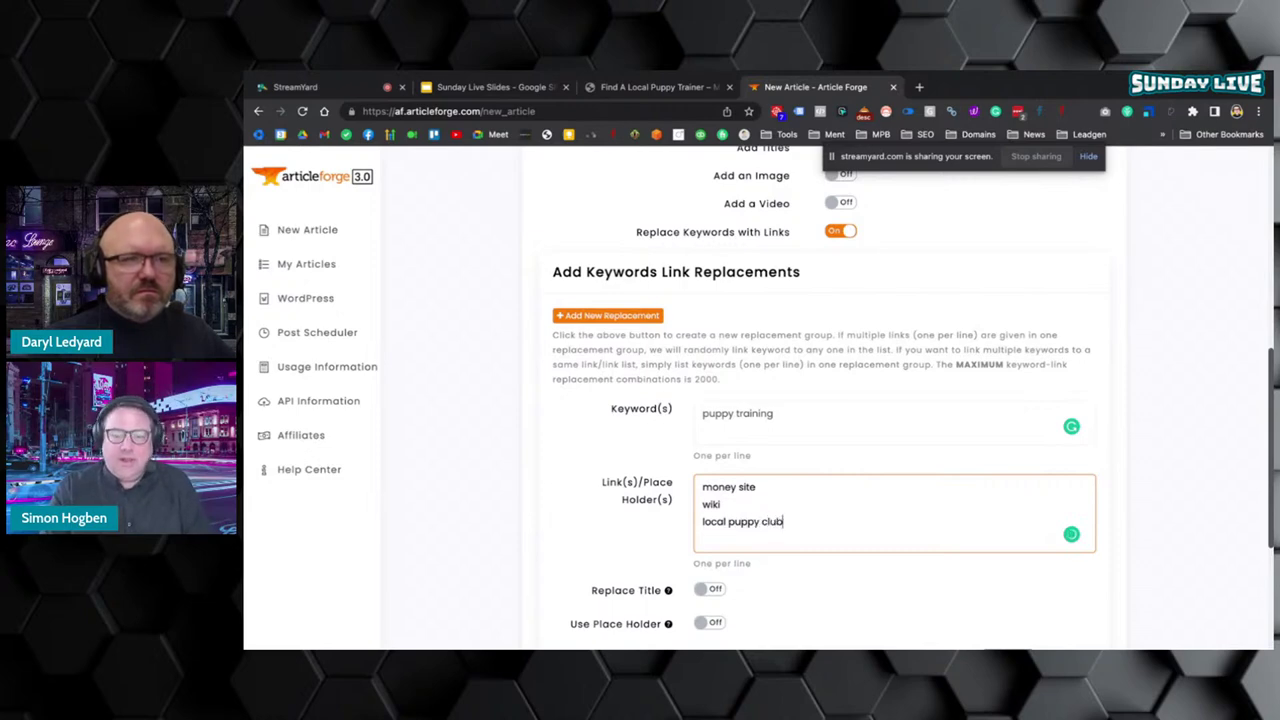
{"action": "type", "text": "local puppy club"}
{"action": "key", "text": "Return"}
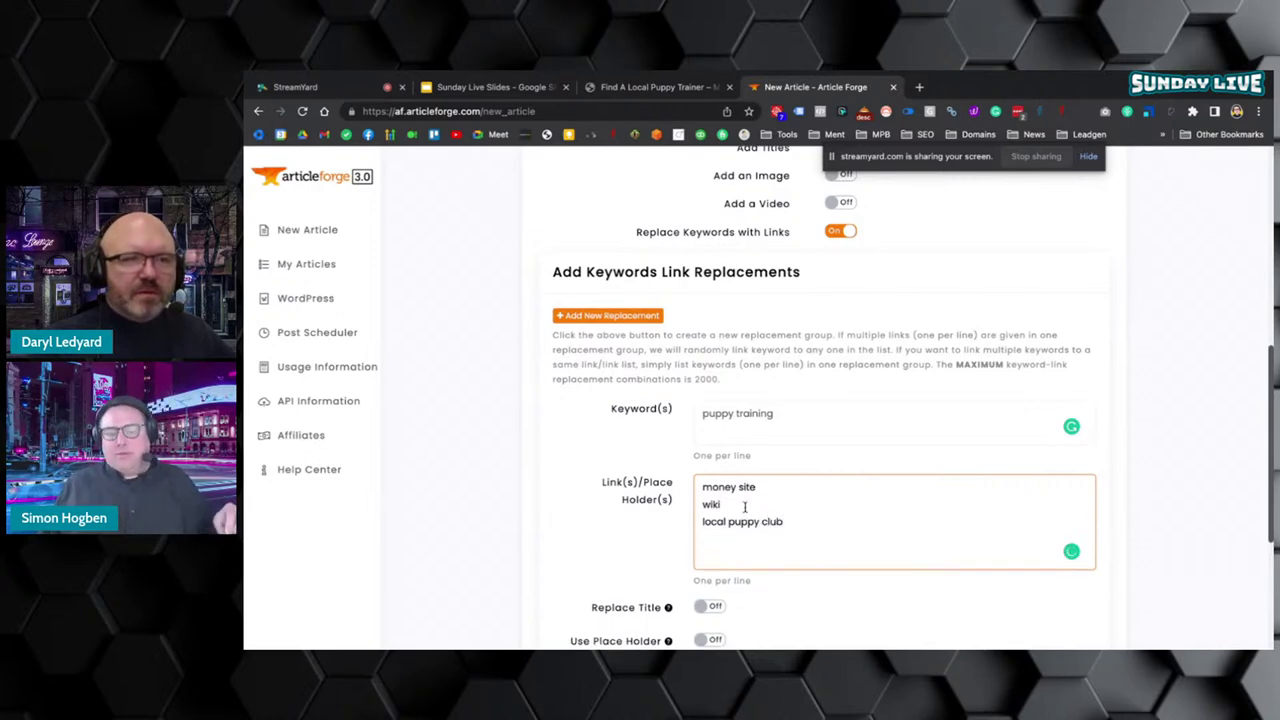
- Add six more dummy link entries of "x", one per line, below "local puppy club"
{"action": "left_click_drag", "start_coordinate": [756, 487], "coordinate": [703, 487]}
{"action": "left_click", "coordinate": [727, 547]}
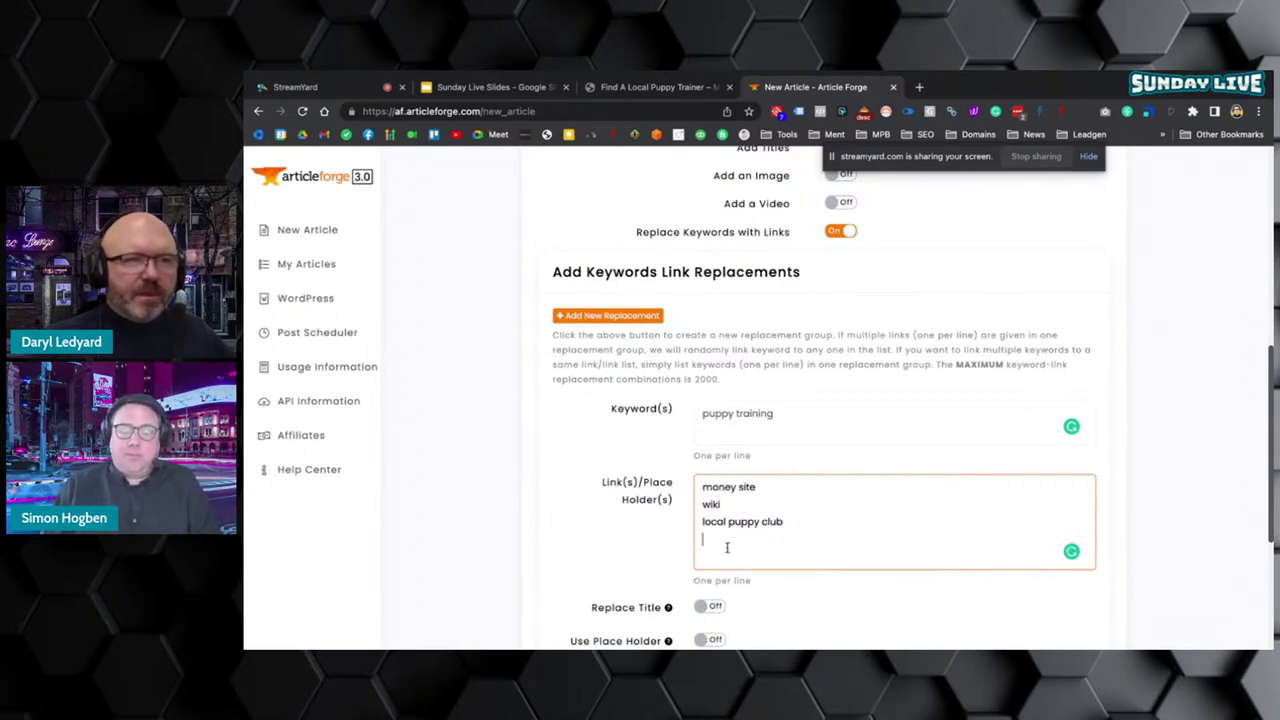
{"action": "key", "text": "BackSpace"}
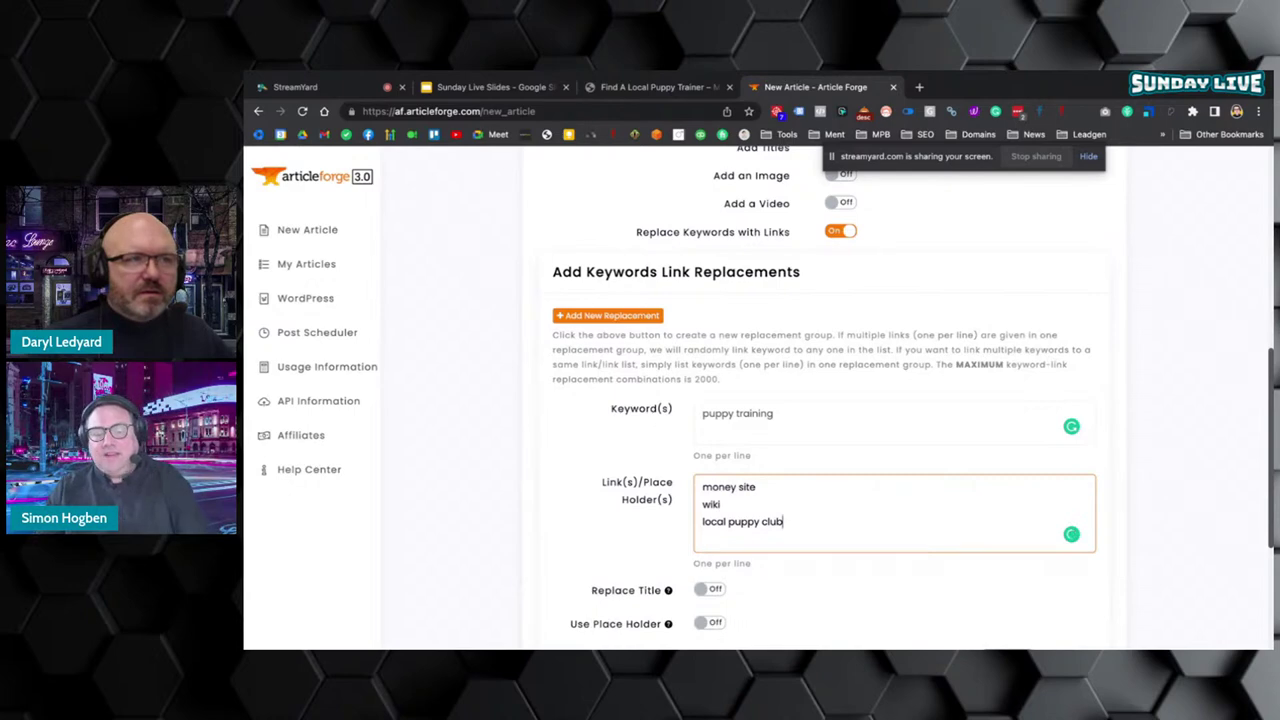
{"action": "type", "text": "x x x x x x"}
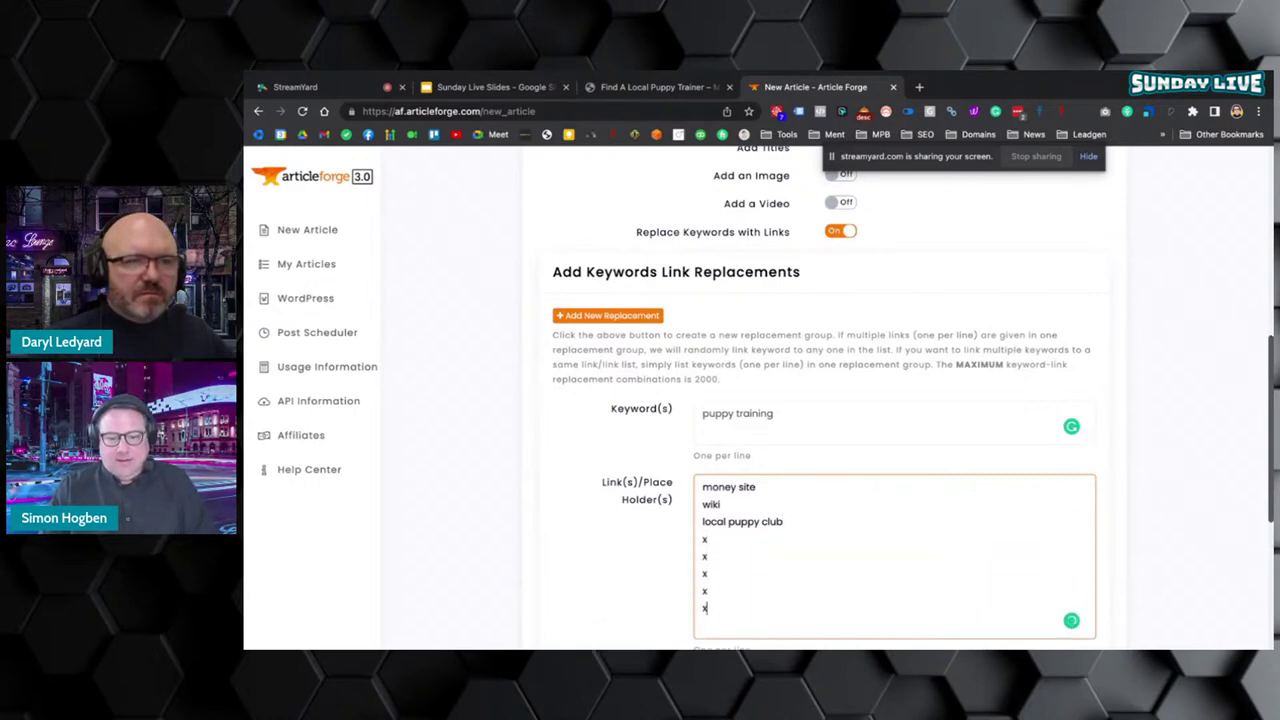
{"action": "scroll", "coordinate": [800, 517], "scroll_direction": "down", "scroll_amount": 1}
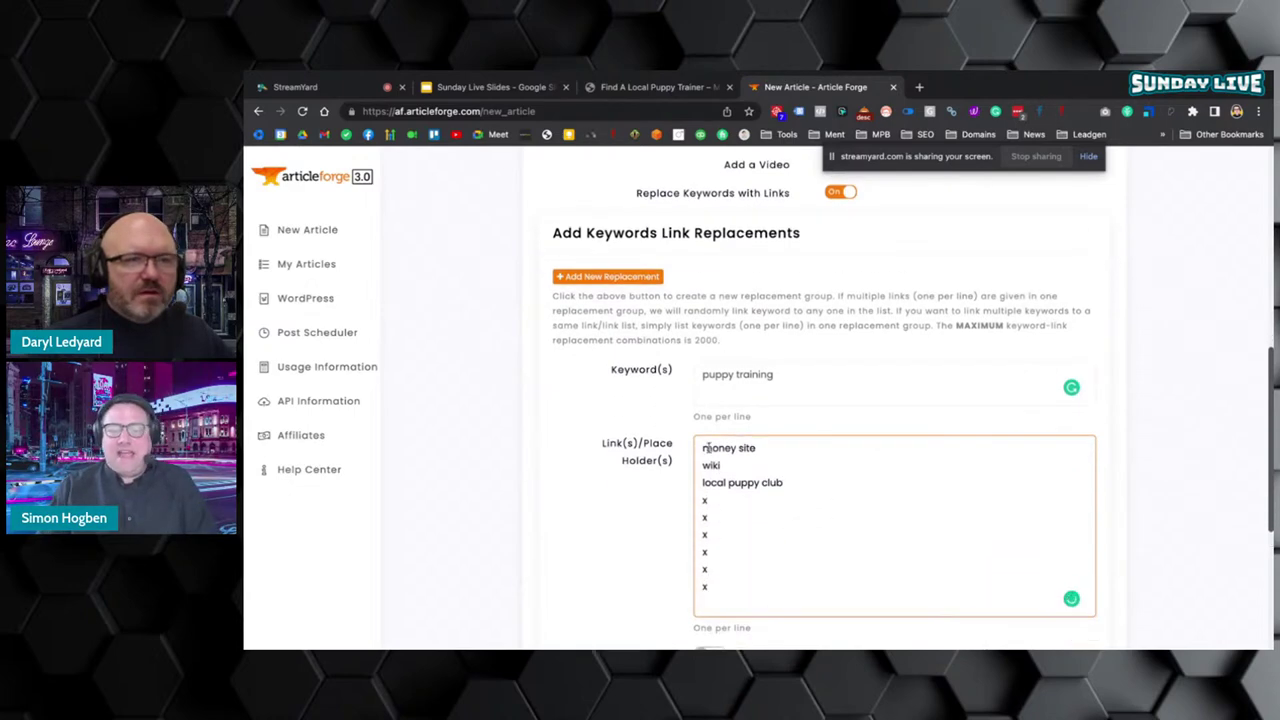
- Add "puppy" as a second keyword on its own line below "puppy training"
{"action": "left_click_drag", "start_coordinate": [703, 447], "coordinate": [756, 447]}
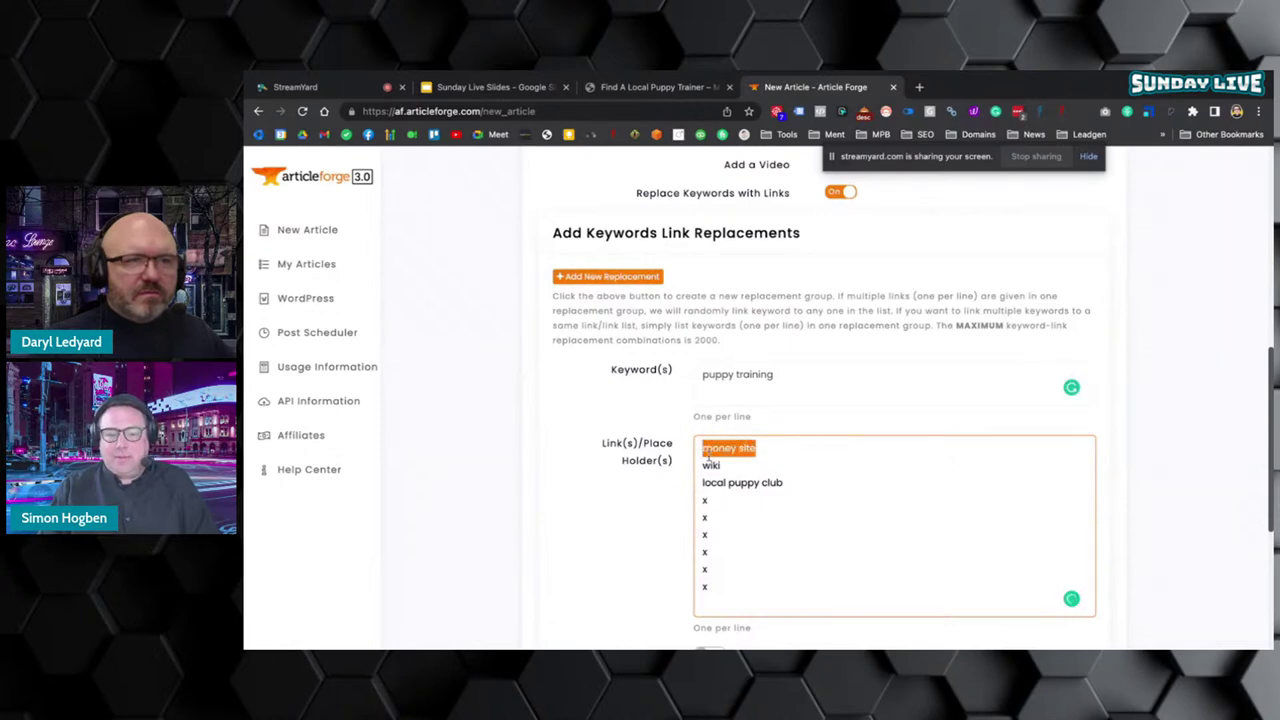
{"action": "left_click", "coordinate": [776, 374]}
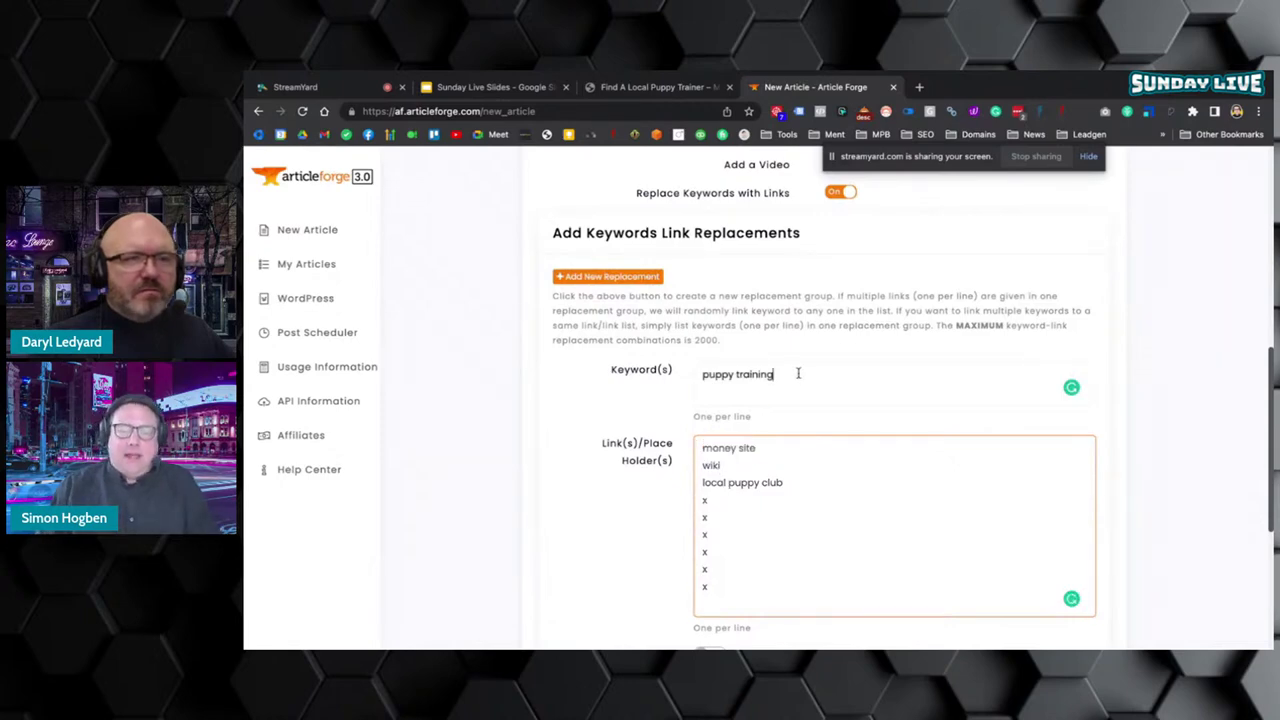
{"action": "key", "text": "Return"}
{"action": "type", "text": "puppy"}
{"action": "key", "text": "Return"}
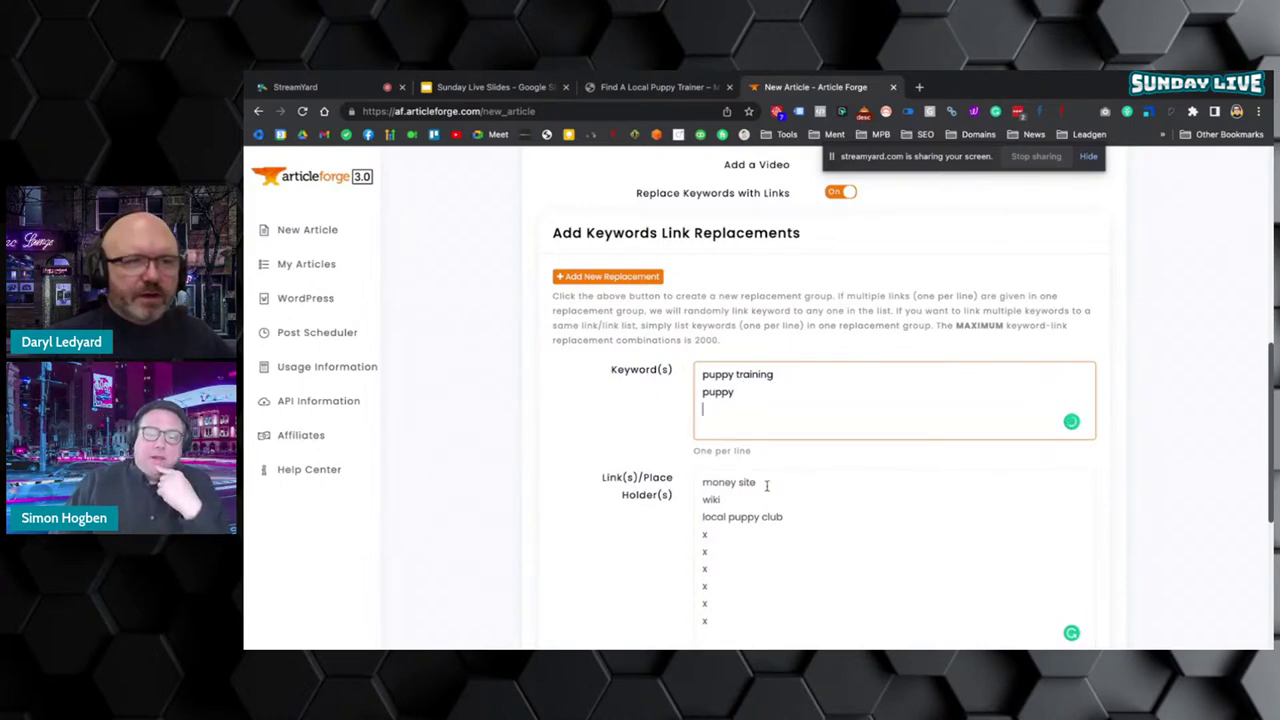
- Review the replacement group's link list and its Replace Title, Use Place Holder and Replace All options
{"action": "left_click_drag", "start_coordinate": [767, 486], "coordinate": [696, 490]}
{"action": "scroll", "coordinate": [820, 545], "scroll_direction": "down", "scroll_amount": 1}
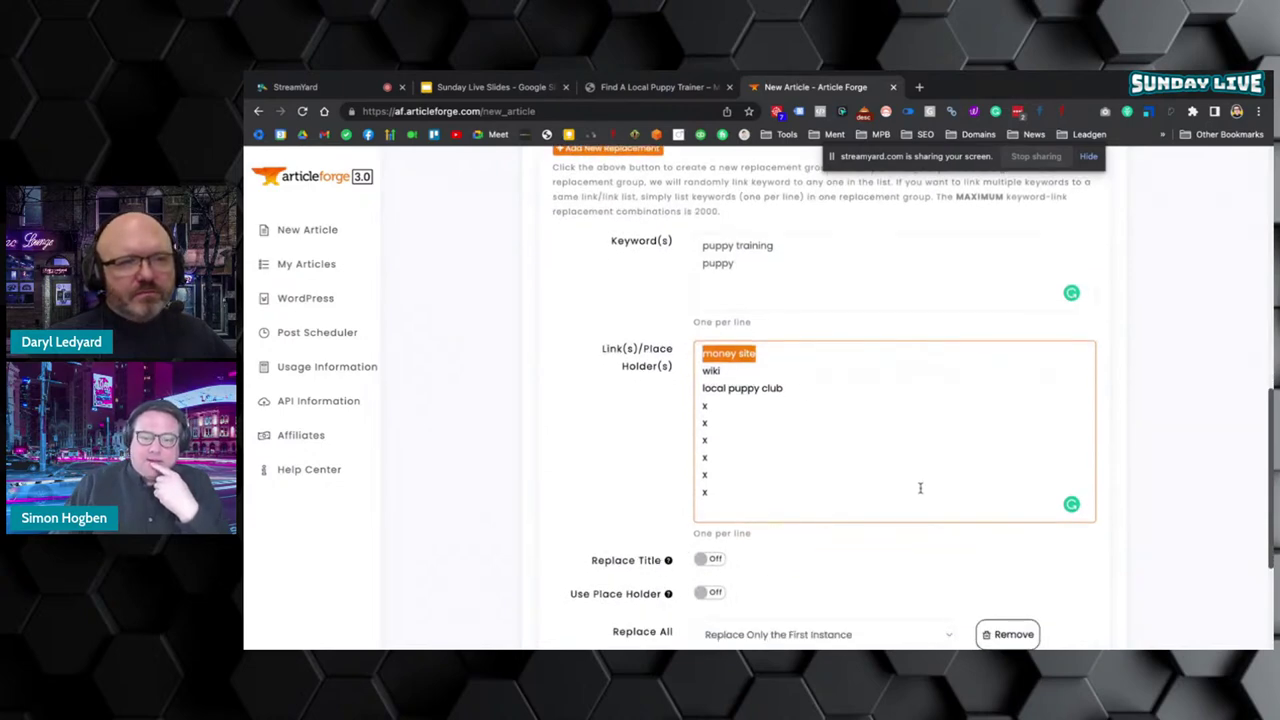
{"action": "scroll", "coordinate": [918, 488], "scroll_direction": "down", "scroll_amount": 1}
{"action": "scroll", "coordinate": [911, 488], "scroll_direction": "down", "scroll_amount": 1}
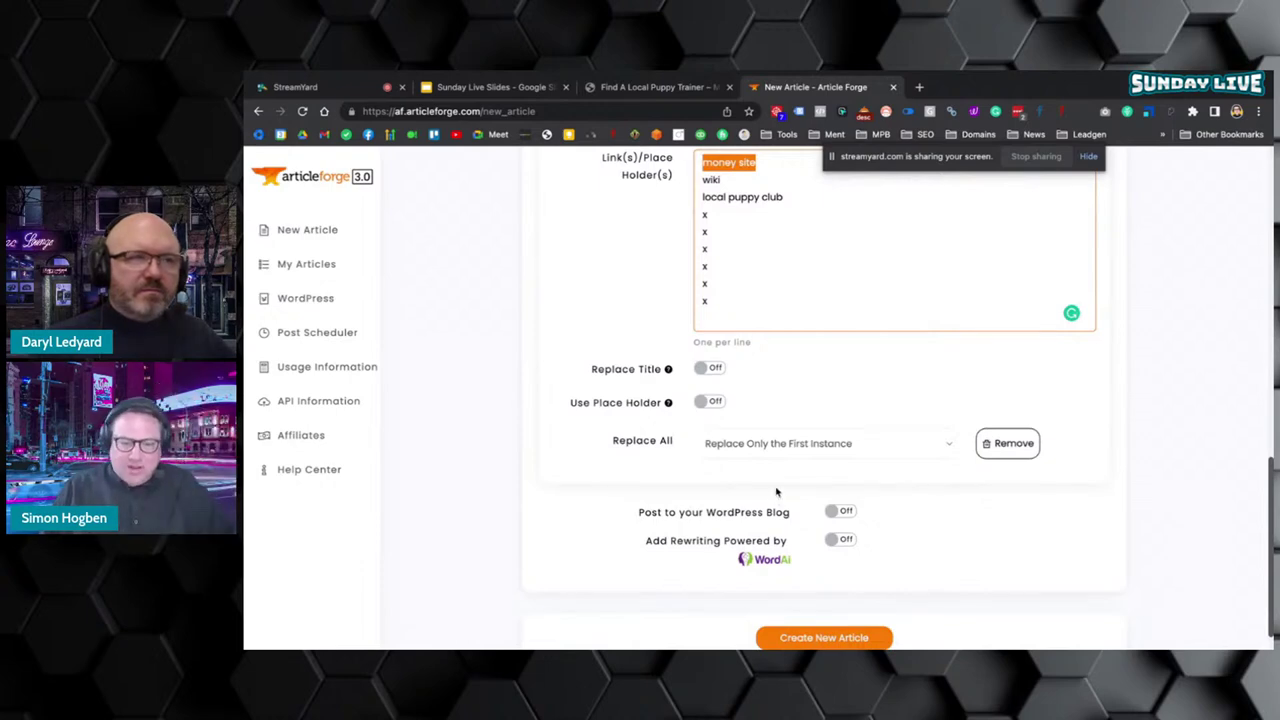
{"action": "scroll", "coordinate": [776, 491], "scroll_direction": "up", "scroll_amount": 10}
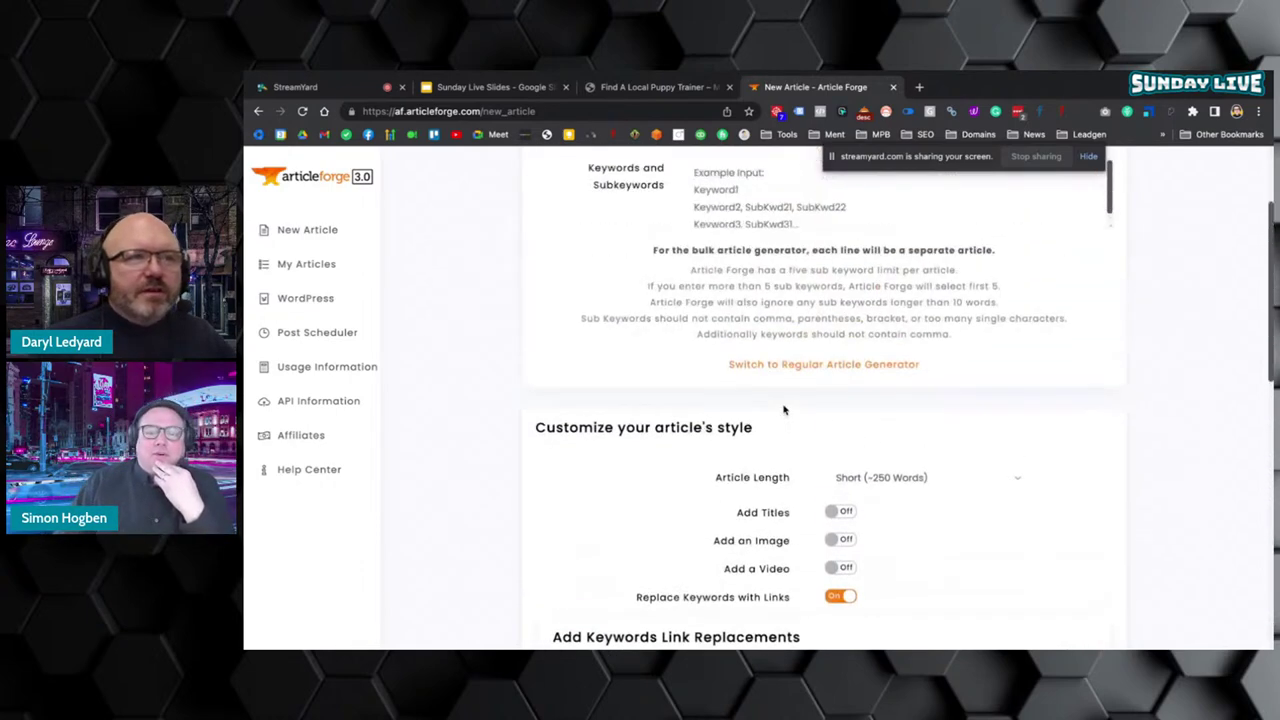
{"action": "scroll", "coordinate": [783, 403], "scroll_direction": "down", "scroll_amount": 10}
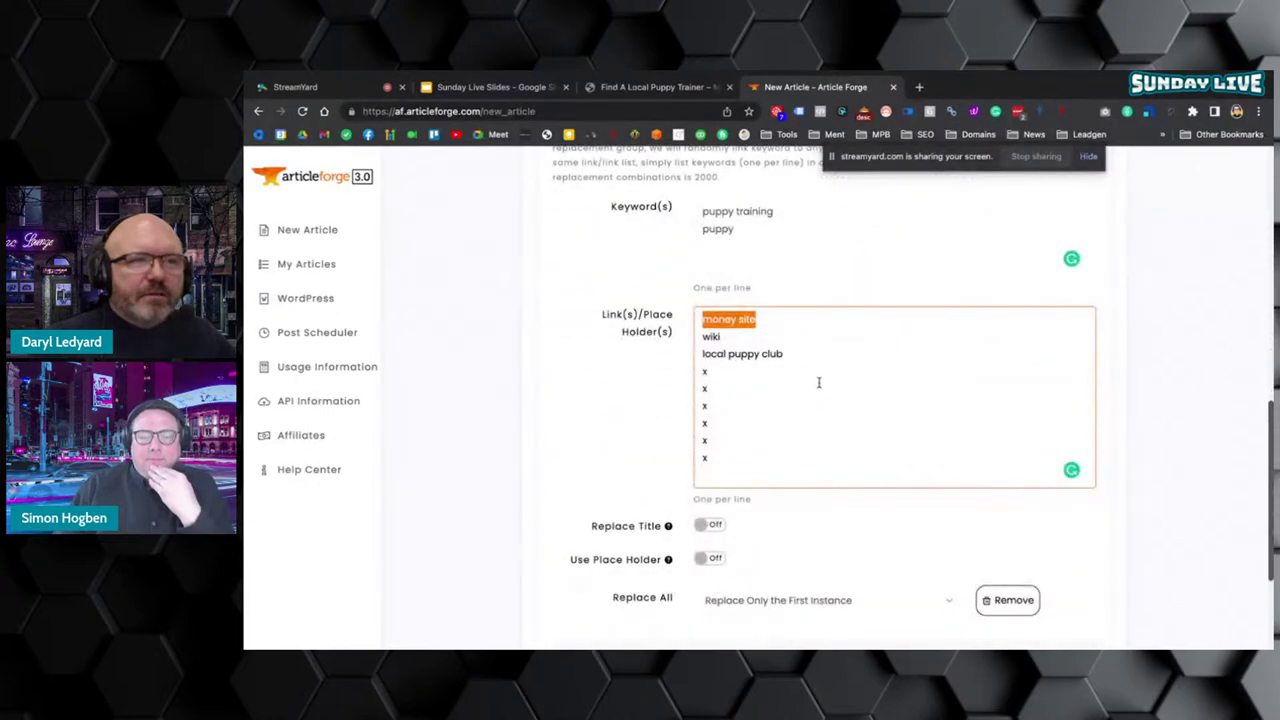
{"action": "left_click", "coordinate": [730, 459]}
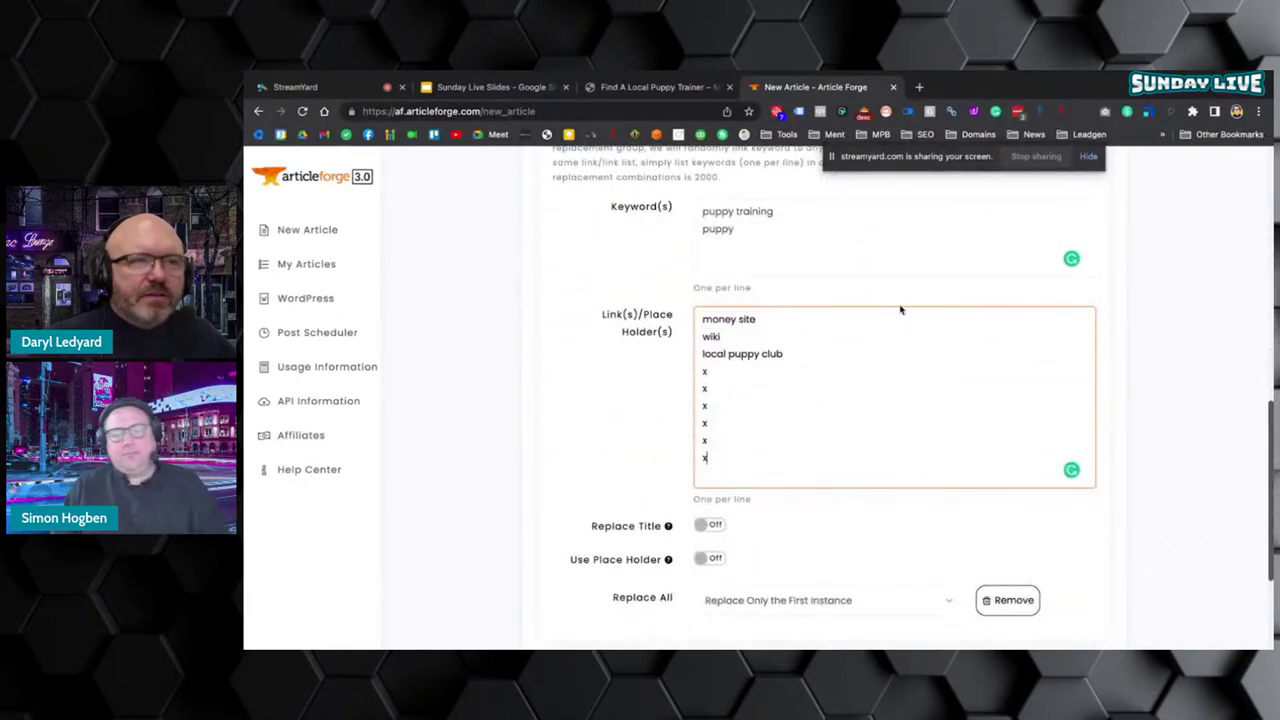
- Replace the first dummy "x" link with "pbn link 1", "pbn link 2", "pbn link 3" and "pbn link 4" on separate lines
{"action": "double_click", "coordinate": [716, 375]}
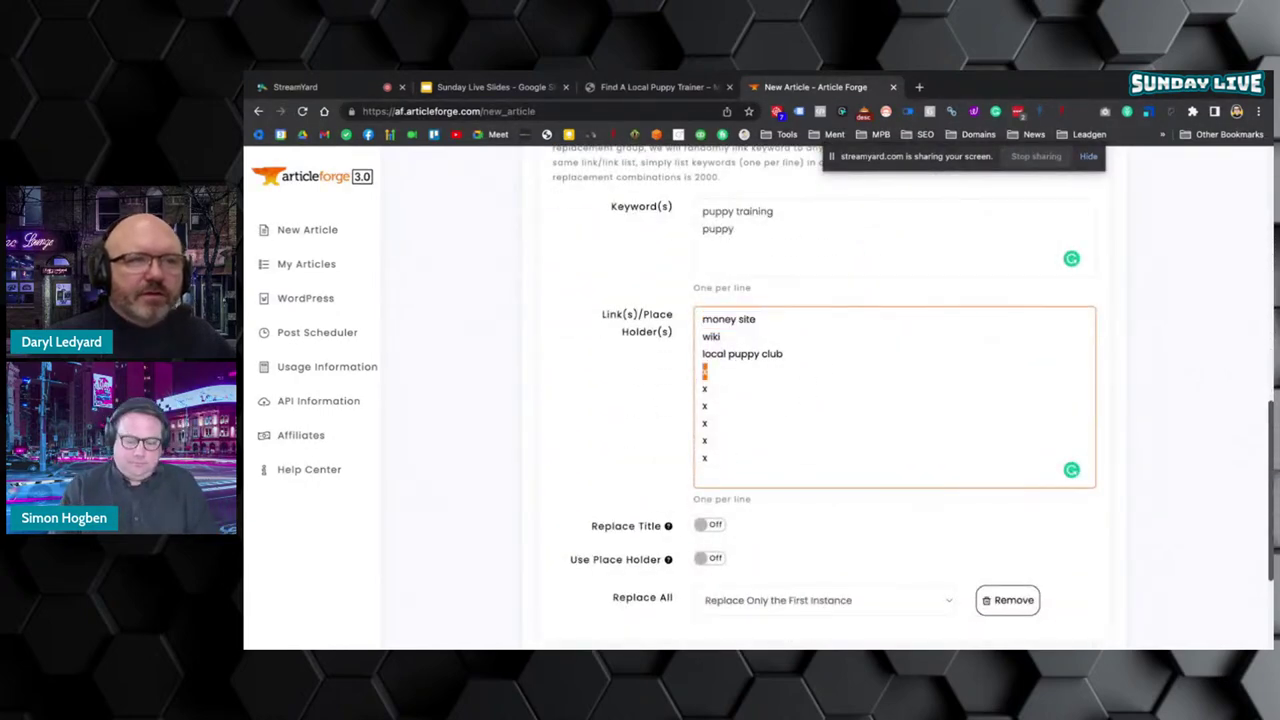
{"action": "type", "text": "pbn link 1"}
{"action": "key", "text": "Return"}
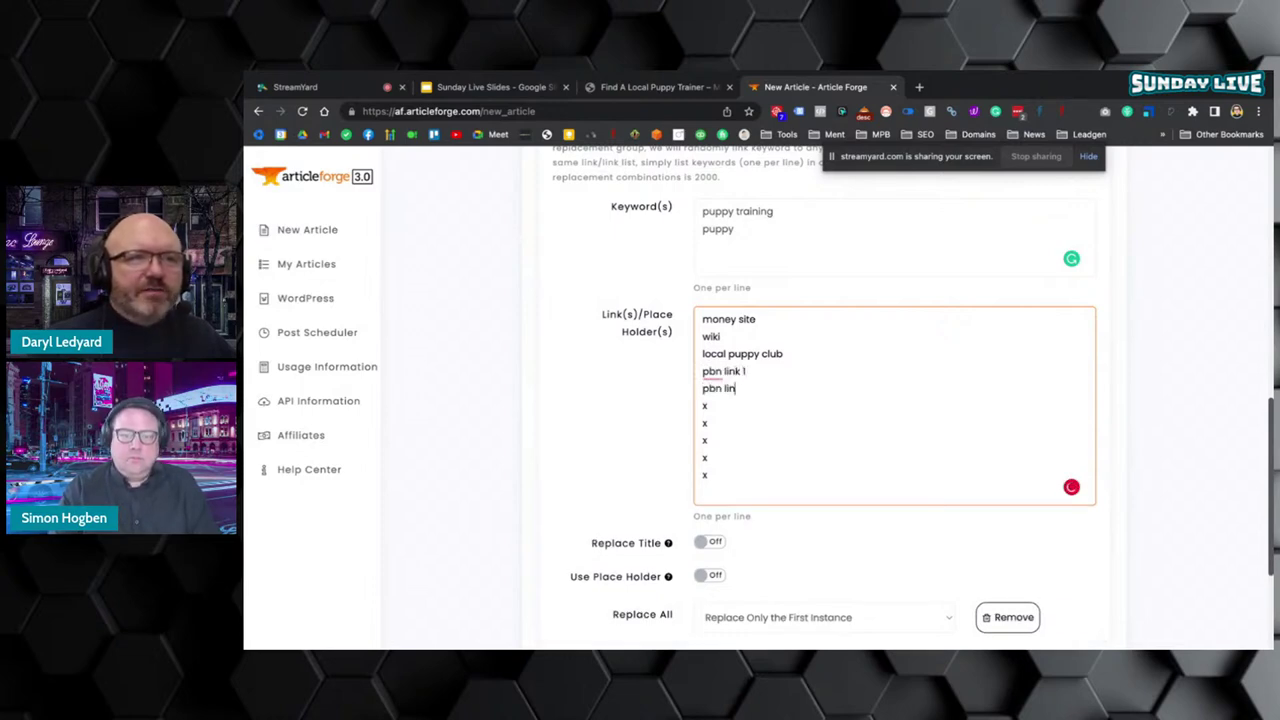
{"action": "type", "text": "pbn link 2"}
{"action": "key", "text": "Return"}
{"action": "type", "text": "pbn li"}
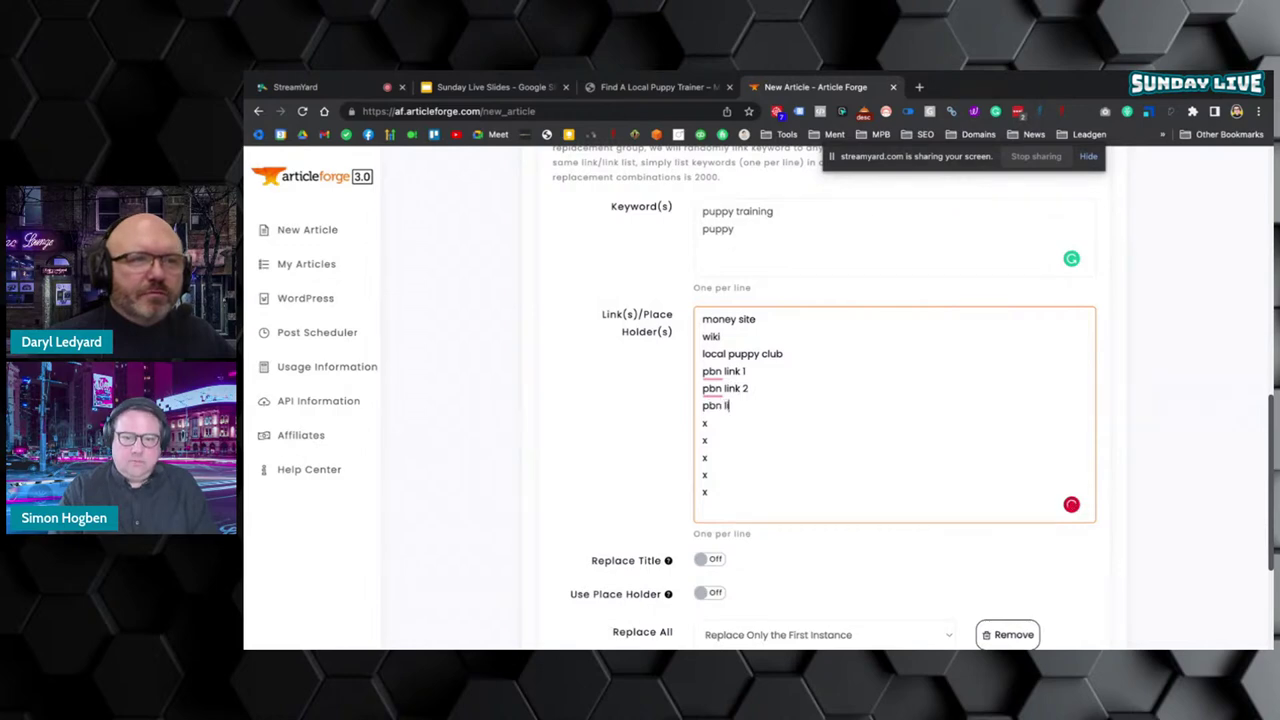
{"action": "type", "text": "nk 3"}
{"action": "key", "text": "Return"}
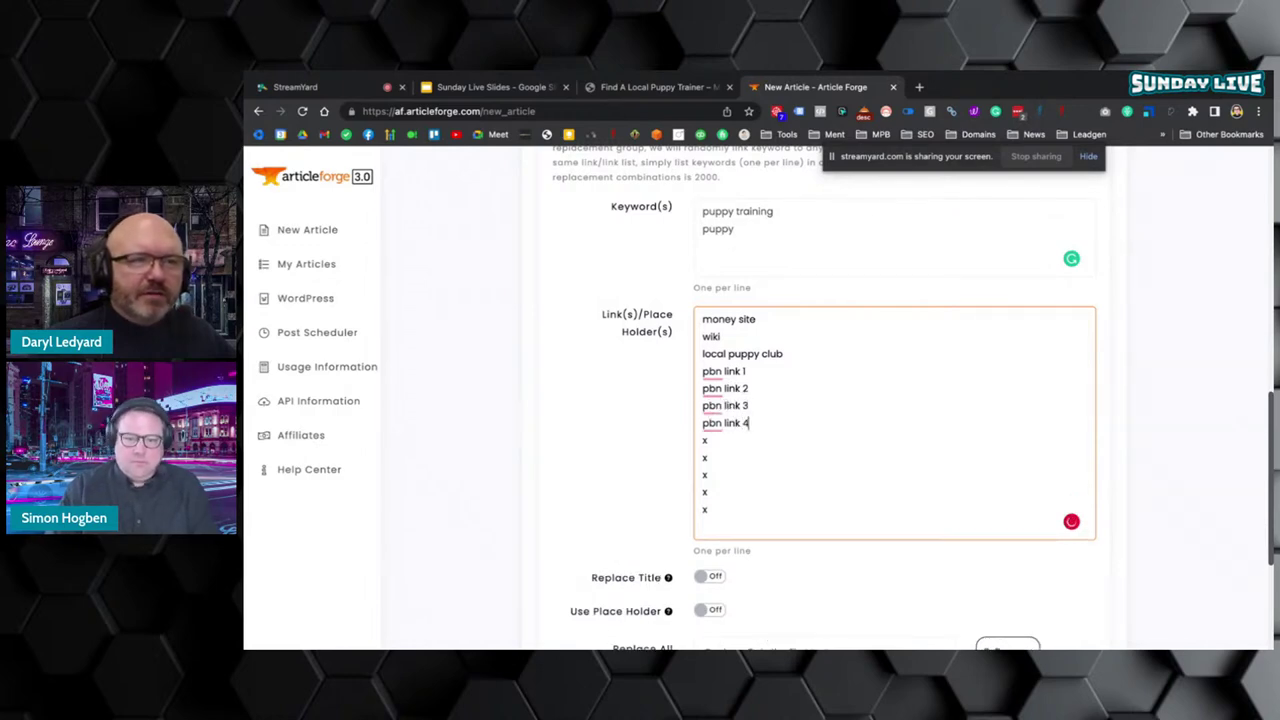
- Delete the leftover "x" entries and the "pbn link 4" line so the link list ends at "pbn link 3"
{"action": "left_click_drag", "start_coordinate": [731, 509], "coordinate": [684, 446]}
{"action": "key", "text": "BackSpace"}
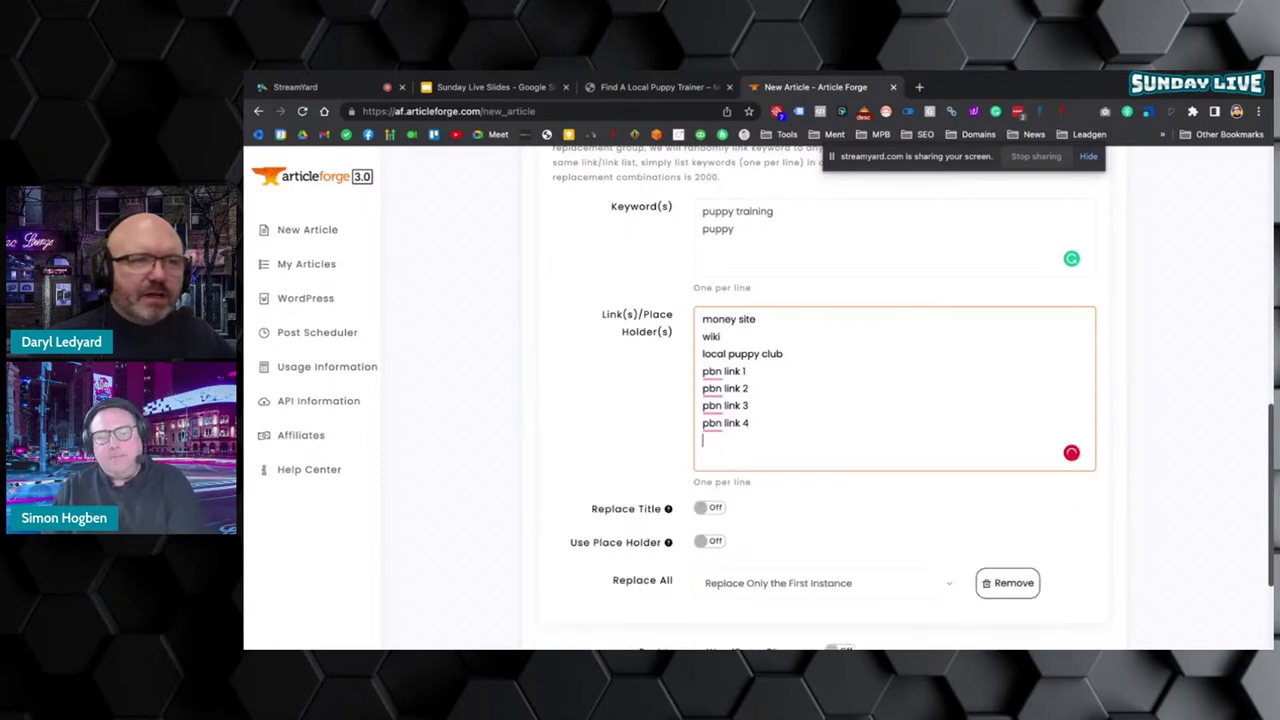
{"action": "key", "text": "BackSpace"}
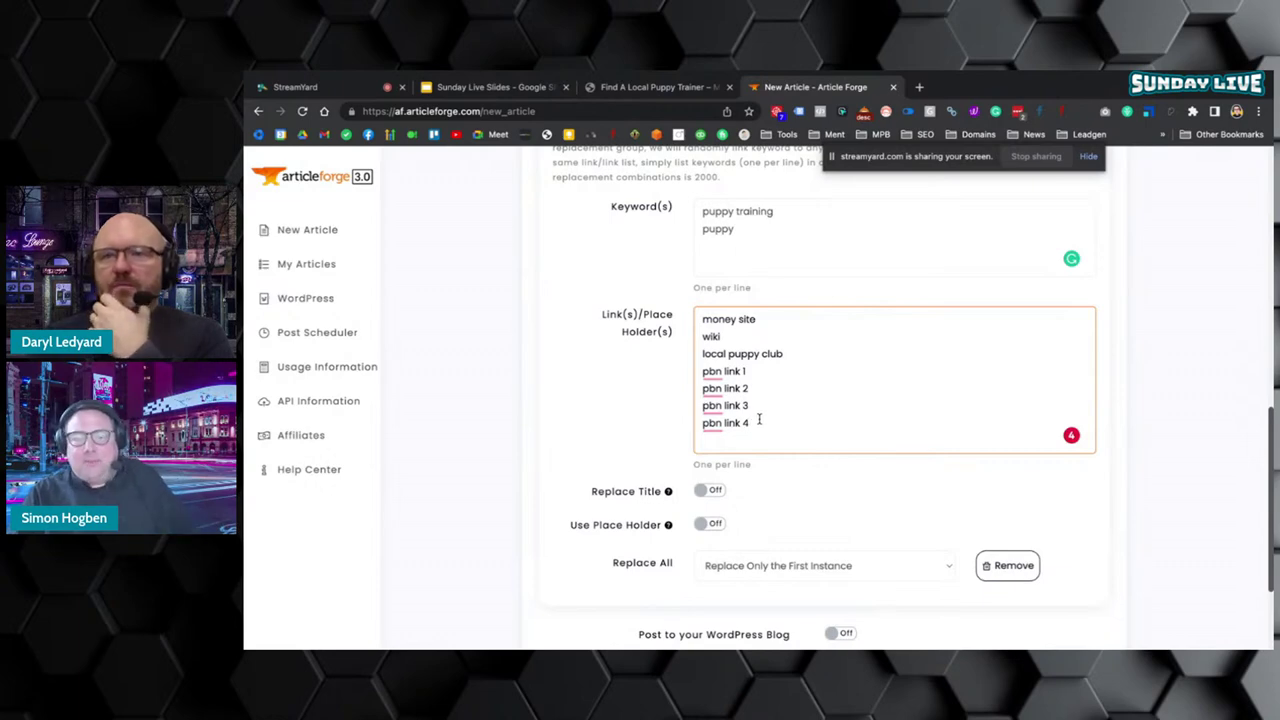
{"action": "left_click_drag", "start_coordinate": [759, 420], "coordinate": [686, 424]}
{"action": "key", "text": "BackSpace"}
{"action": "key", "text": "BackSpace"}
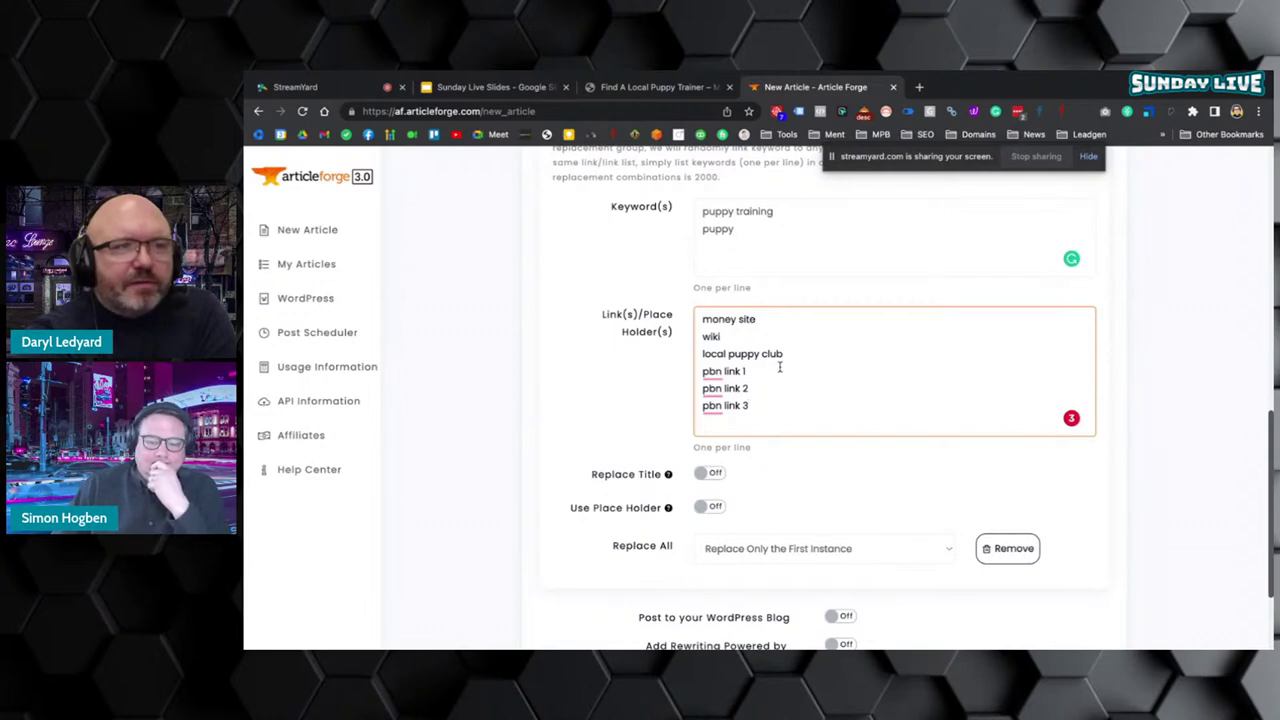
- Switch to the Find A Local Puppy Trainer blog and open the Bedlington Puppy School post
{"action": "scroll", "coordinate": [779, 367], "scroll_direction": "down", "scroll_amount": 1}
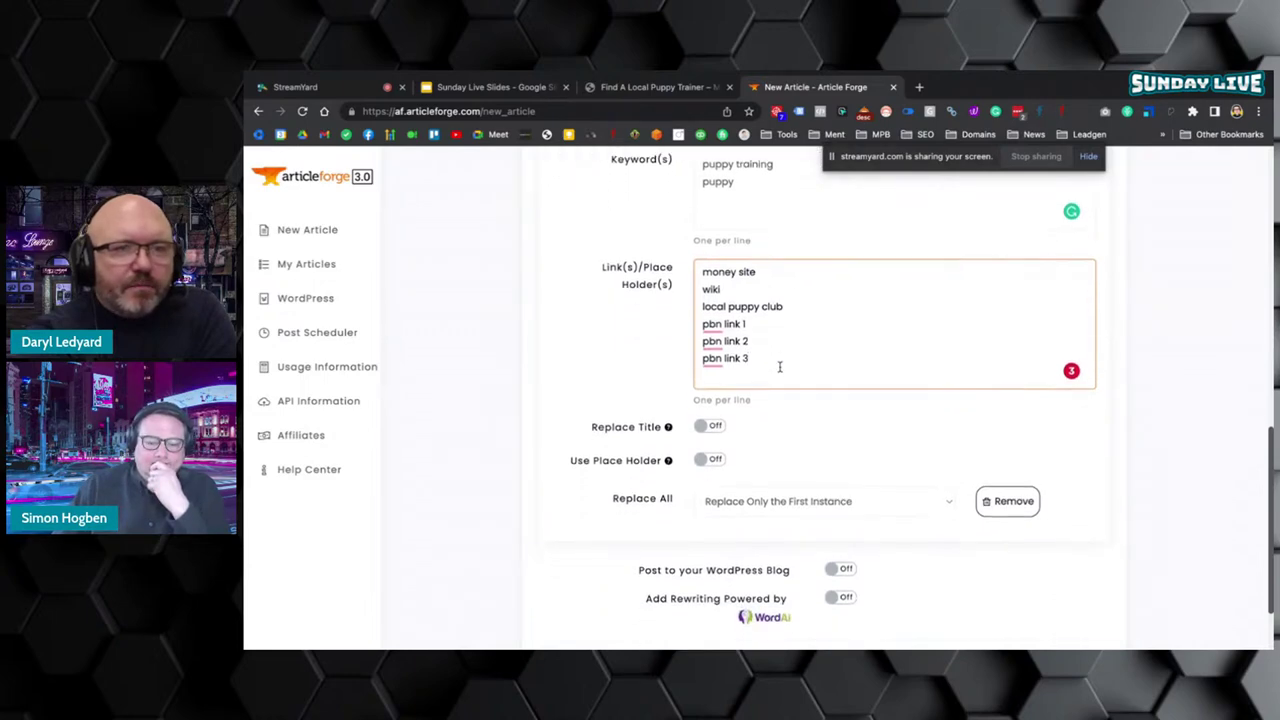
{"action": "scroll", "coordinate": [779, 367], "scroll_direction": "up", "scroll_amount": 10}
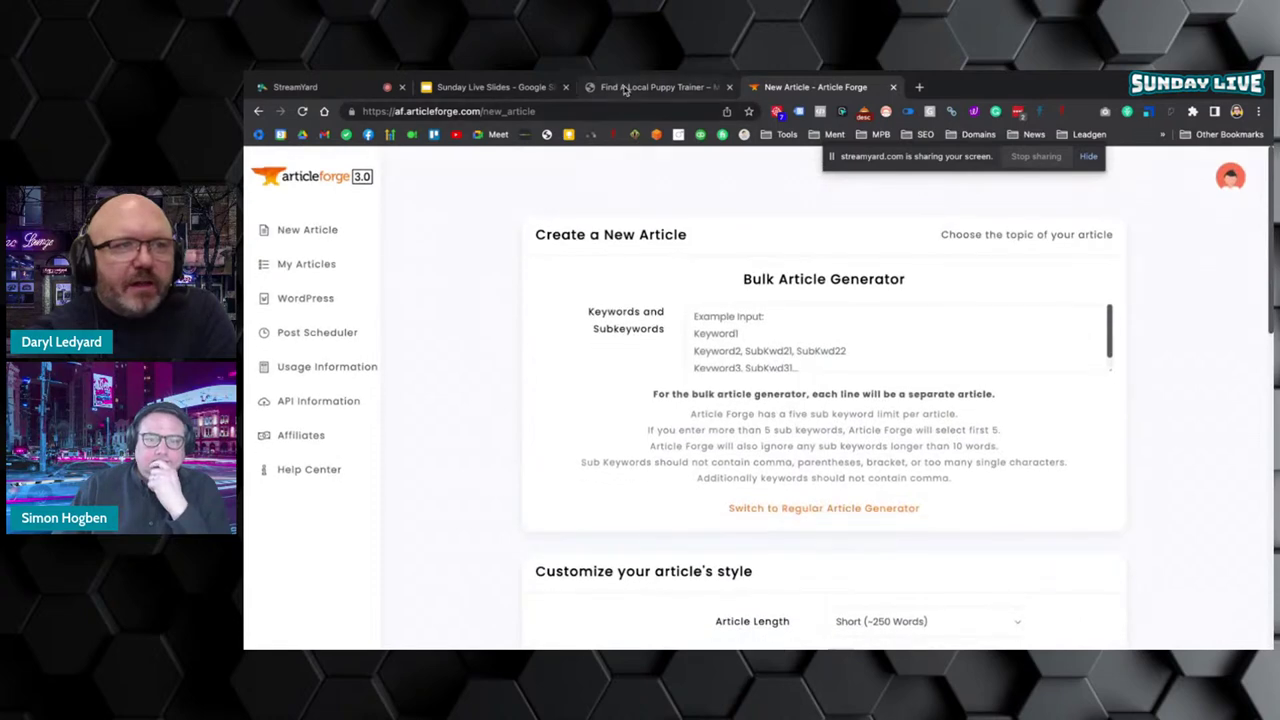
{"action": "key", "text": "ctrl+shift+Tab"}
{"action": "scroll", "coordinate": [717, 366], "scroll_direction": "up", "scroll_amount": 1}
{"action": "scroll", "coordinate": [717, 366], "scroll_direction": "down", "scroll_amount": 1}
{"action": "scroll", "coordinate": [717, 366], "scroll_direction": "down", "scroll_amount": 1}
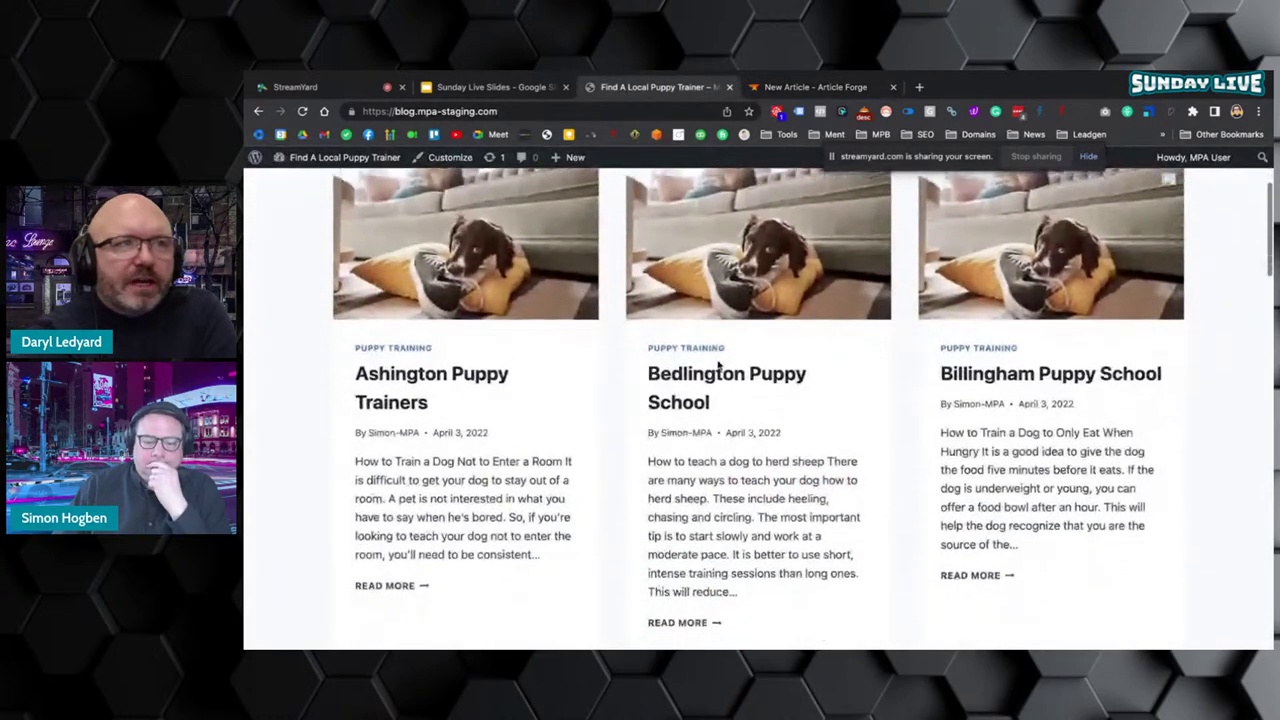
{"action": "left_click", "coordinate": [716, 376]}
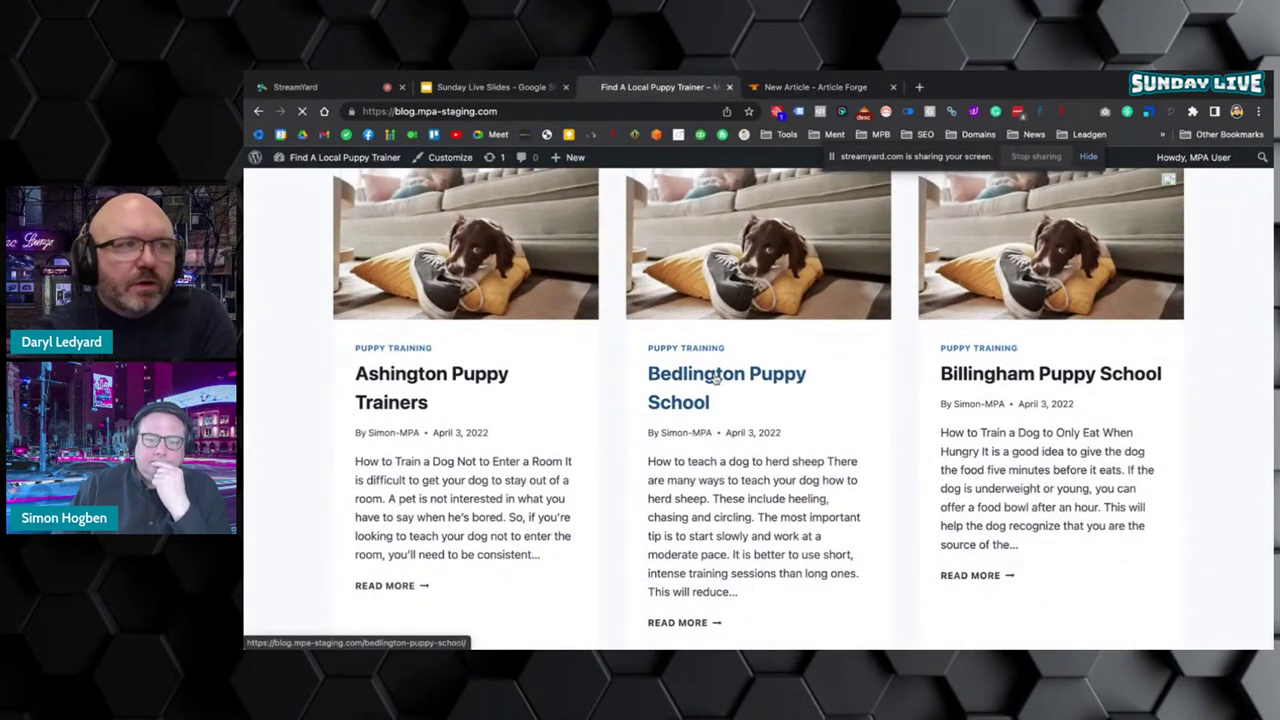
- Examine the Bedlington Puppy School post's image, article text, embedded video link and Similar Posts section
{"action": "scroll", "coordinate": [716, 378], "scroll_direction": "down", "scroll_amount": 5}
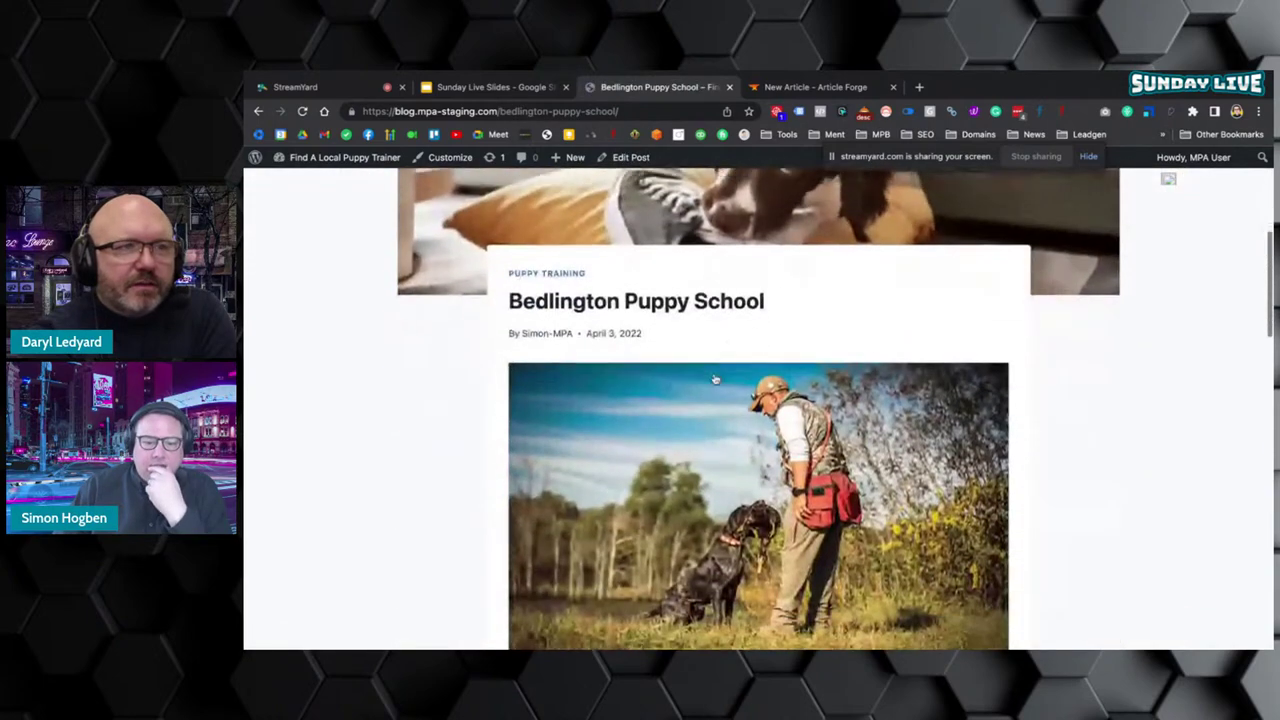
{"action": "scroll", "coordinate": [716, 380], "scroll_direction": "down", "scroll_amount": 3}
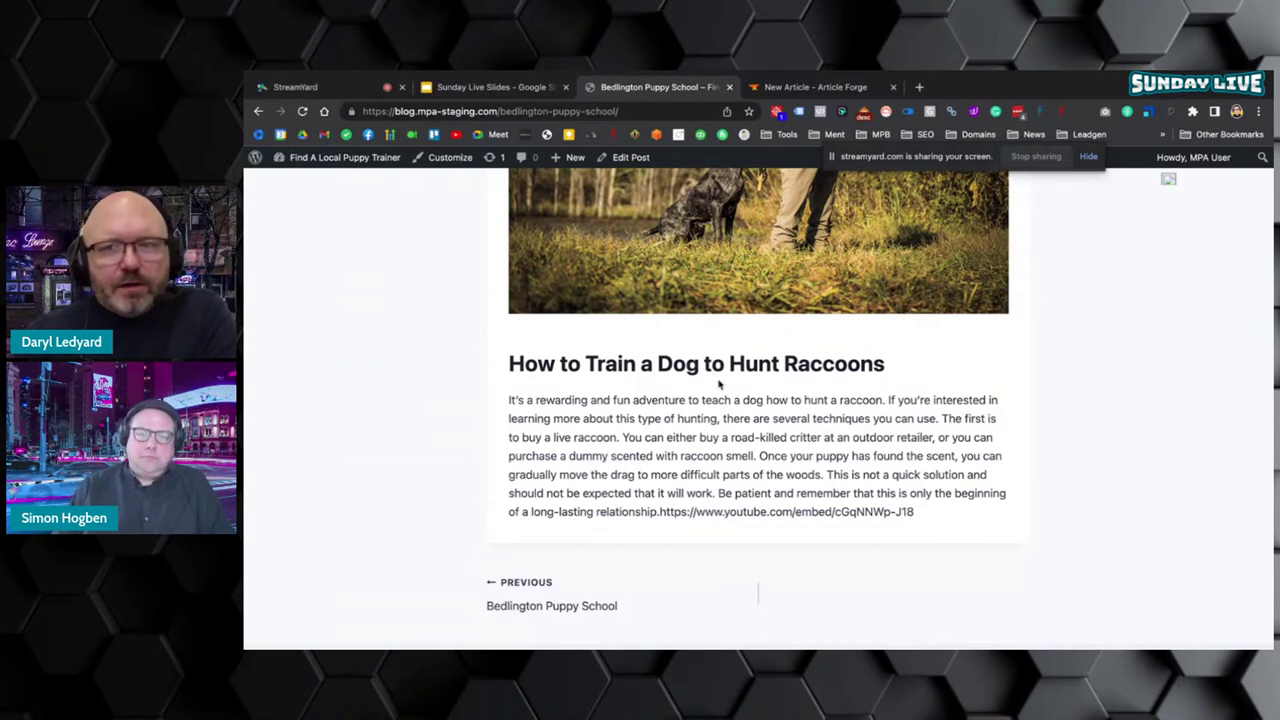
{"action": "scroll", "coordinate": [716, 390], "scroll_direction": "up", "scroll_amount": 3}
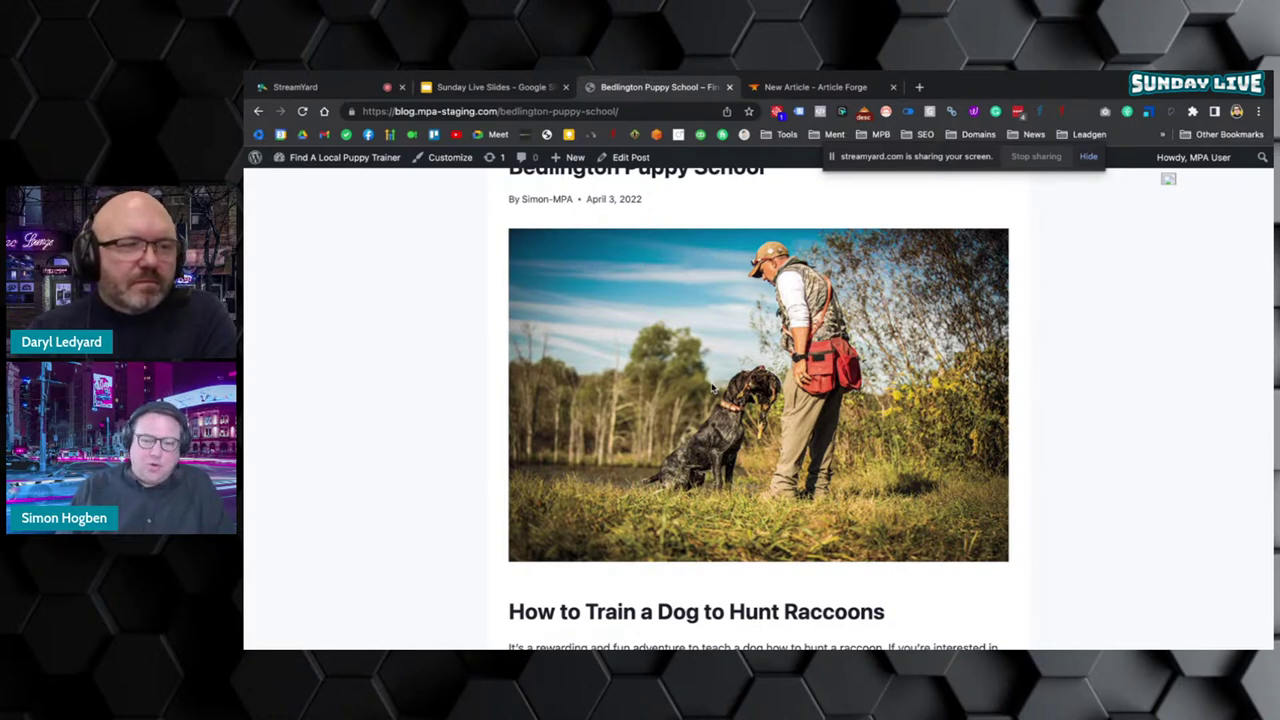
{"action": "scroll", "coordinate": [826, 481], "scroll_direction": "down", "scroll_amount": 2}
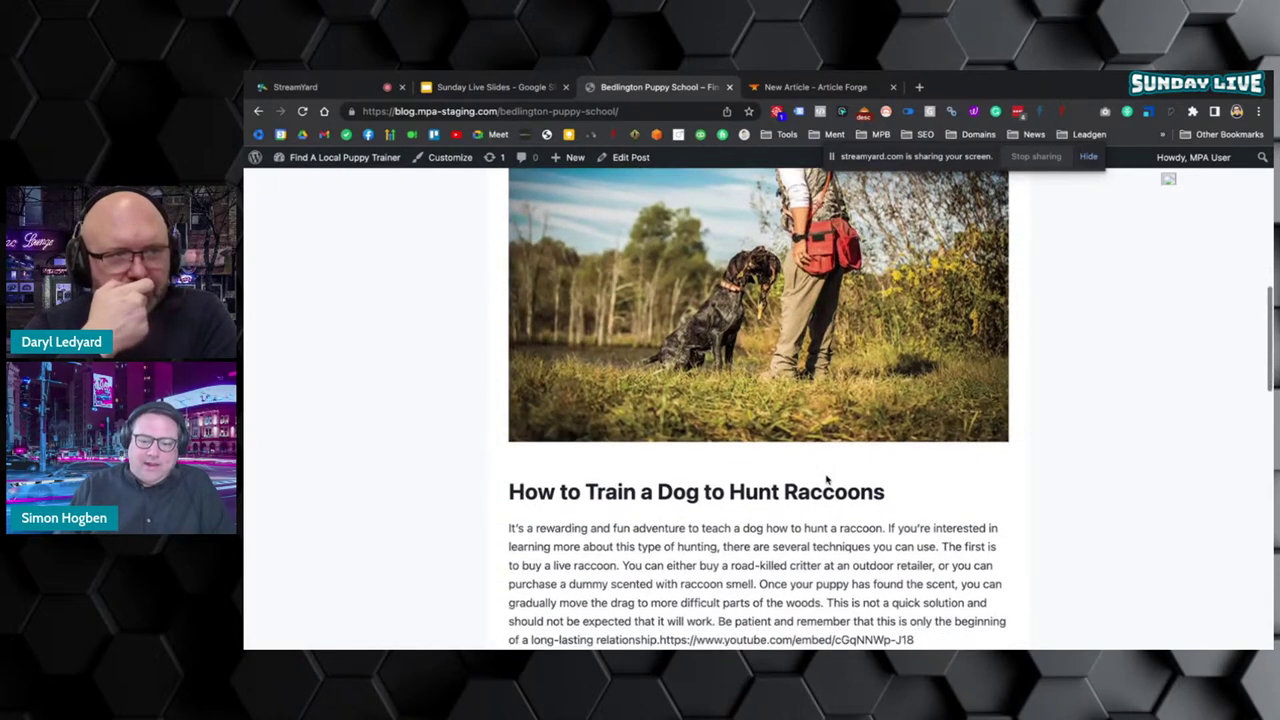
{"action": "scroll", "coordinate": [826, 481], "scroll_direction": "down", "scroll_amount": 2}
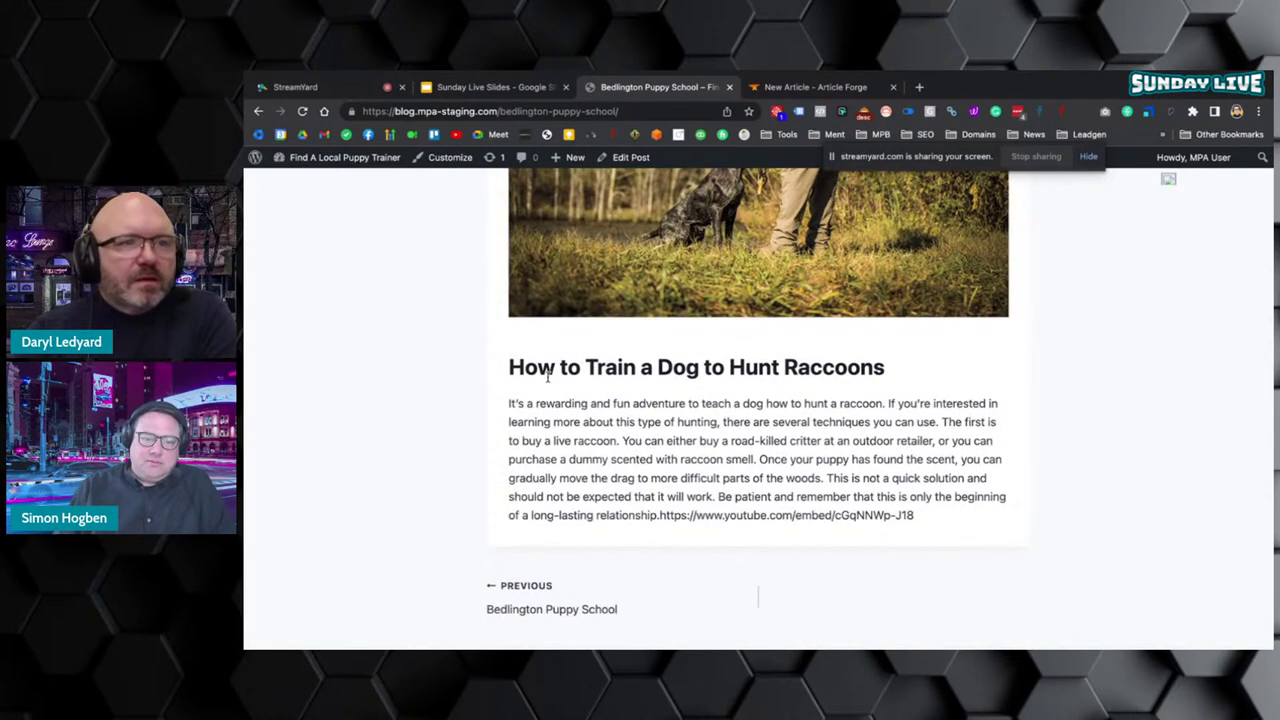
{"action": "scroll", "coordinate": [548, 380], "scroll_direction": "down", "scroll_amount": 7}
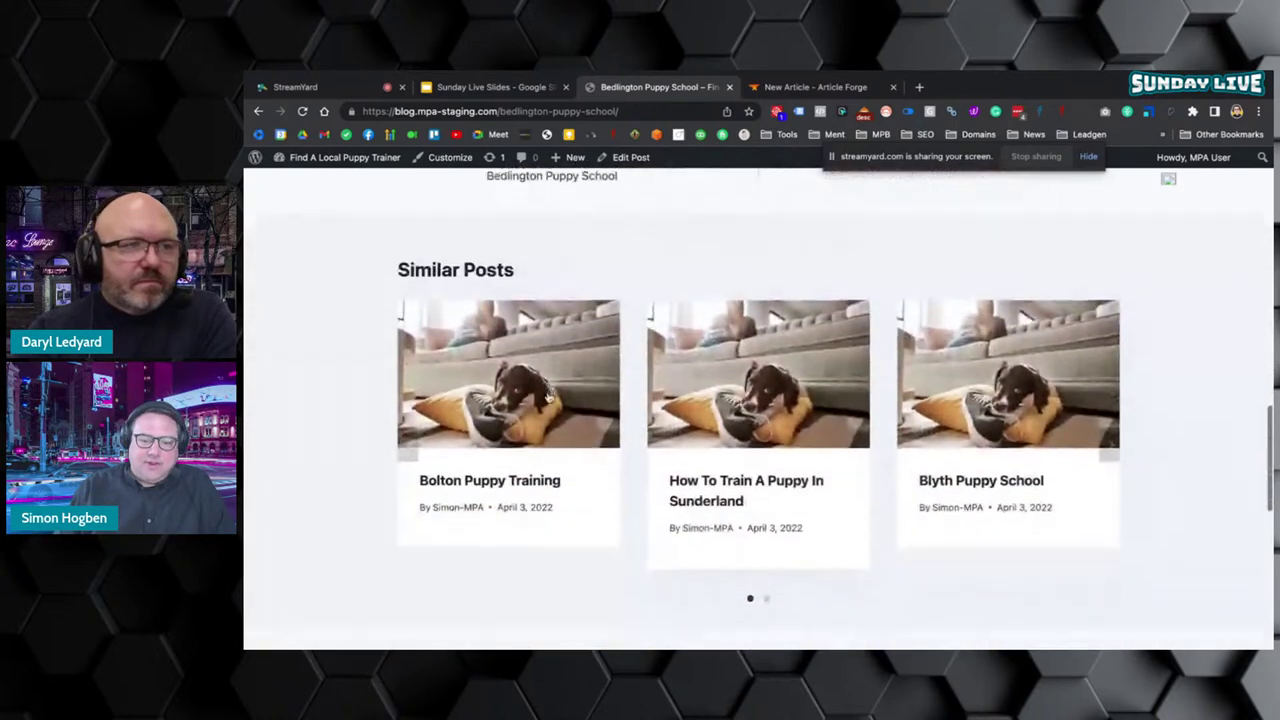
{"action": "scroll", "coordinate": [548, 397], "scroll_direction": "down", "scroll_amount": 2}
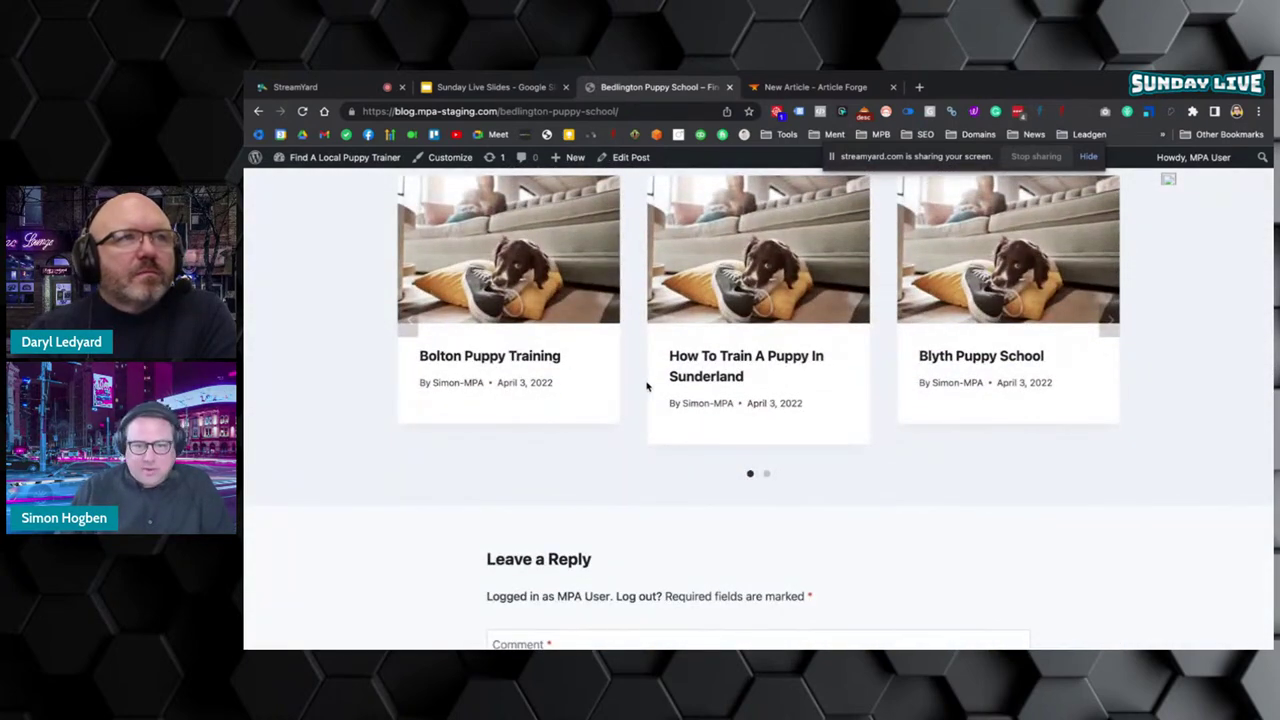
{"action": "scroll", "coordinate": [590, 395], "scroll_direction": "up", "scroll_amount": 1}
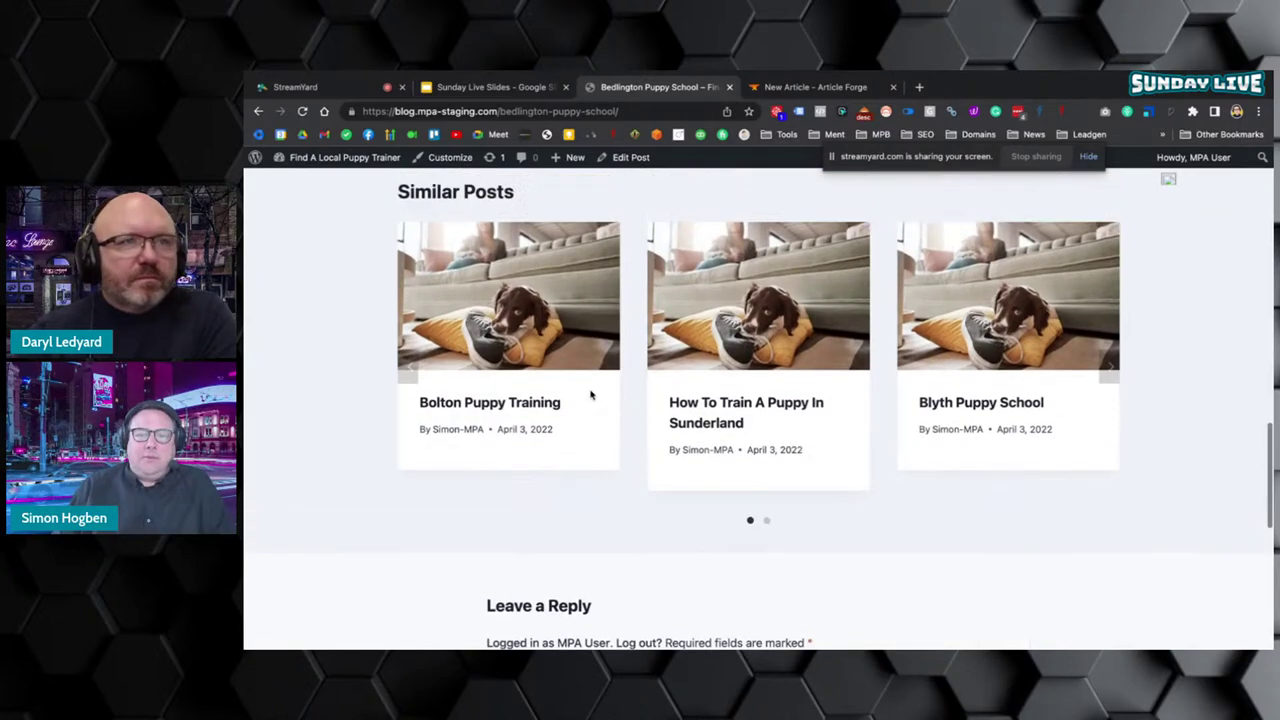
{"action": "scroll", "coordinate": [590, 395], "scroll_direction": "up", "scroll_amount": 15}
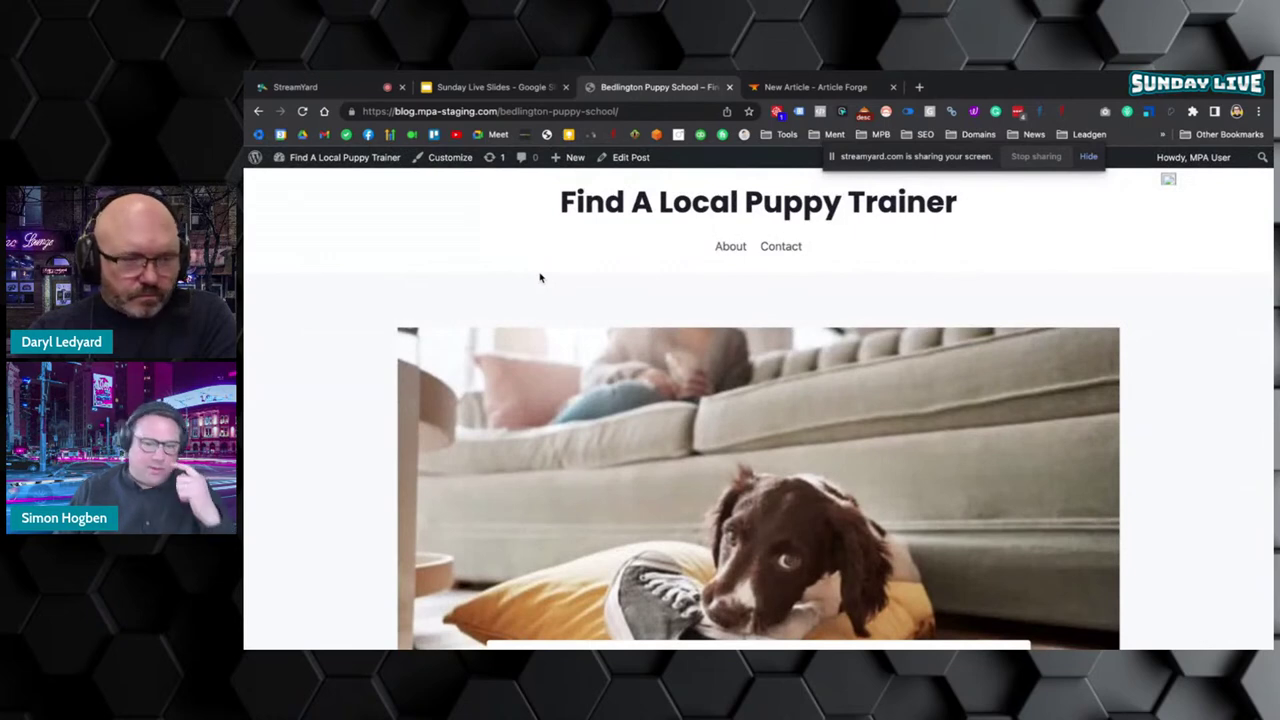
- Switch to the StreamYard broadcast studio
{"action": "left_click", "coordinate": [340, 90]}
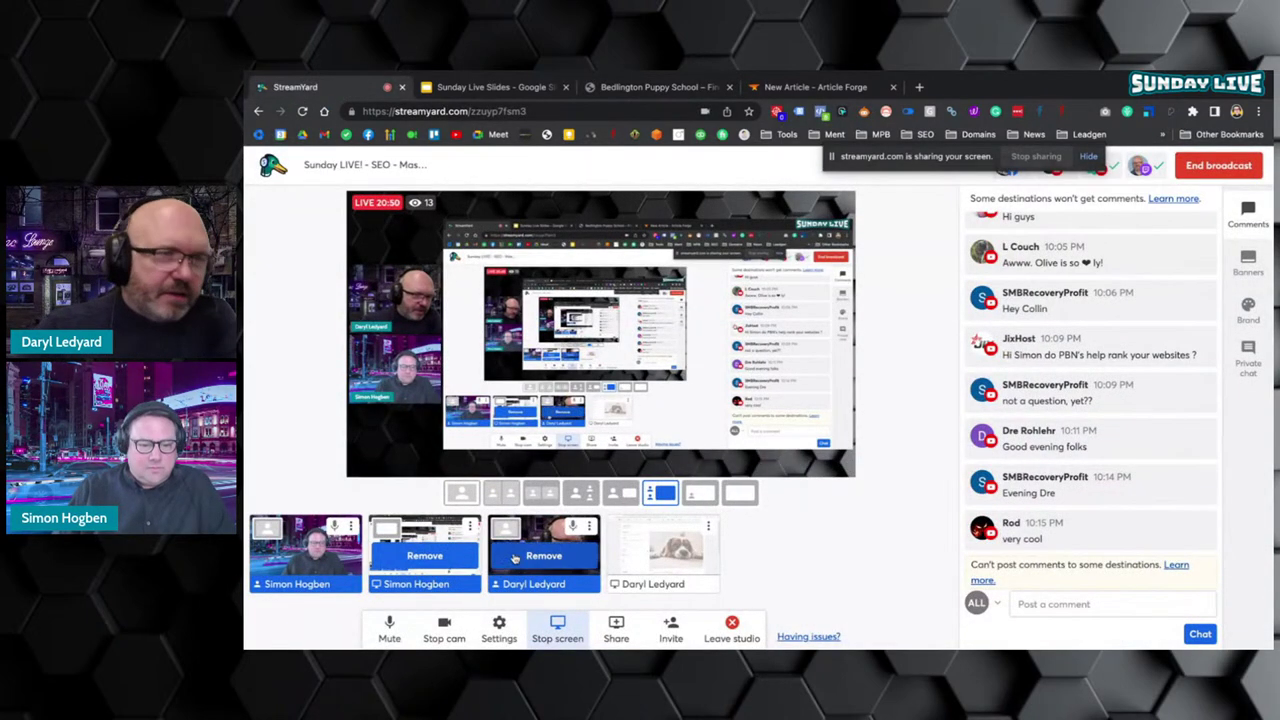